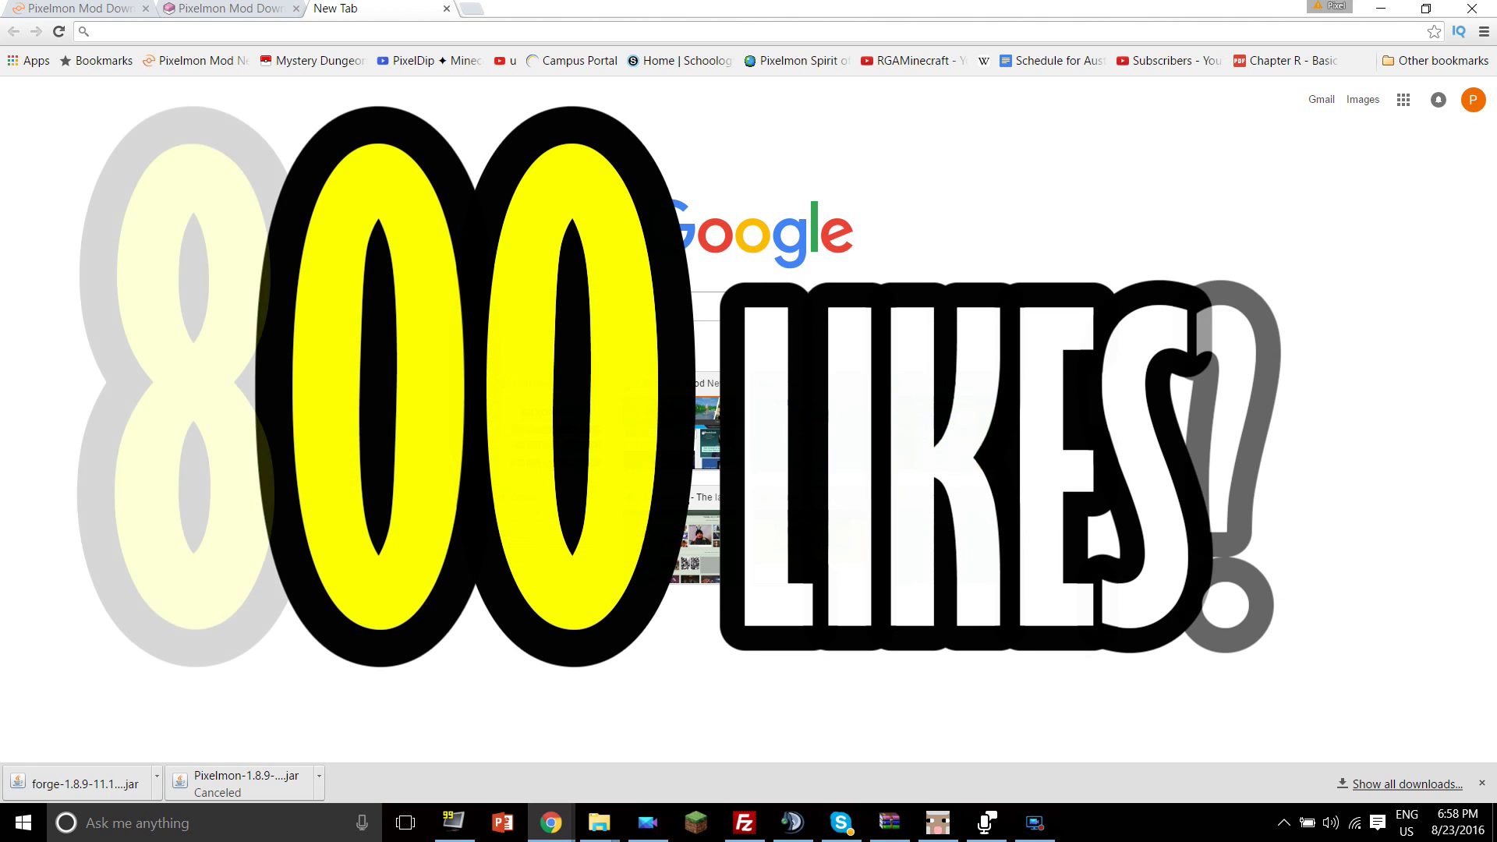
Go to the Minecraft Forge download site at files.minecraftforge.net.
left_click(272, 32)
type("minecraftf")
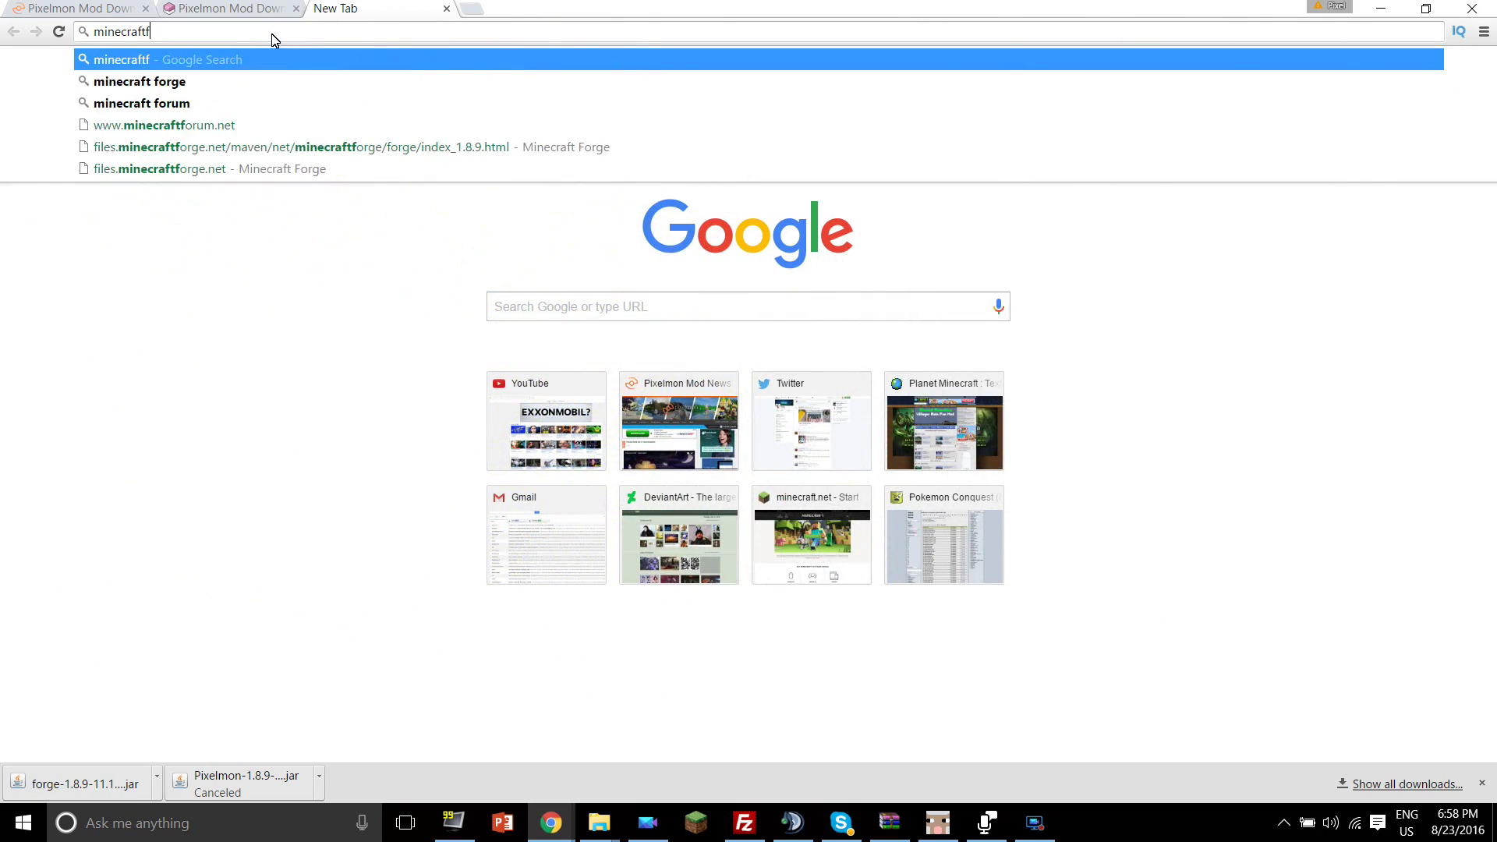
key("BackSpace")
key("BackSpace")
key("BackSpace")
key("BackSpace")
key("BackSpace")
key("BackSpace")
key("BackSpace")
key("BackSpace")
key("BackSpace")
key("BackSpace")
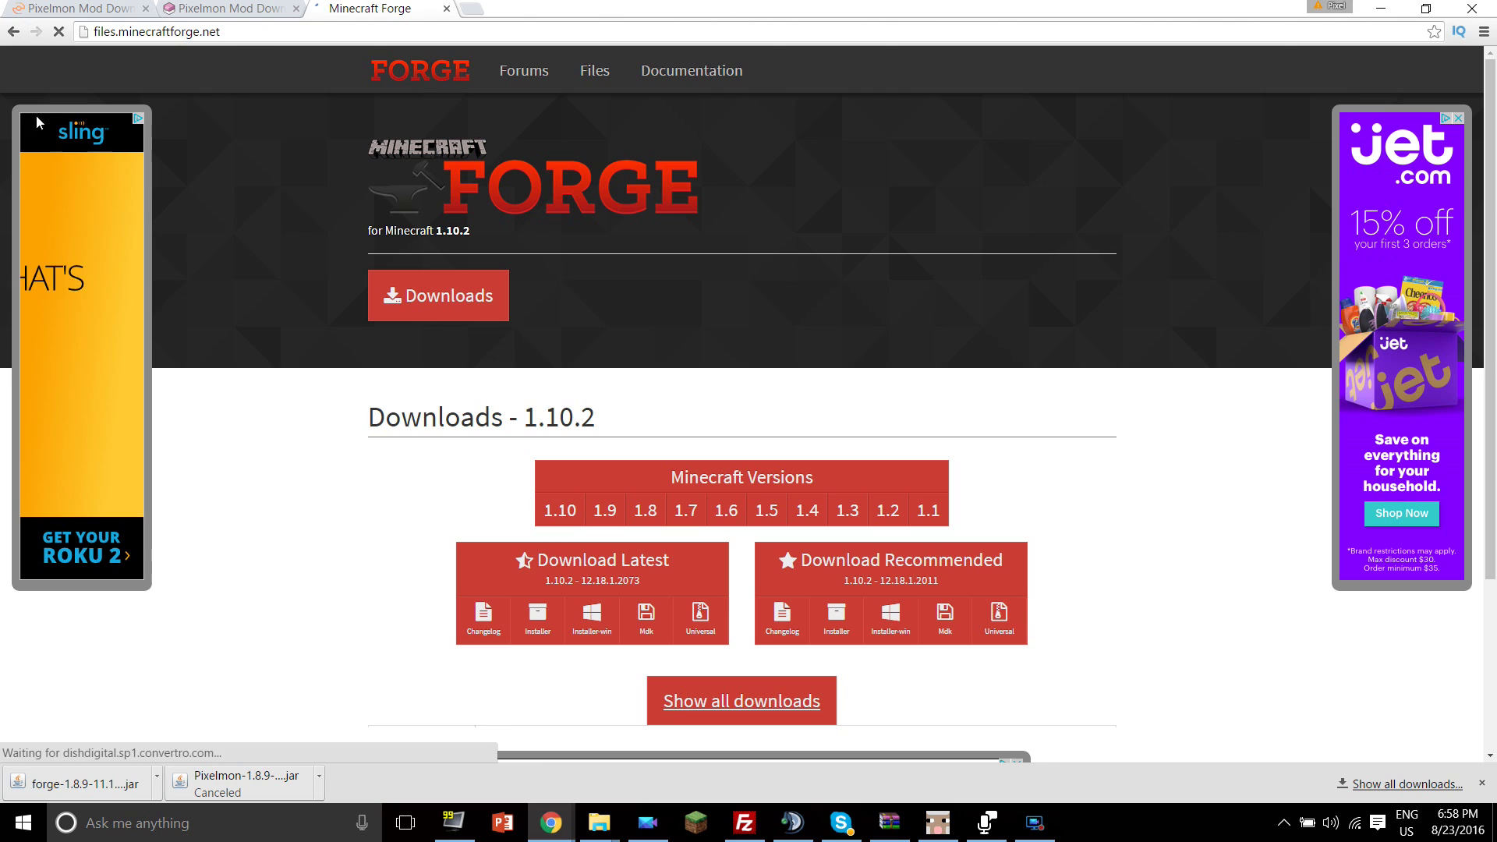
Open an additional empty tab and bring up the home page of the Pixelmon mod site.
left_click(472, 10)
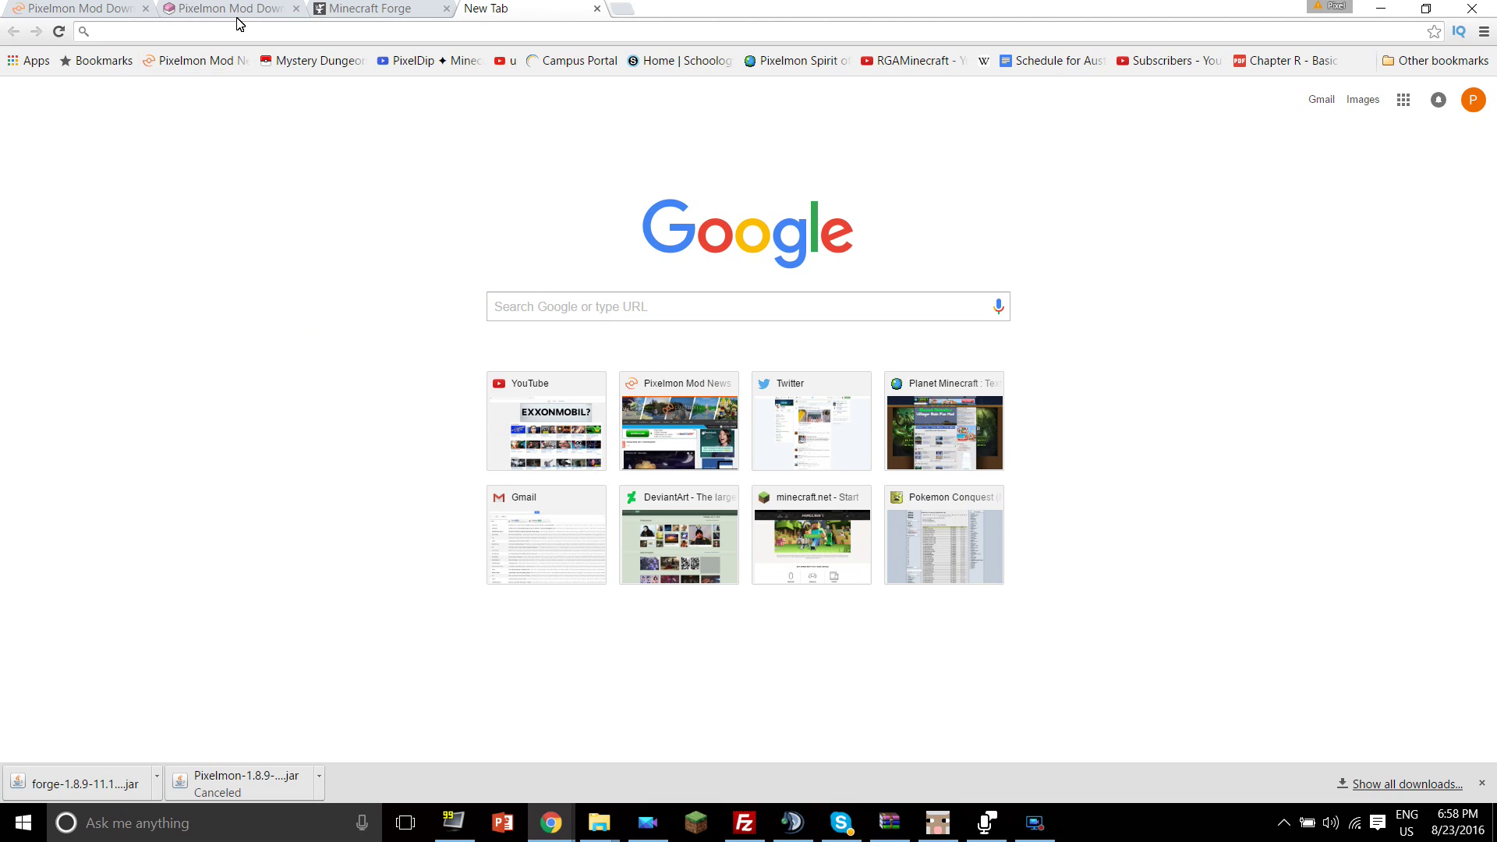
left_click(54, 8)
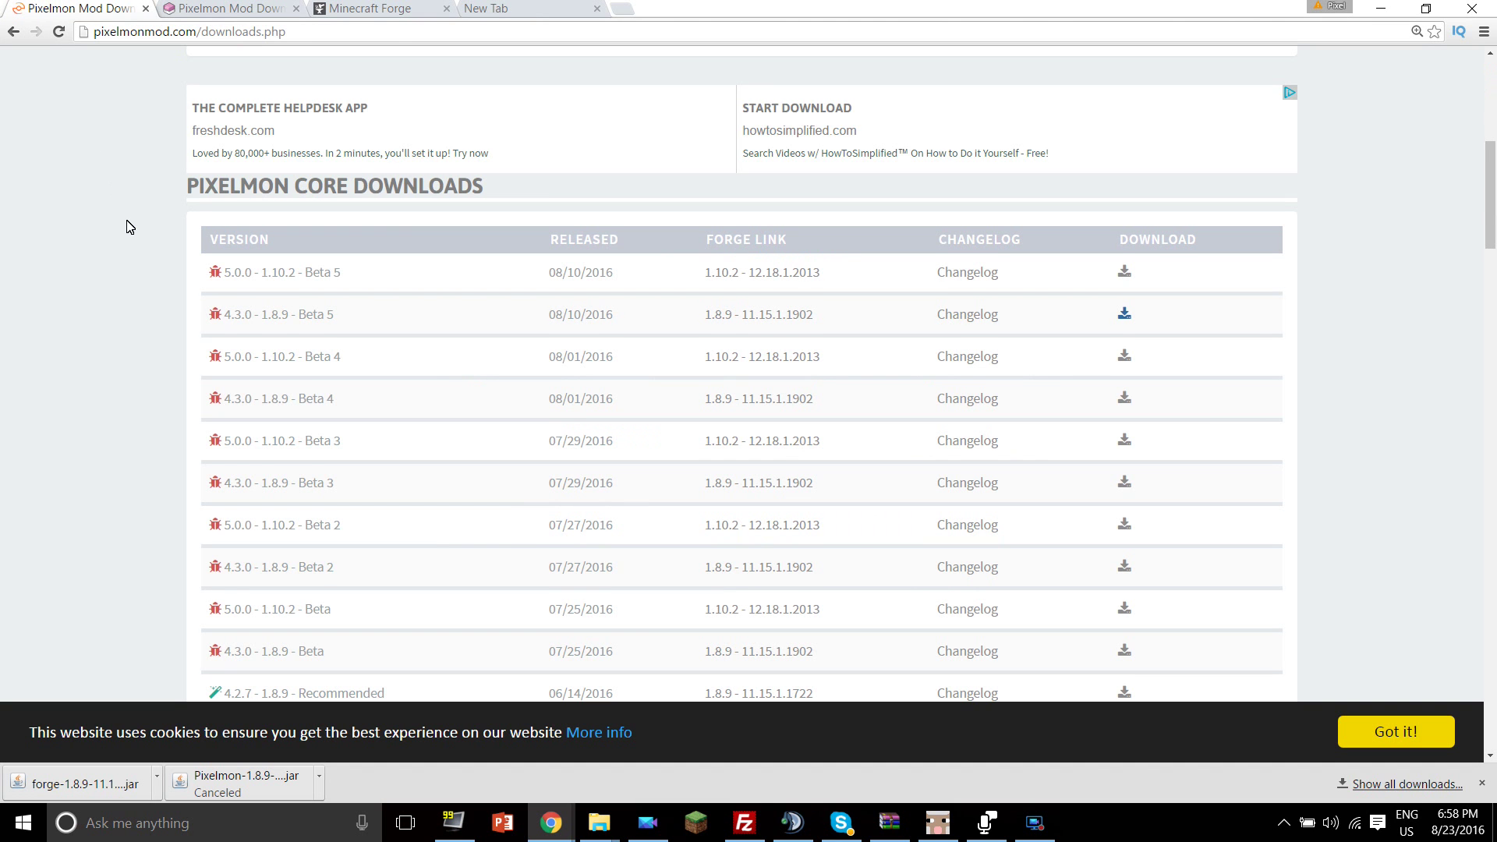
scroll(212, 276, "up", 7)
left_click(222, 297)
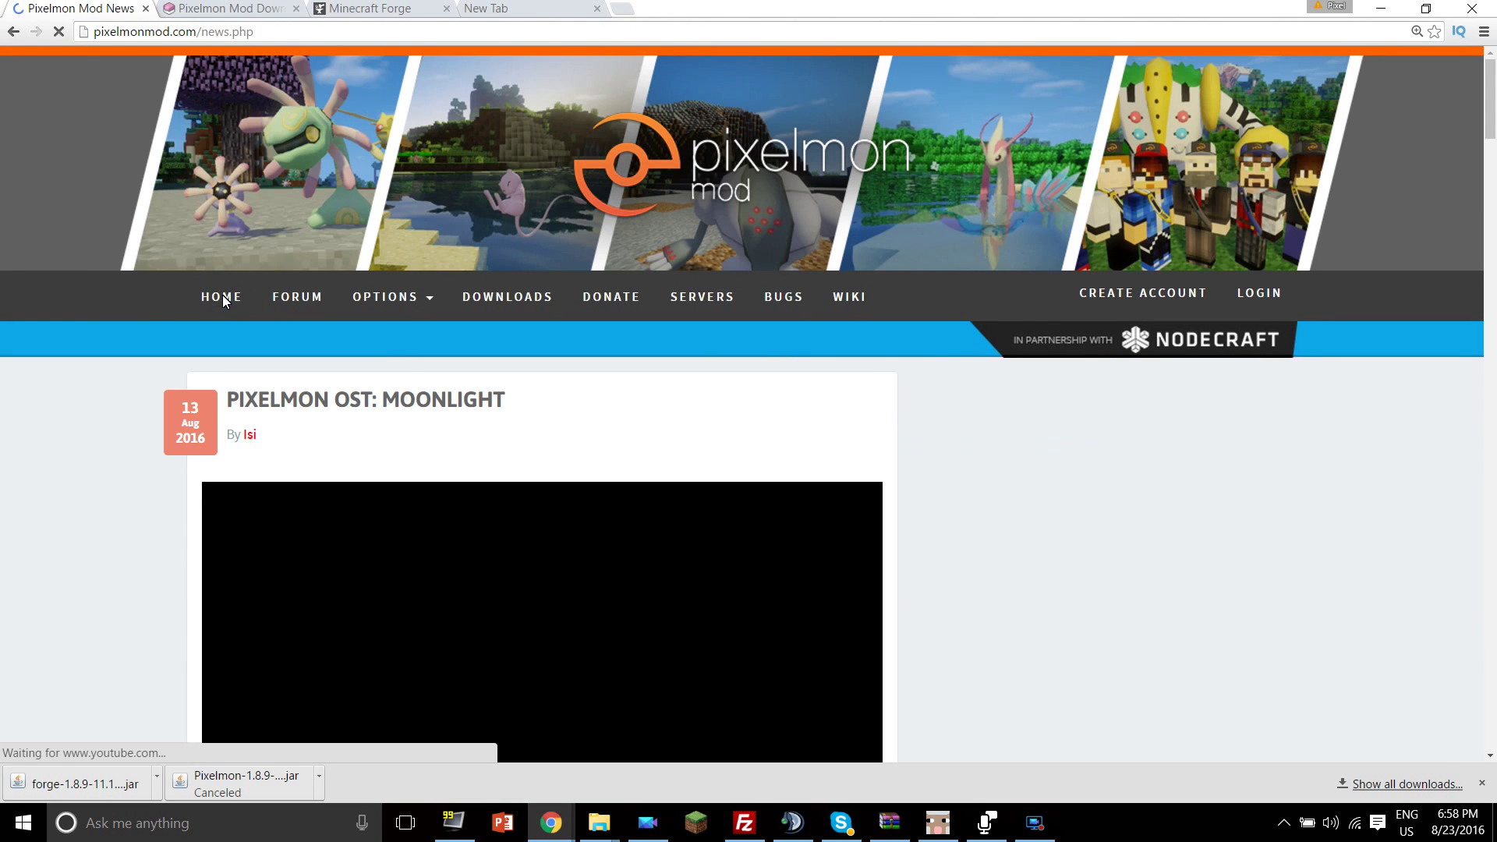
left_click(90, 35)
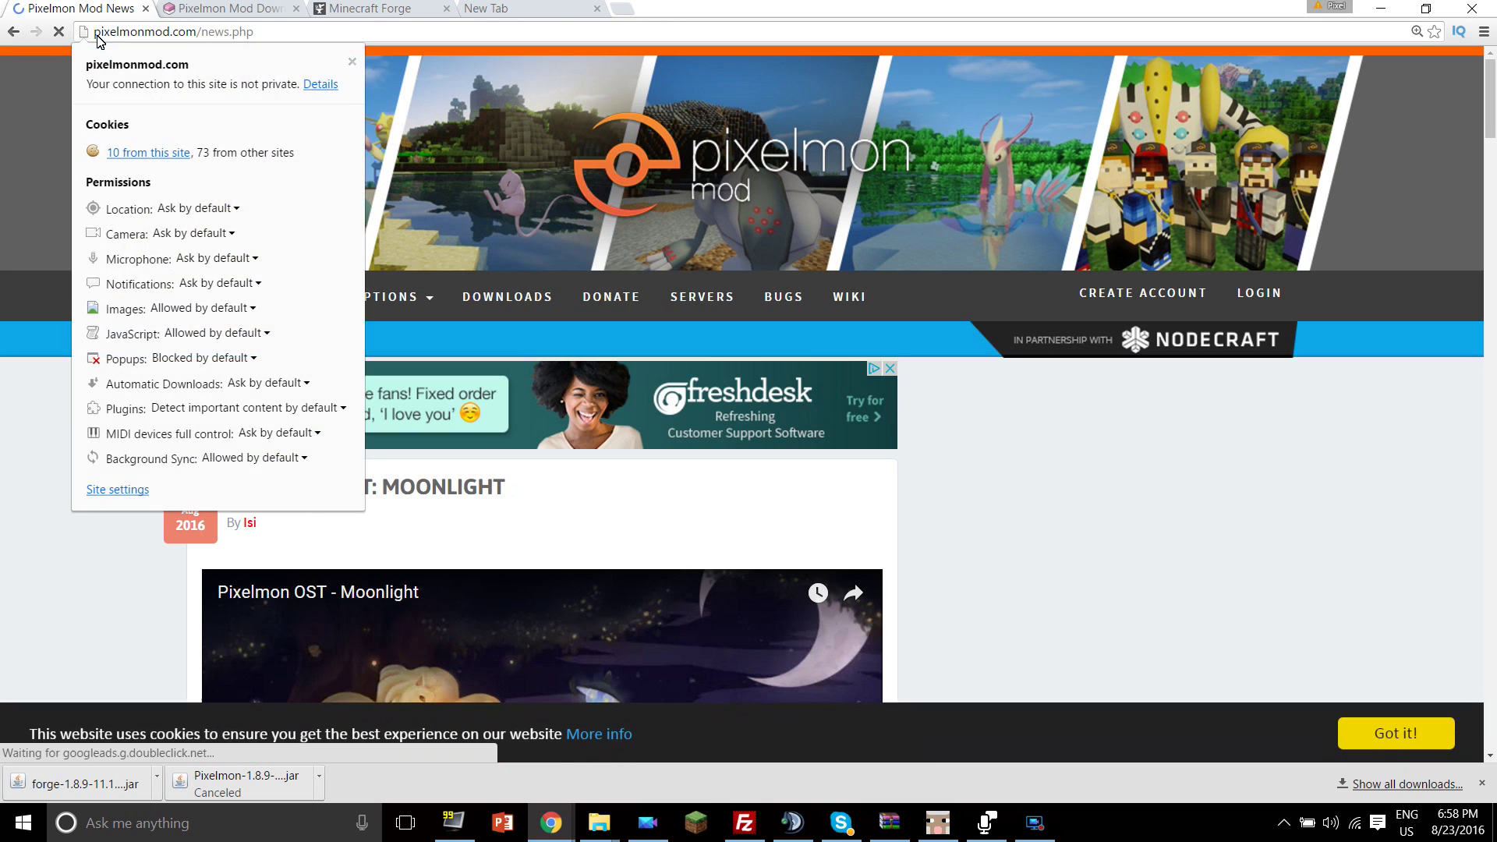
left_click(97, 35)
left_click(97, 36)
Move the Minecraft Forge tab directly beside the Pixelmon site's tab.
left_click(355, 8)
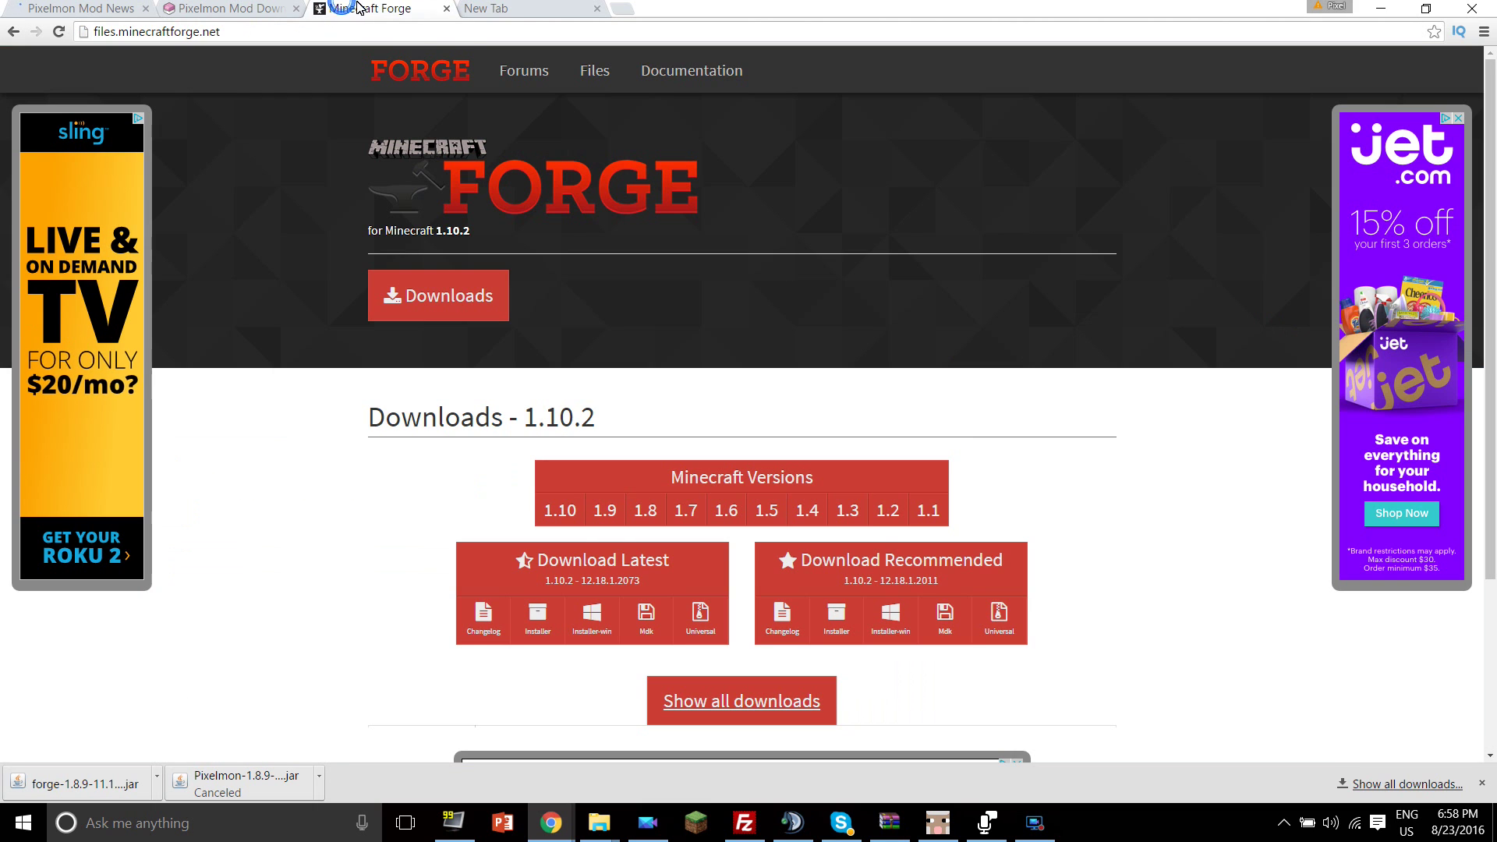
left_click_drag(355, 8, 187, 8)
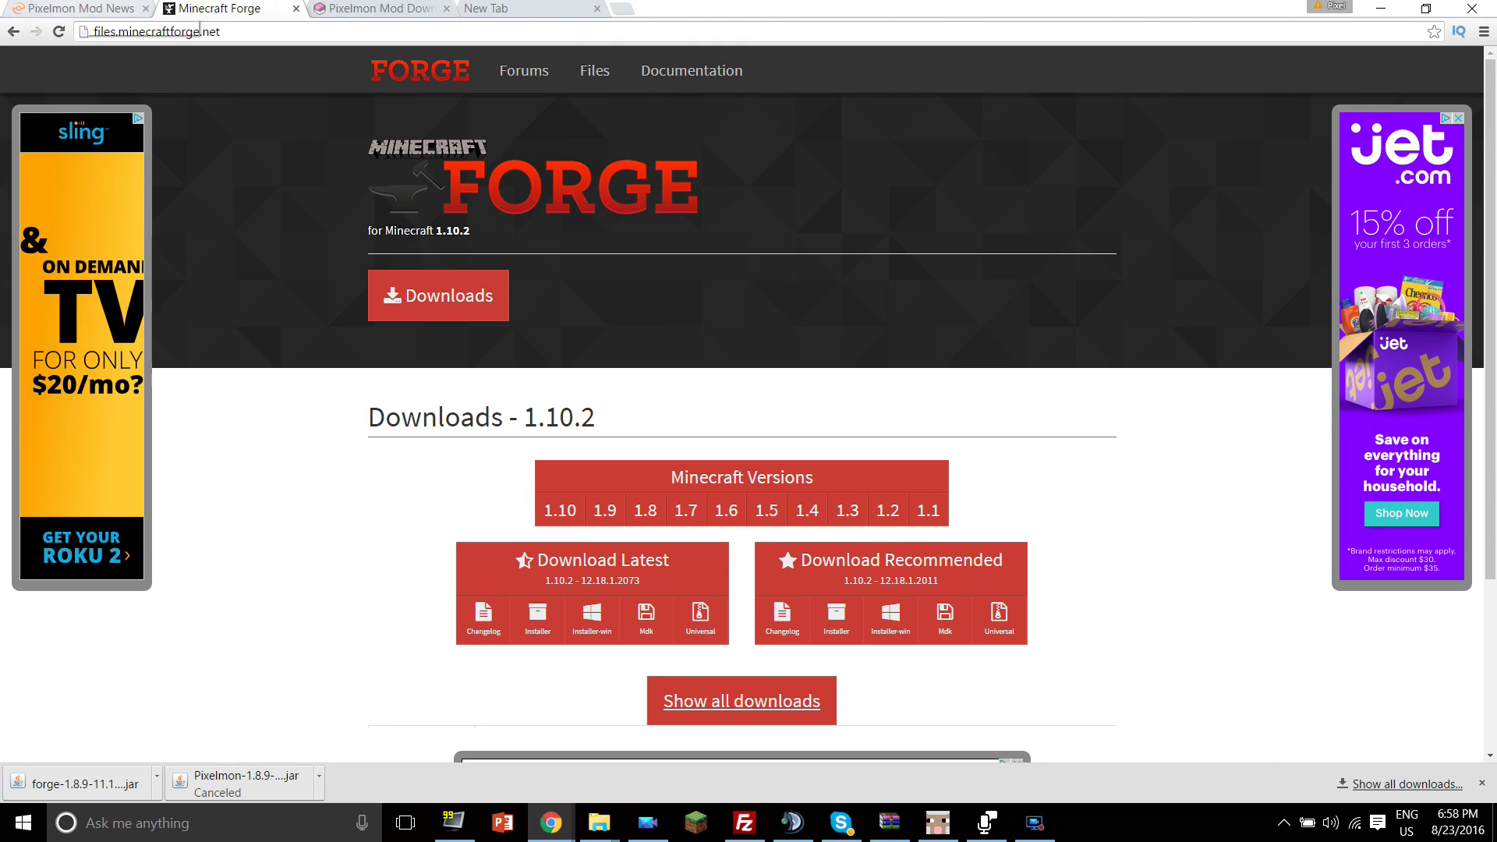
Open the Pixelmon site's downloads page and look over the launcher and core downloads.
left_click(82, 8)
left_click(502, 287)
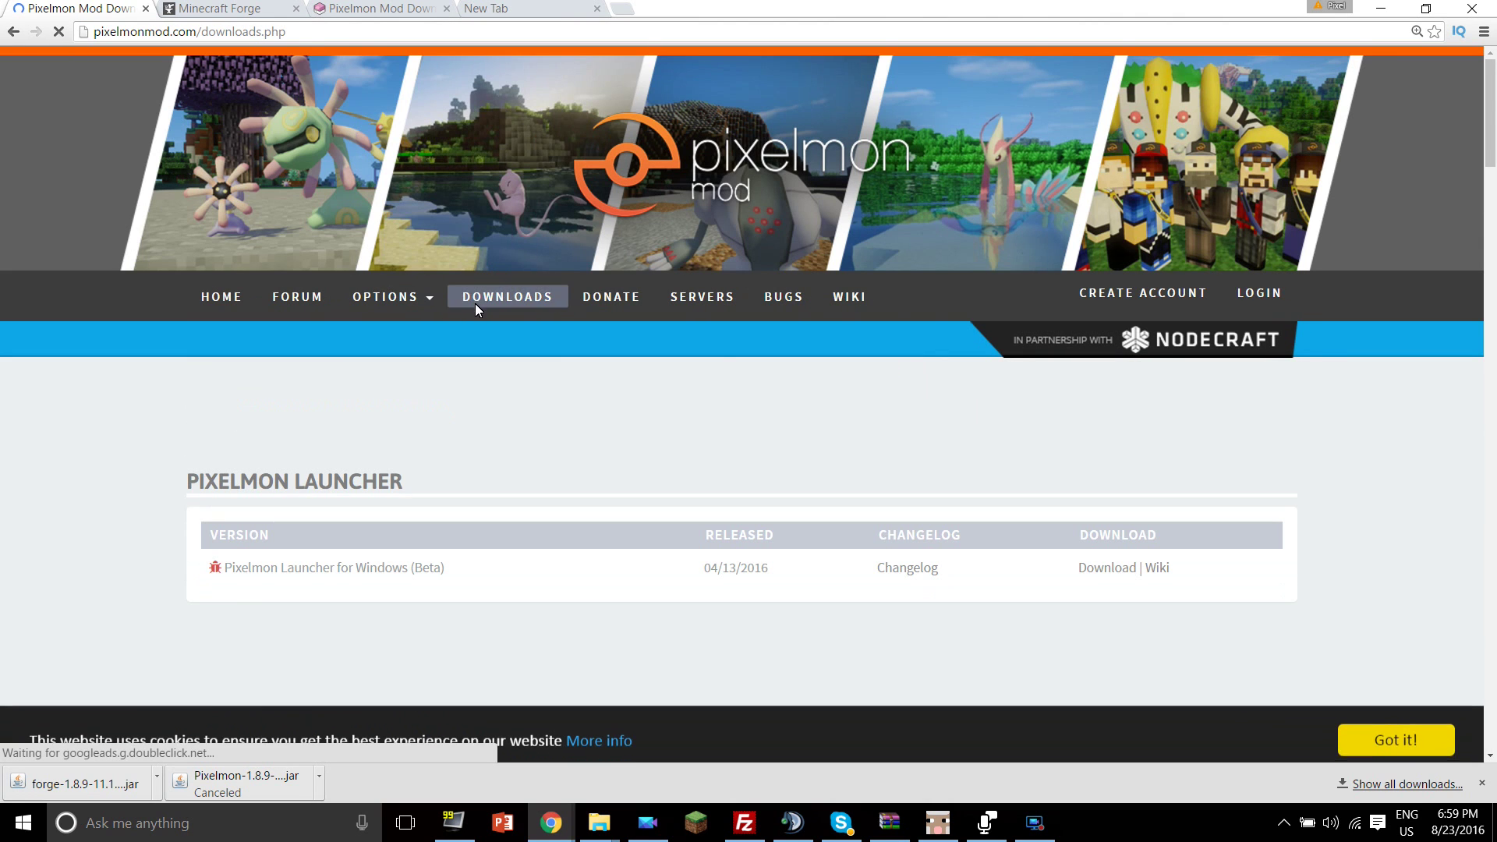
scroll(468, 312, "down", 3)
scroll(421, 343, "down", 3)
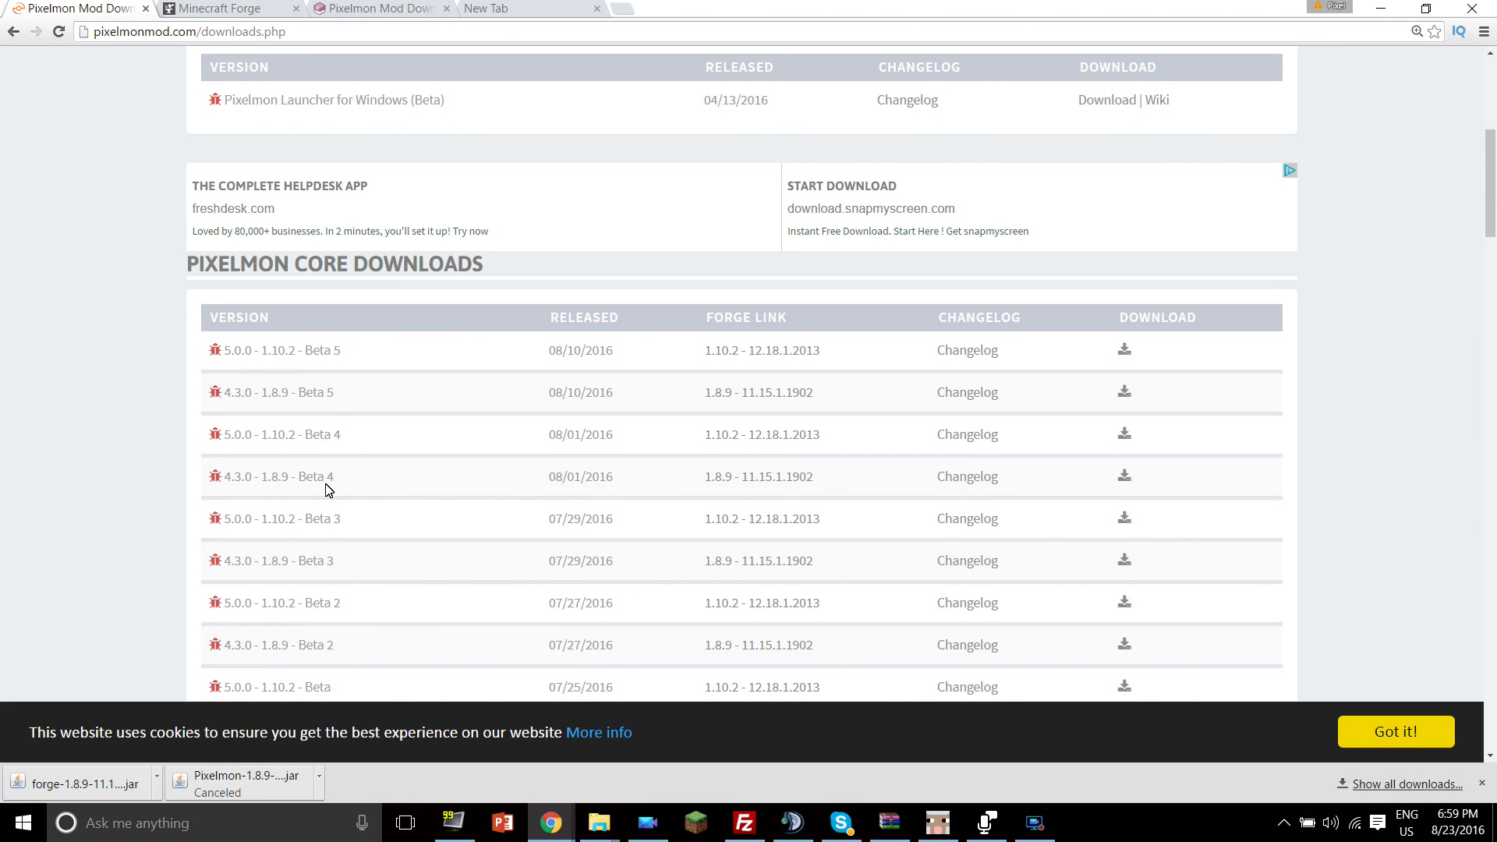
scroll(326, 496, "up", 2)
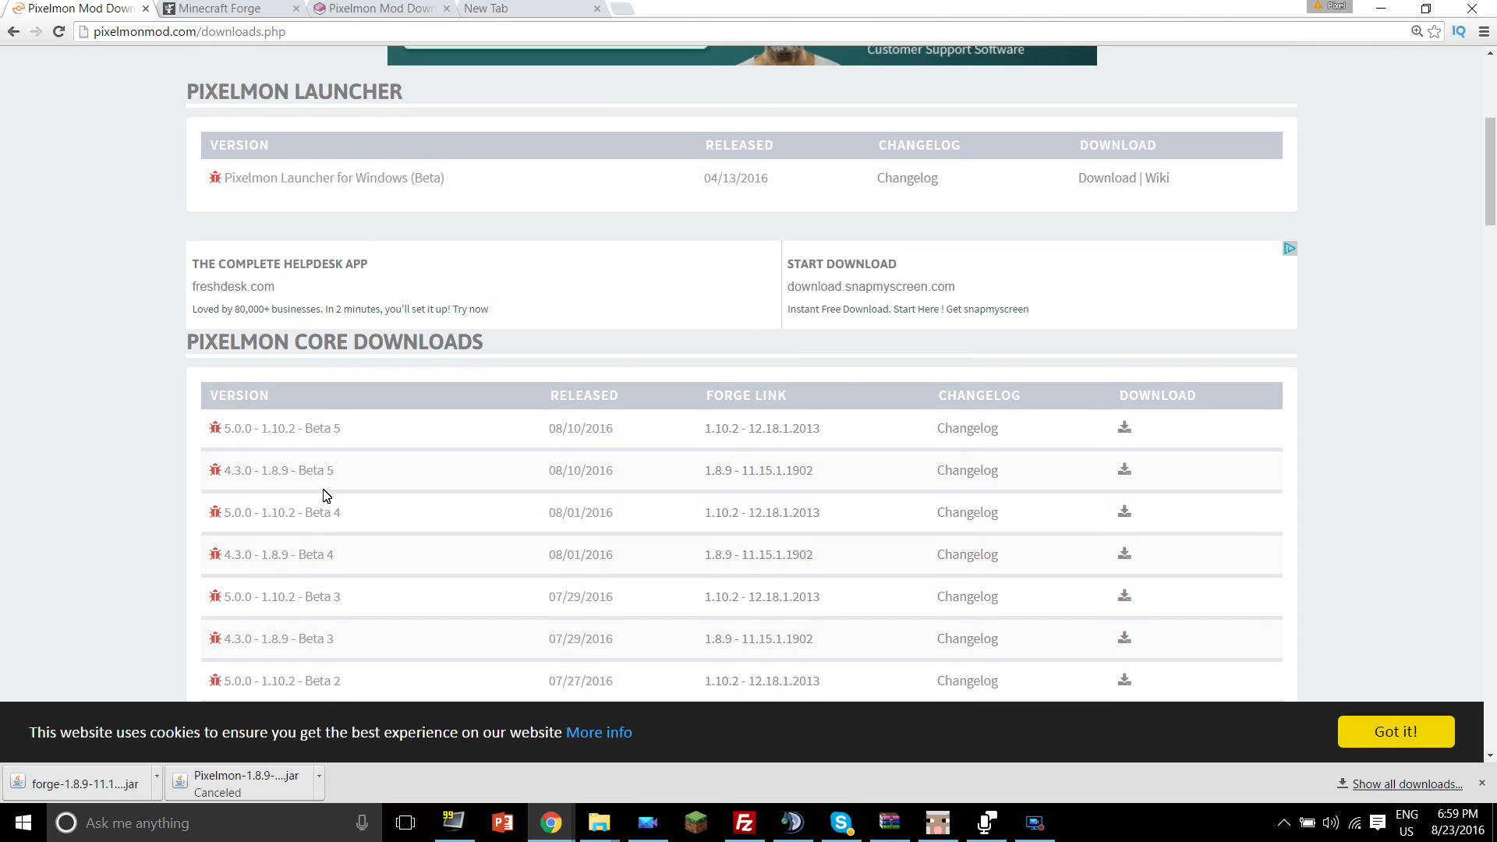
Open the download page of Pixelmon Launcher for Windows (Beta) in a new tab and view it.
left_click_drag(451, 252, 226, 268)
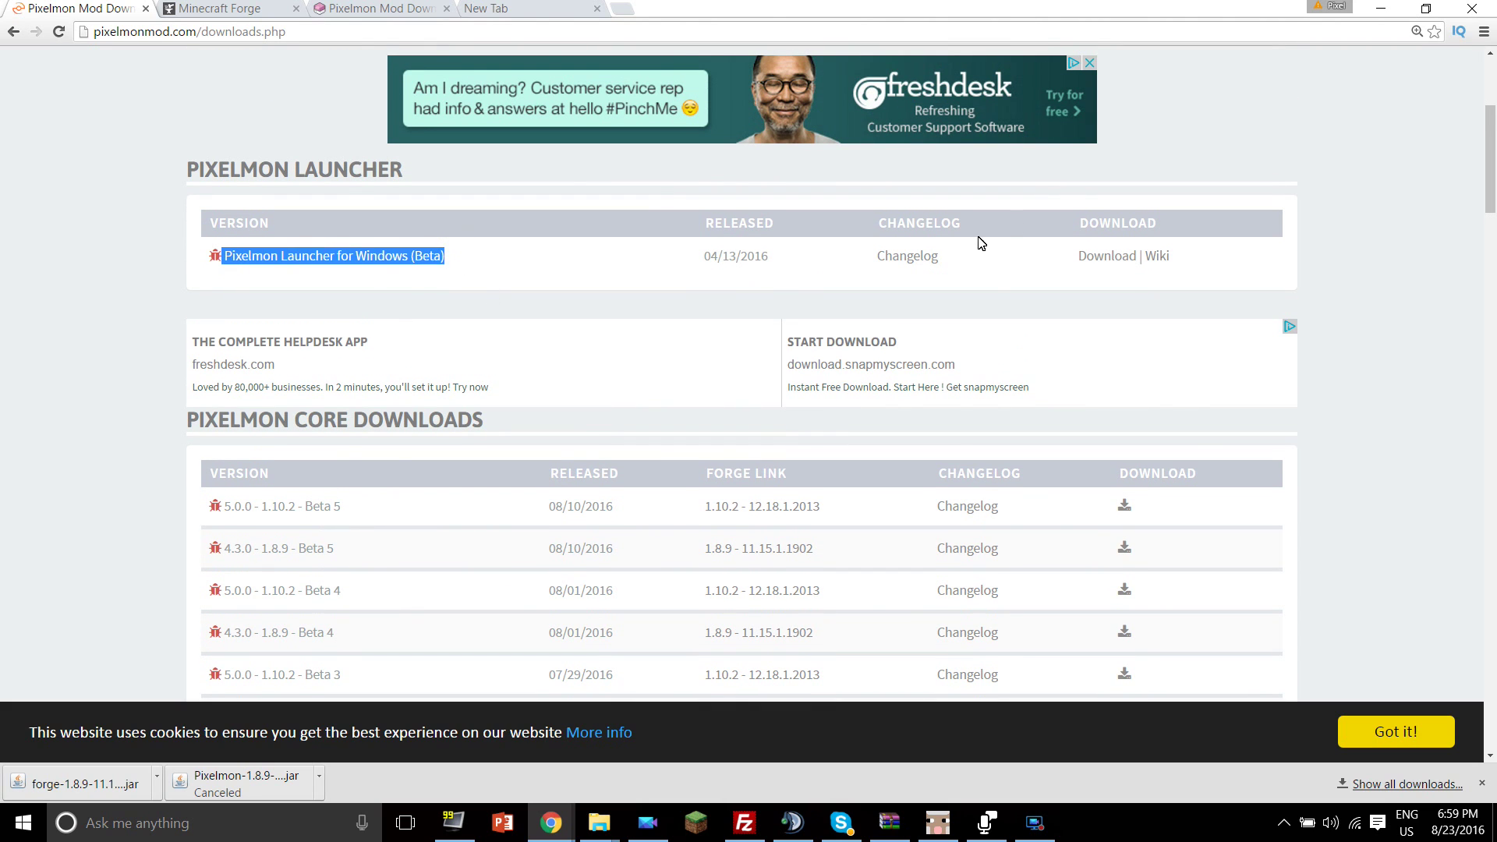
right_click(1108, 261)
left_click(1132, 272)
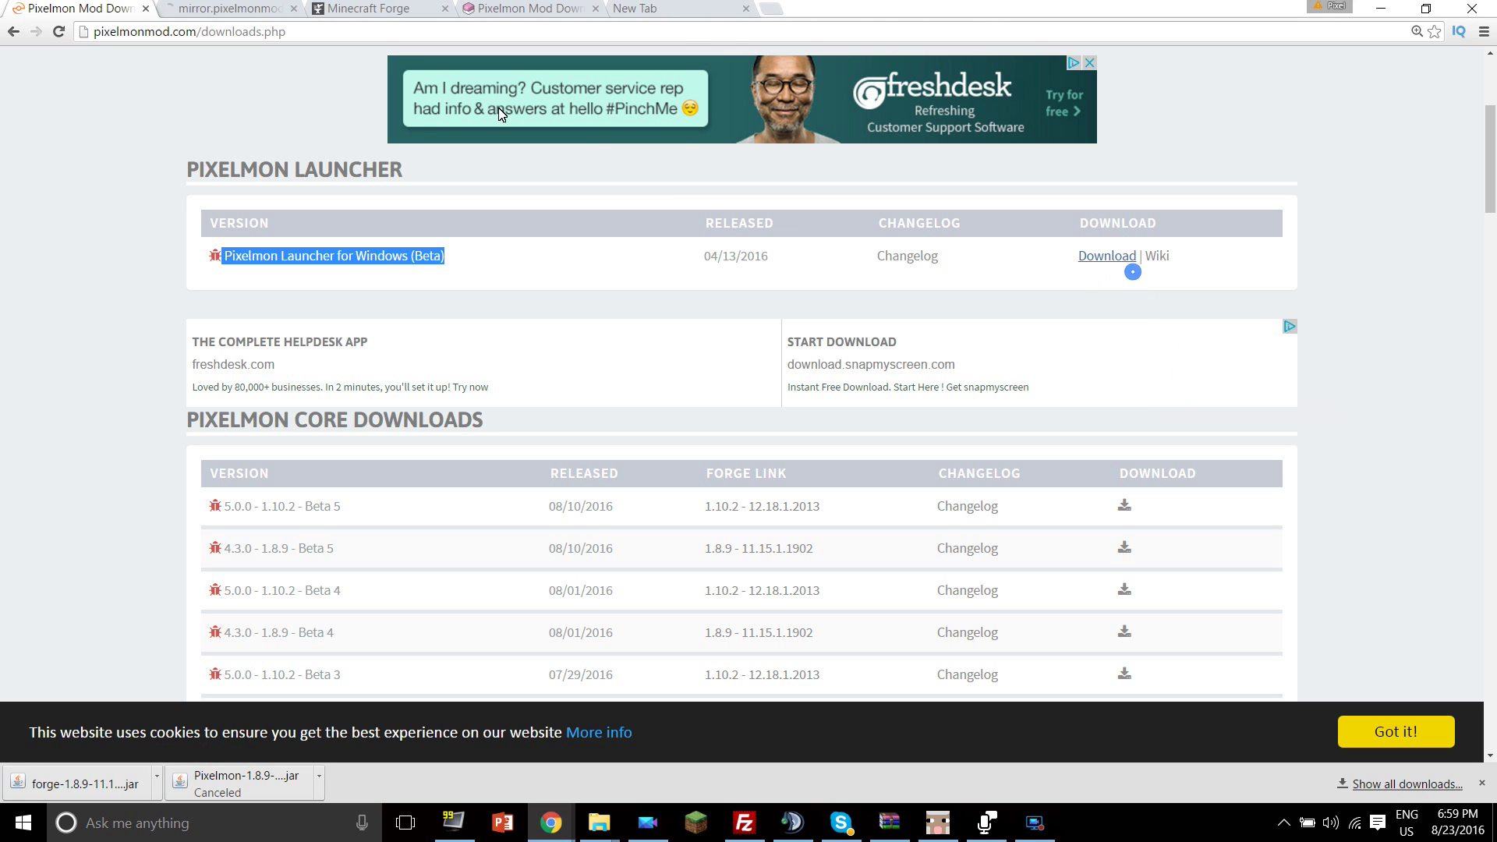
key("ctrl+Tab")
scroll(612, 491, "down", 1)
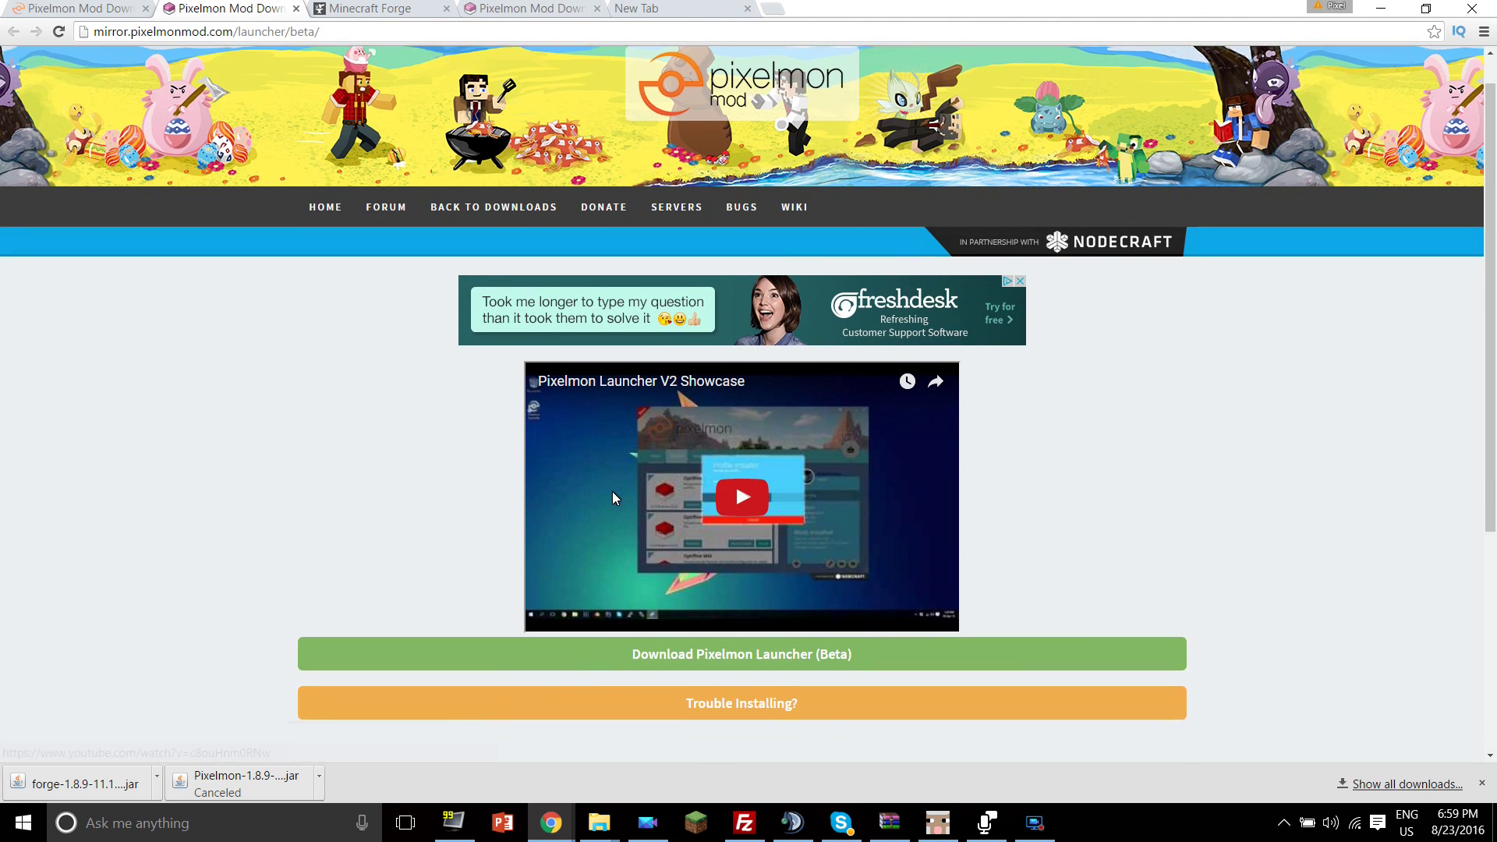
scroll(613, 497, "down", 1)
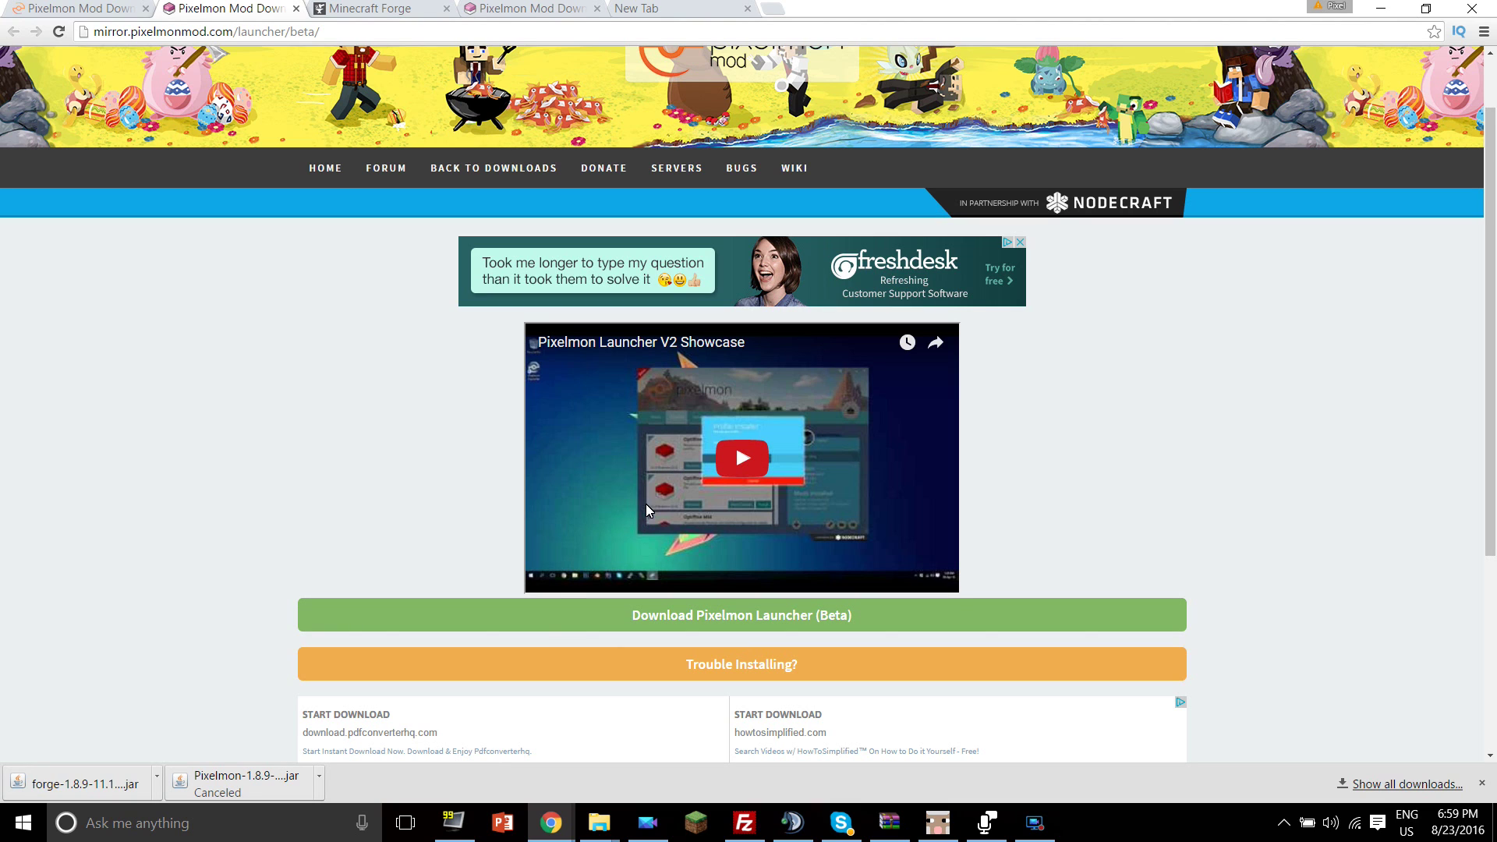
Play the Pixelmon Launcher V2 Showcase video, skim through it up to about 14:07 and pause it.
left_click(737, 456)
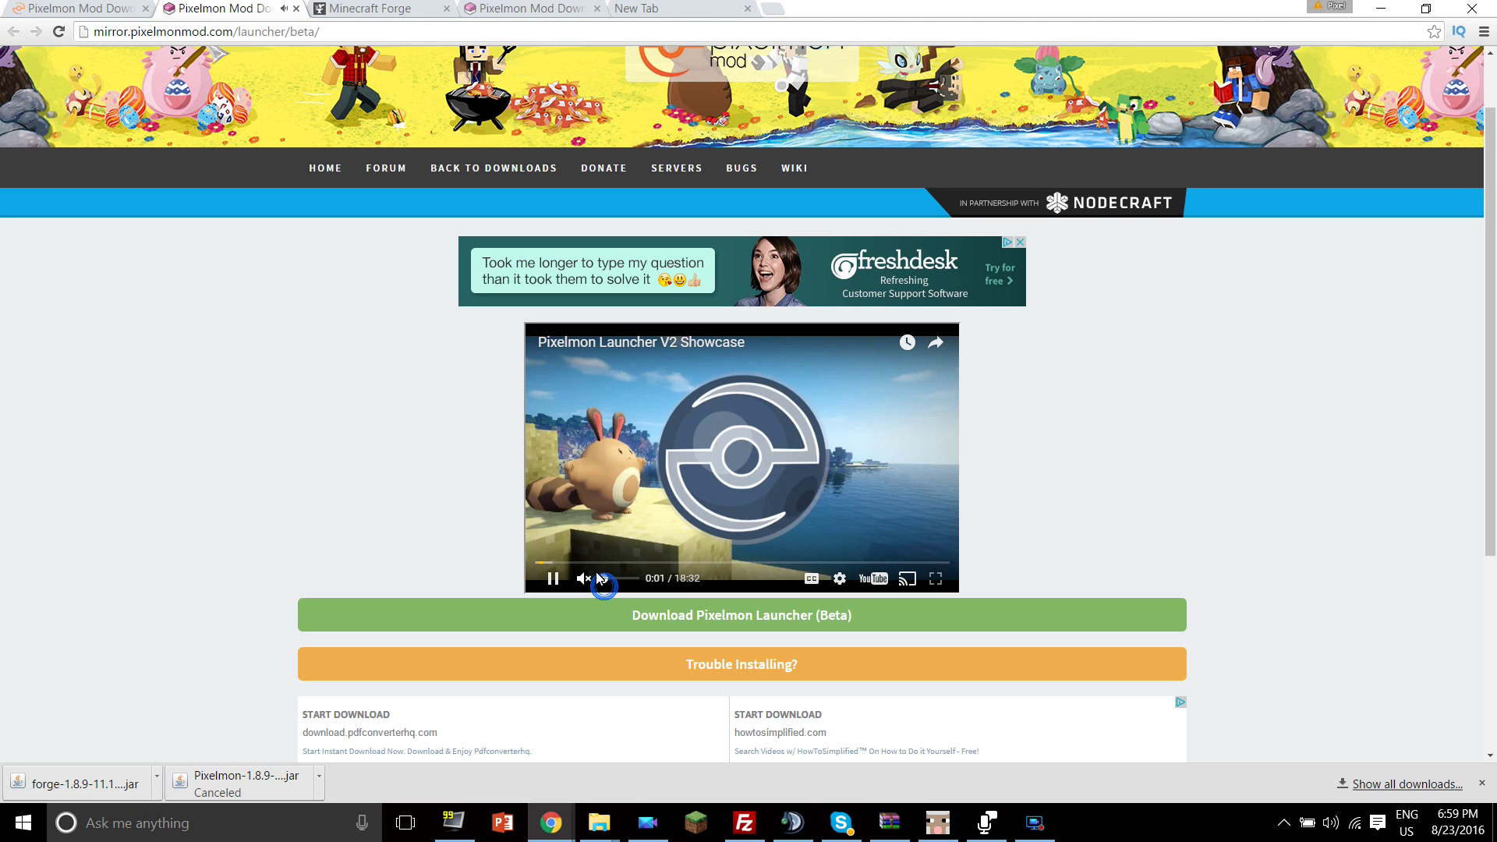
mouse_move(610, 578)
left_mouse_down()
mouse_move(632, 574)
mouse_move(602, 578)
left_mouse_up()
left_click(653, 563)
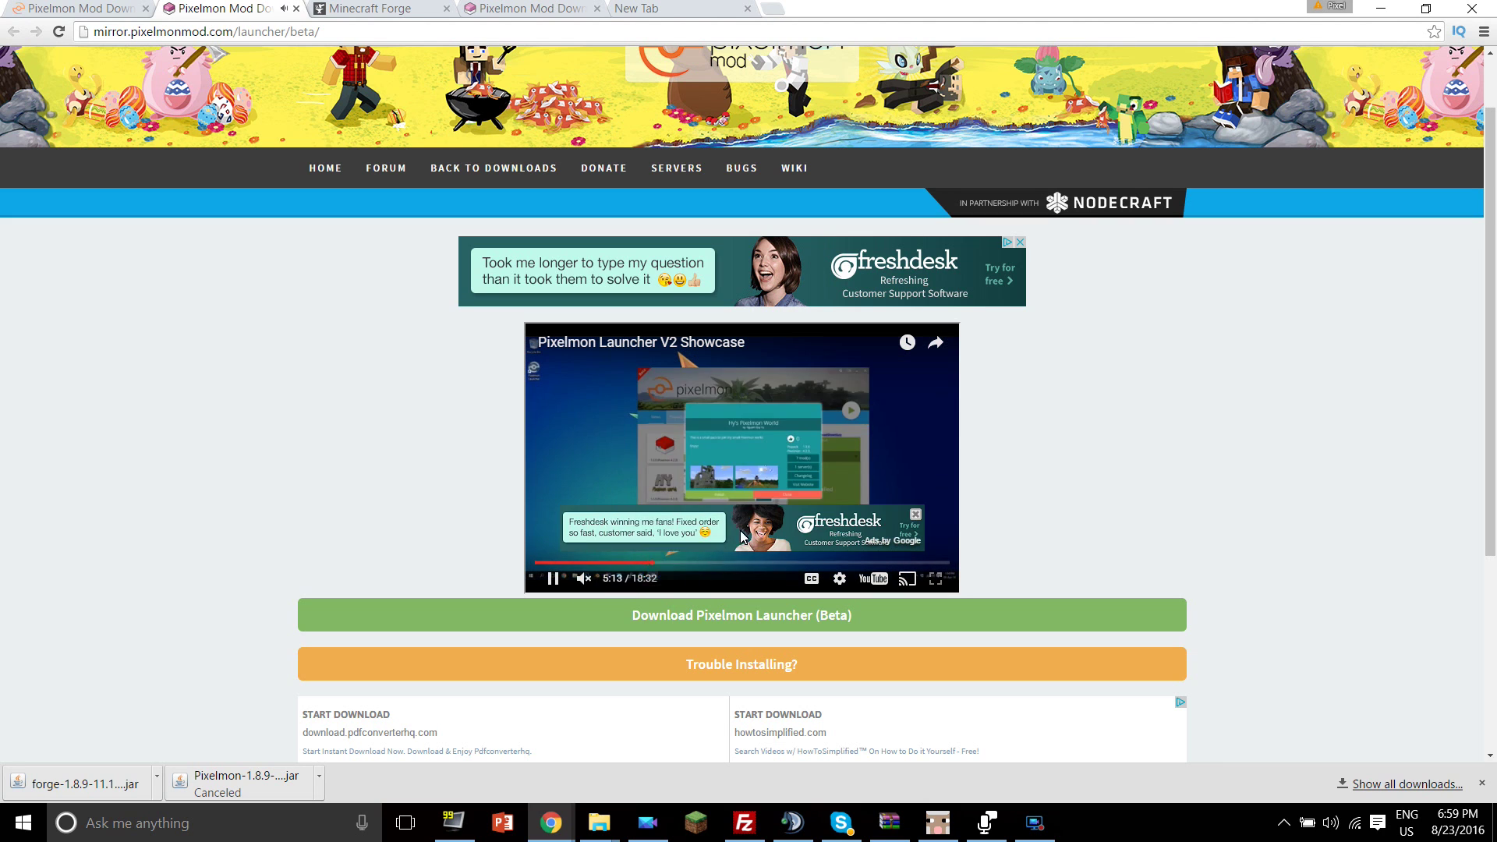
left_click(912, 515)
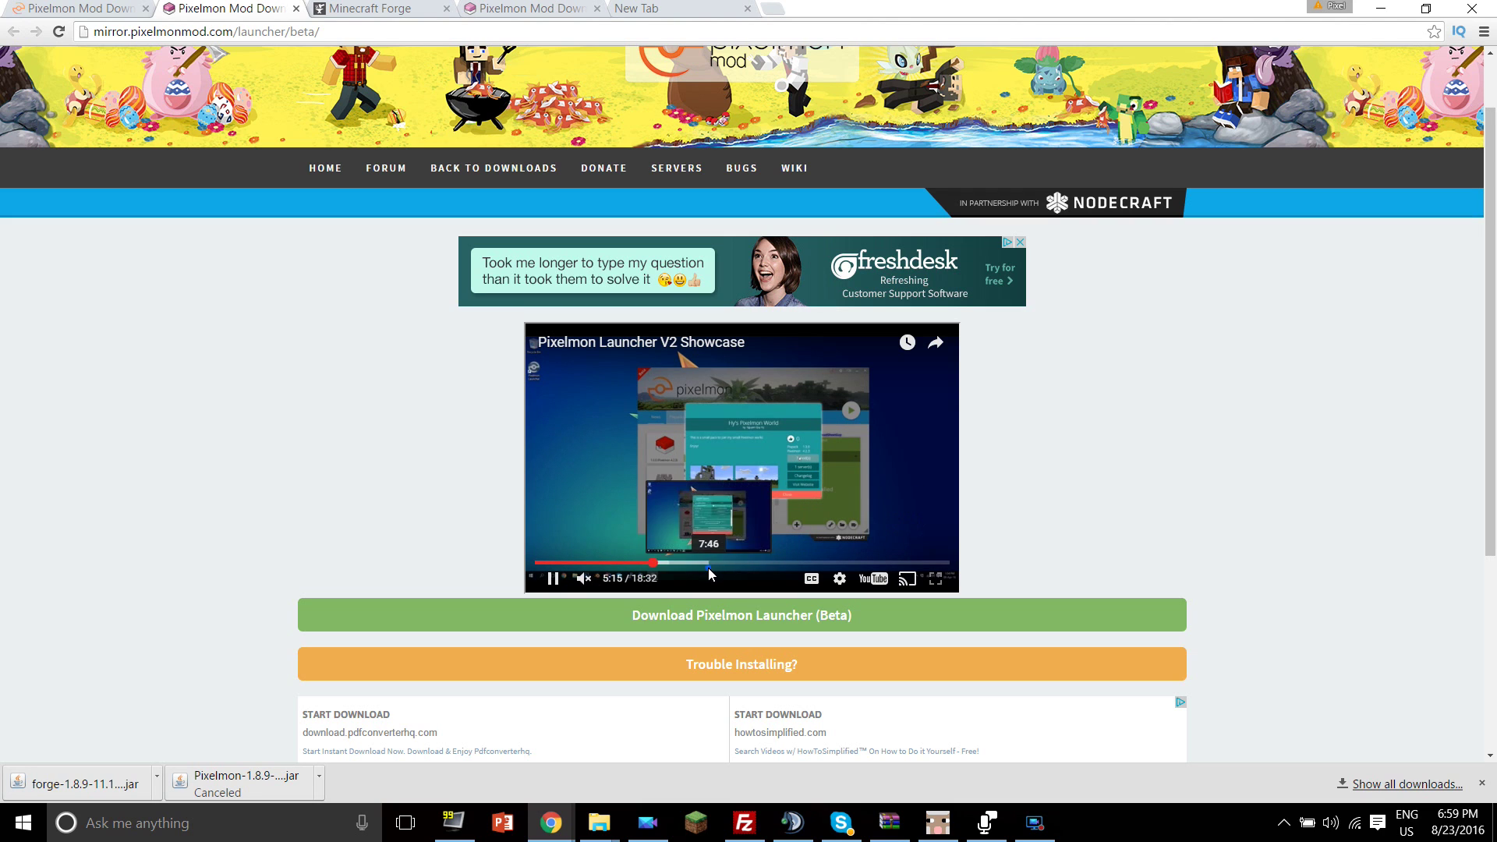
left_click(709, 563)
left_click(763, 563)
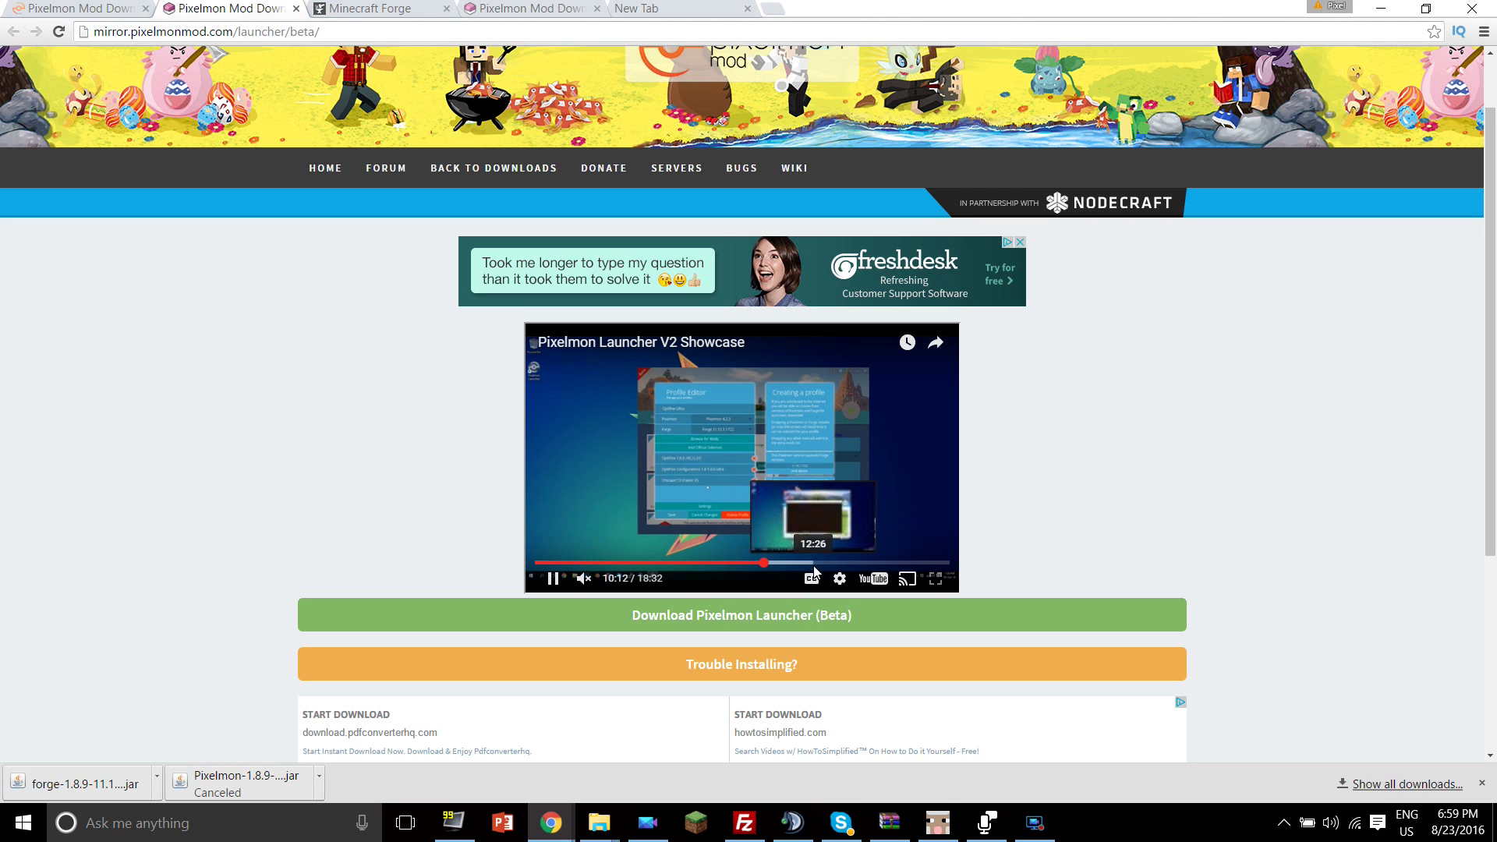
left_click(816, 563)
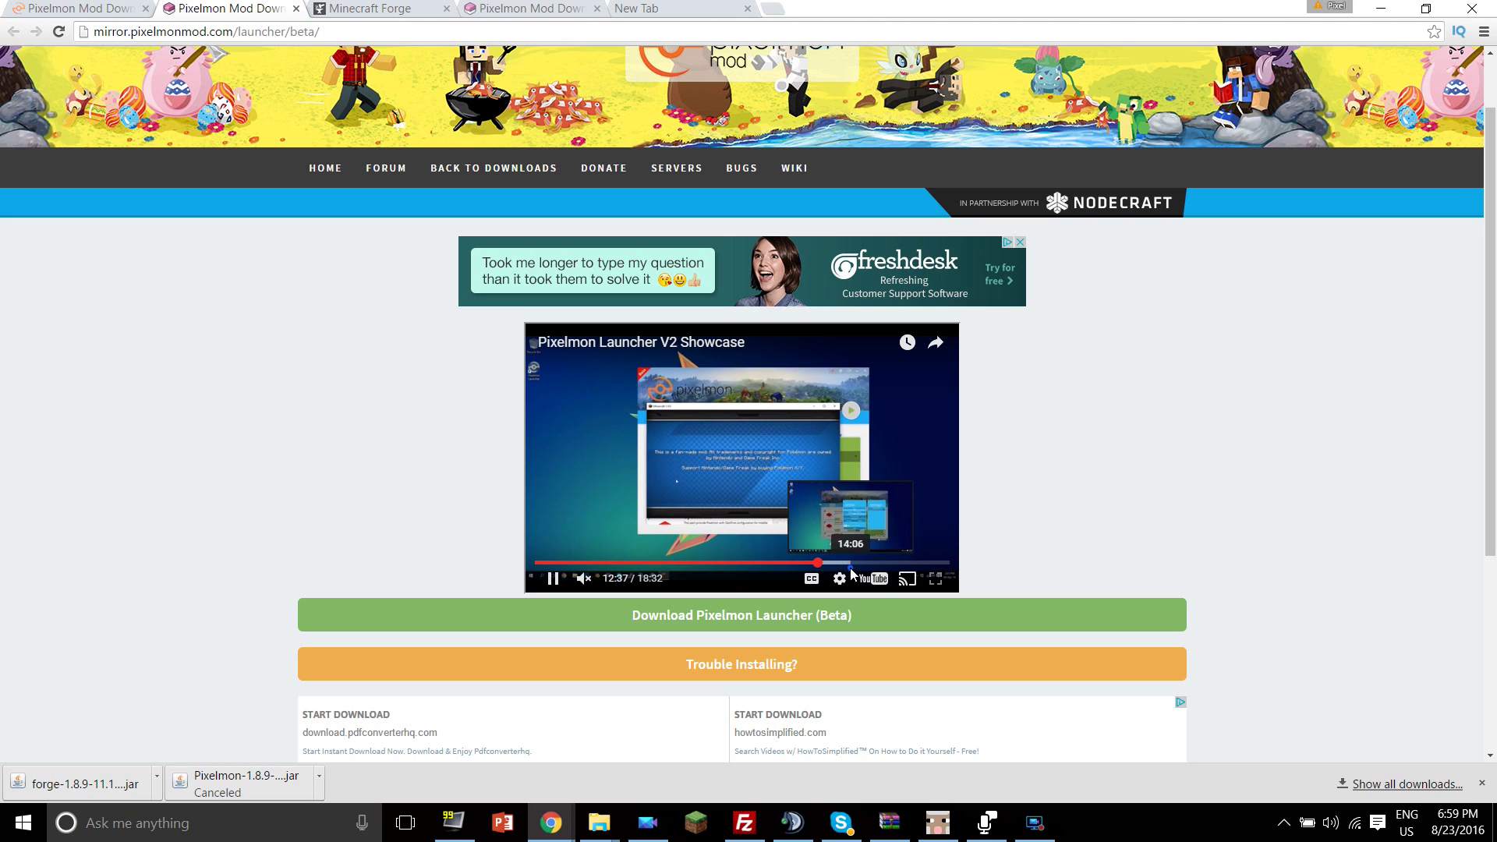
left_click(851, 563)
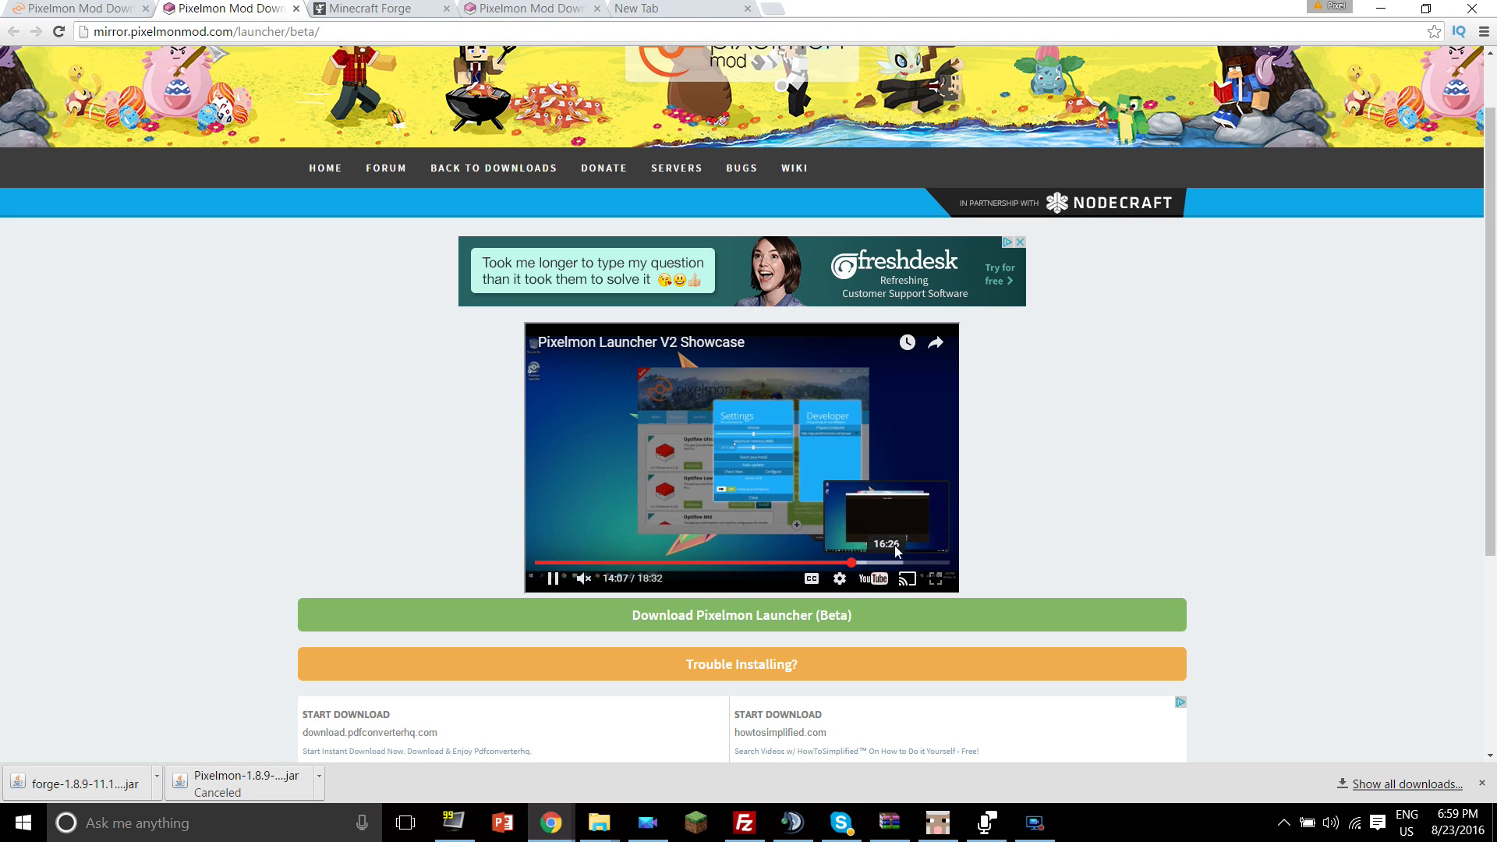
left_click(885, 490)
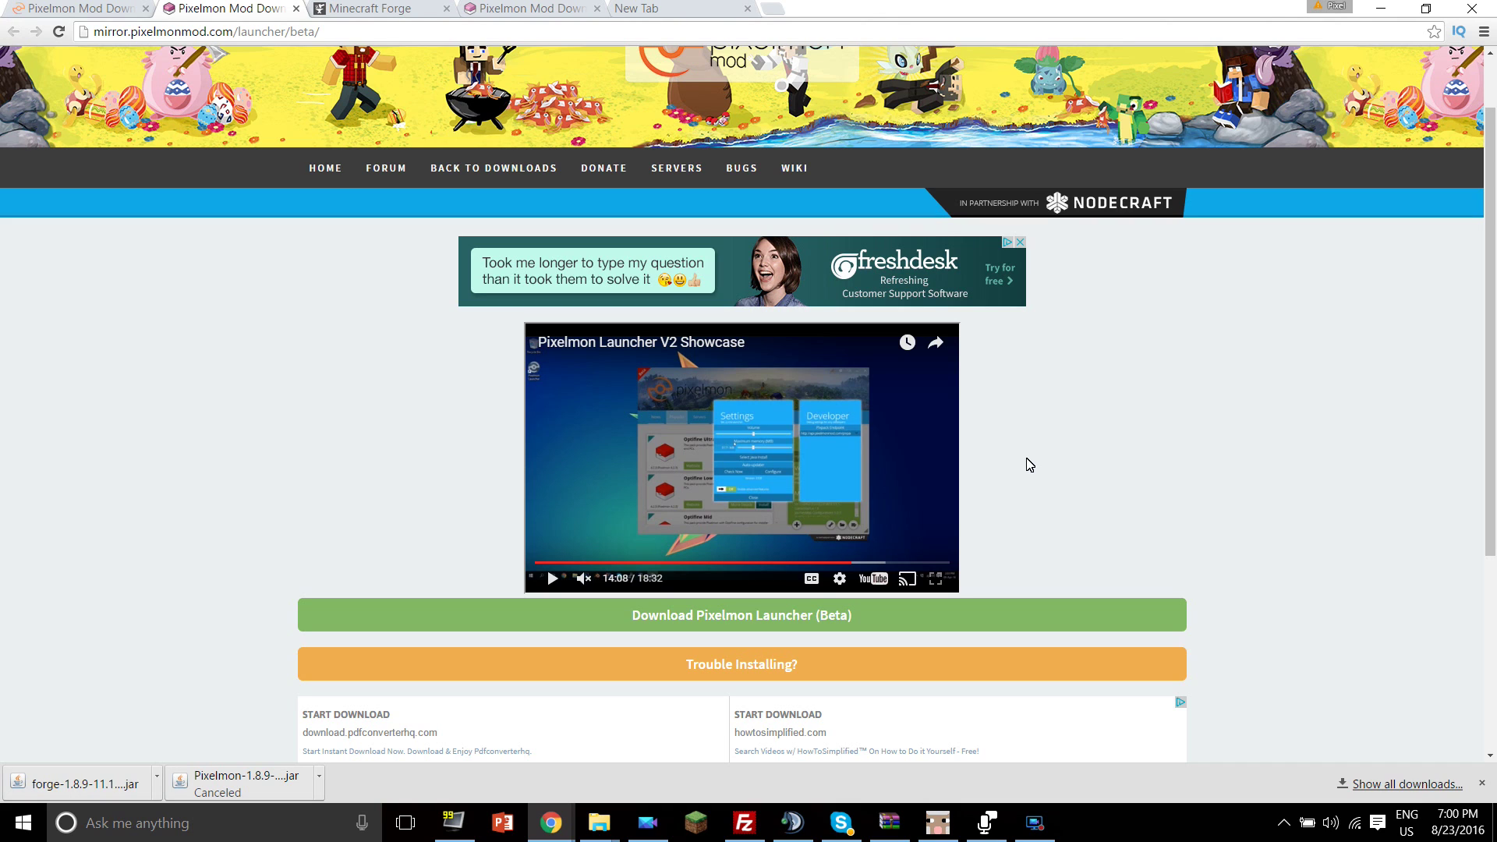
Return to the Pixelmon downloads list and open the download page for 4.3.0 - 1.8.9 - Beta 5.
scroll(700, 438, "up", 1)
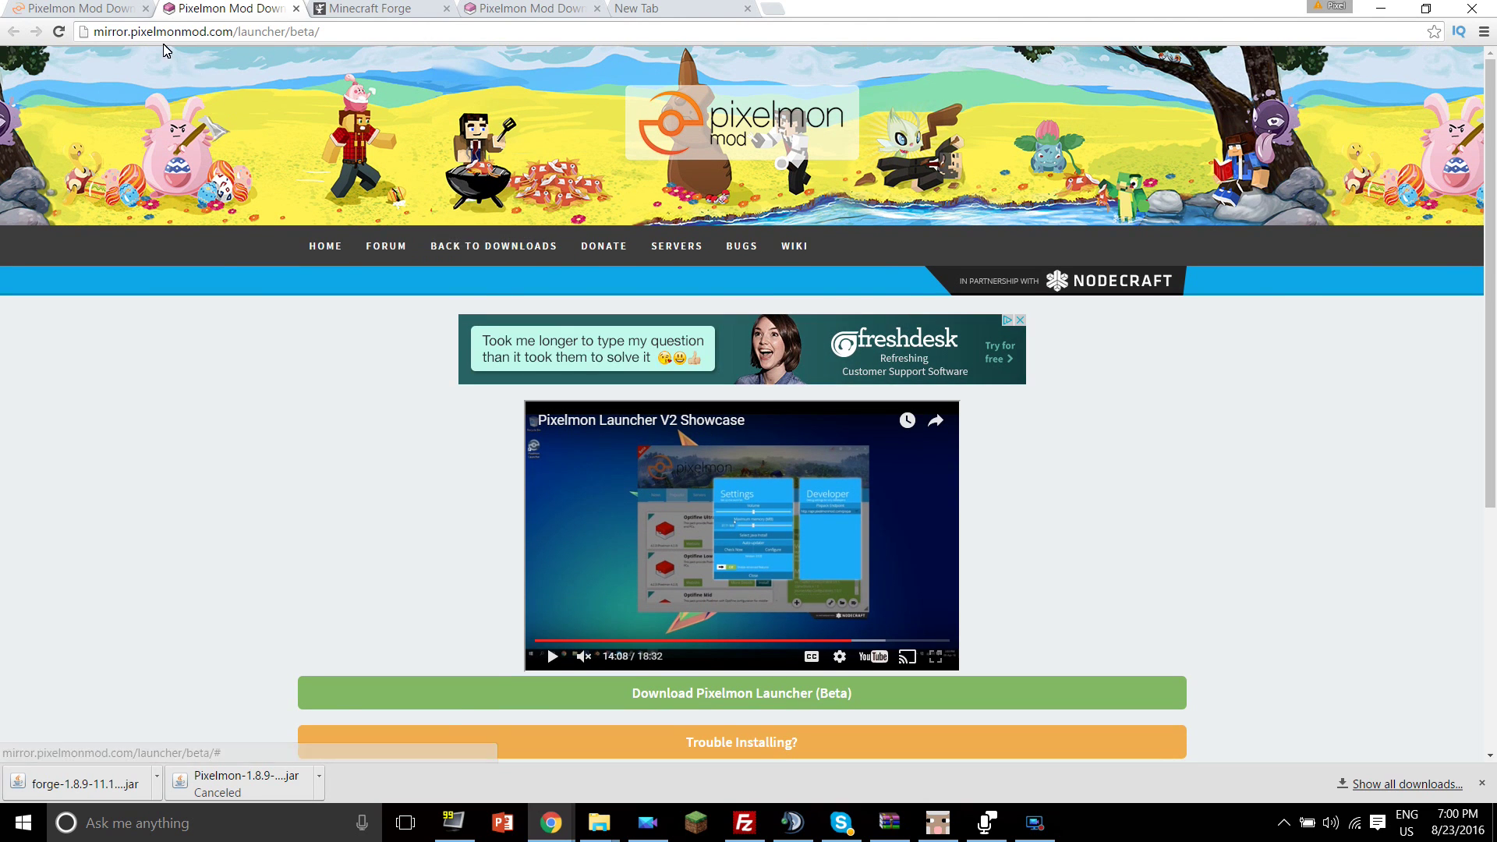
left_click(86, 8)
left_click(105, 372)
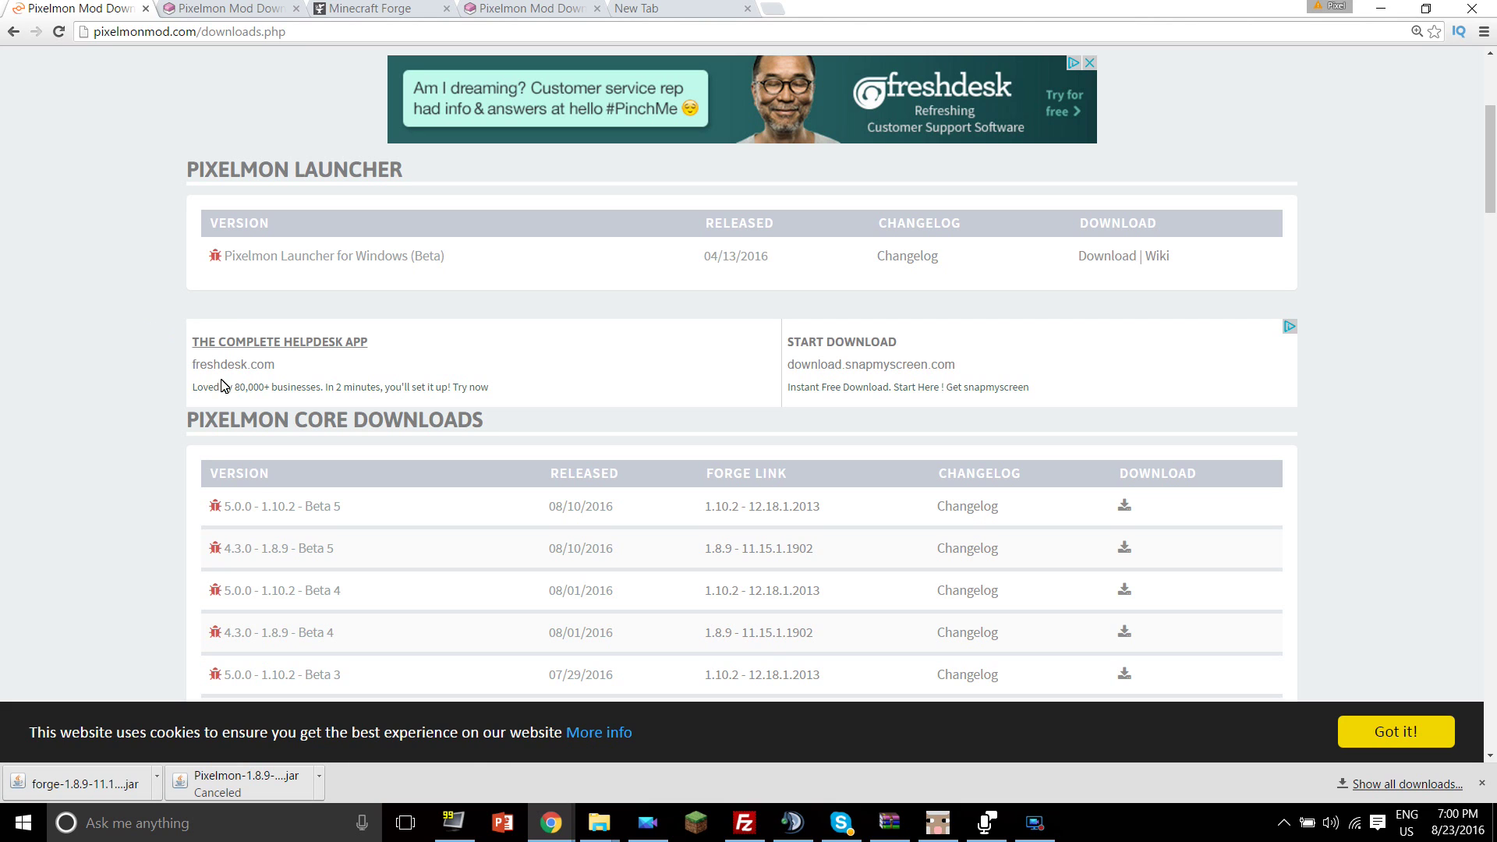
left_click_drag(223, 552, 334, 549)
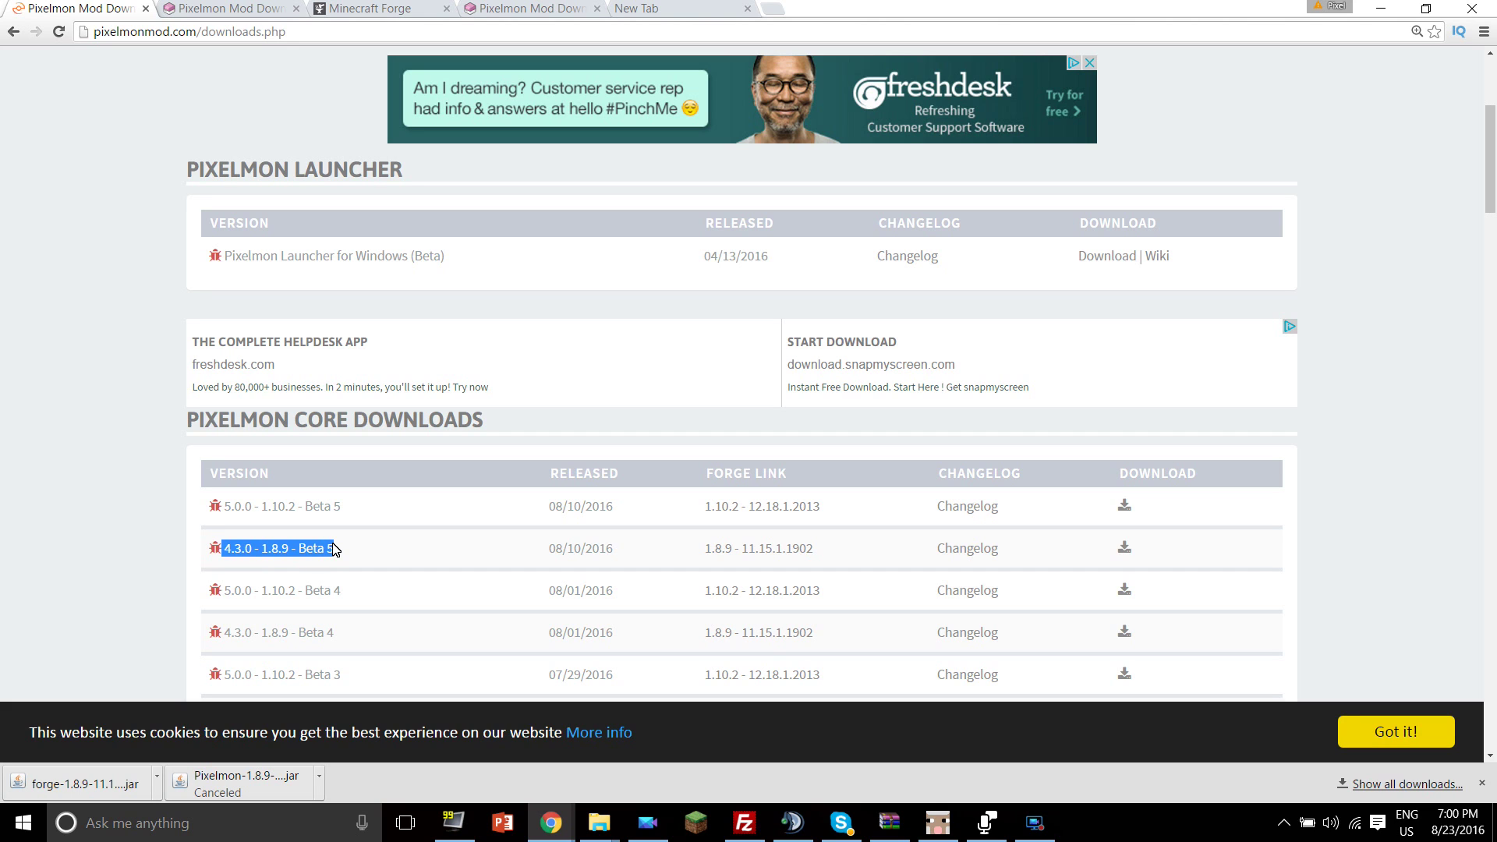
left_click_drag(330, 551, 226, 507)
left_click(226, 507)
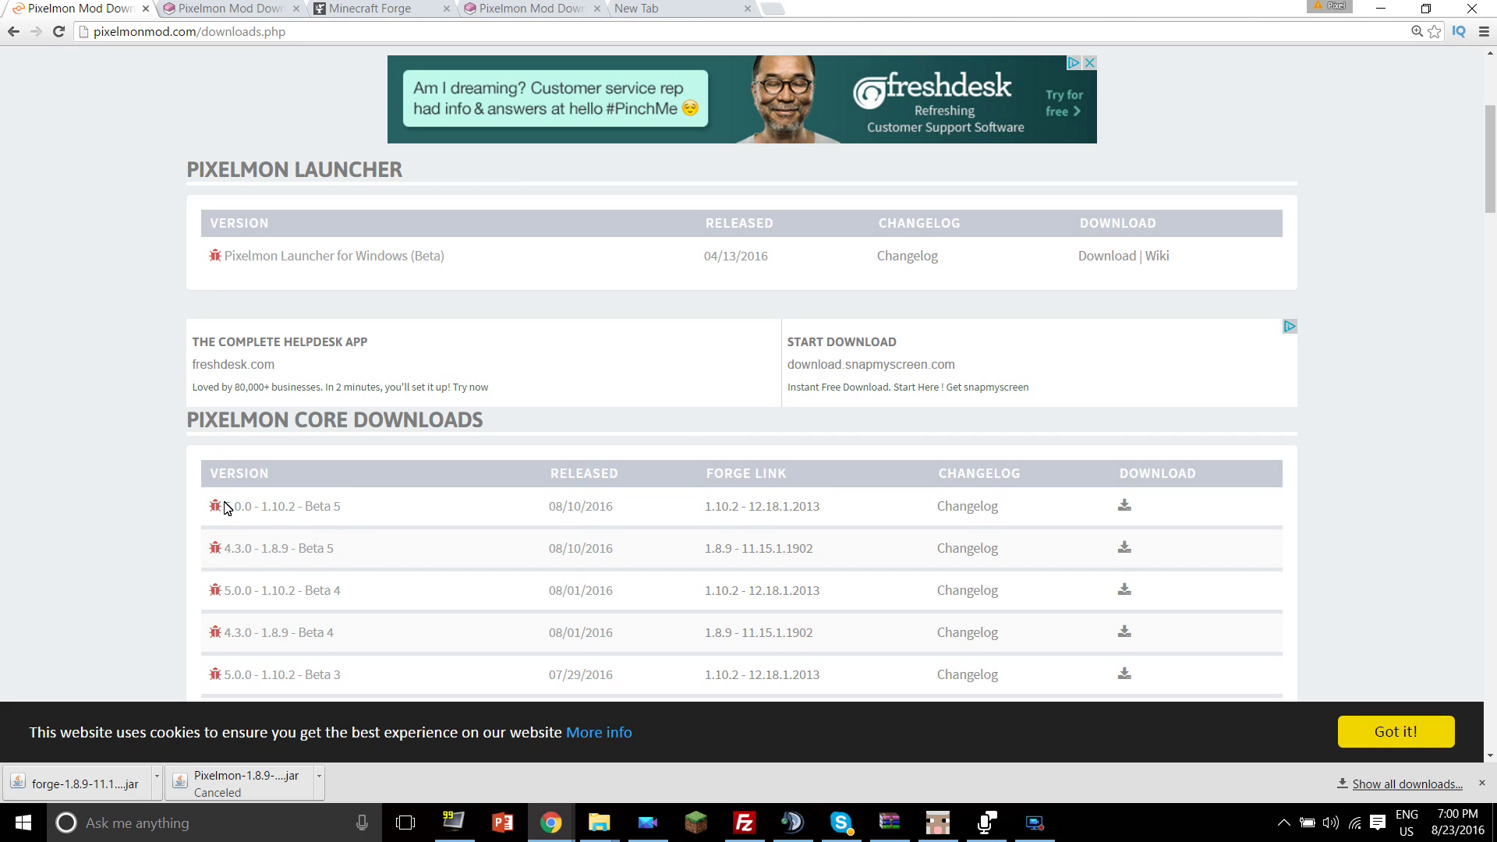
scroll(226, 508, "down", 1)
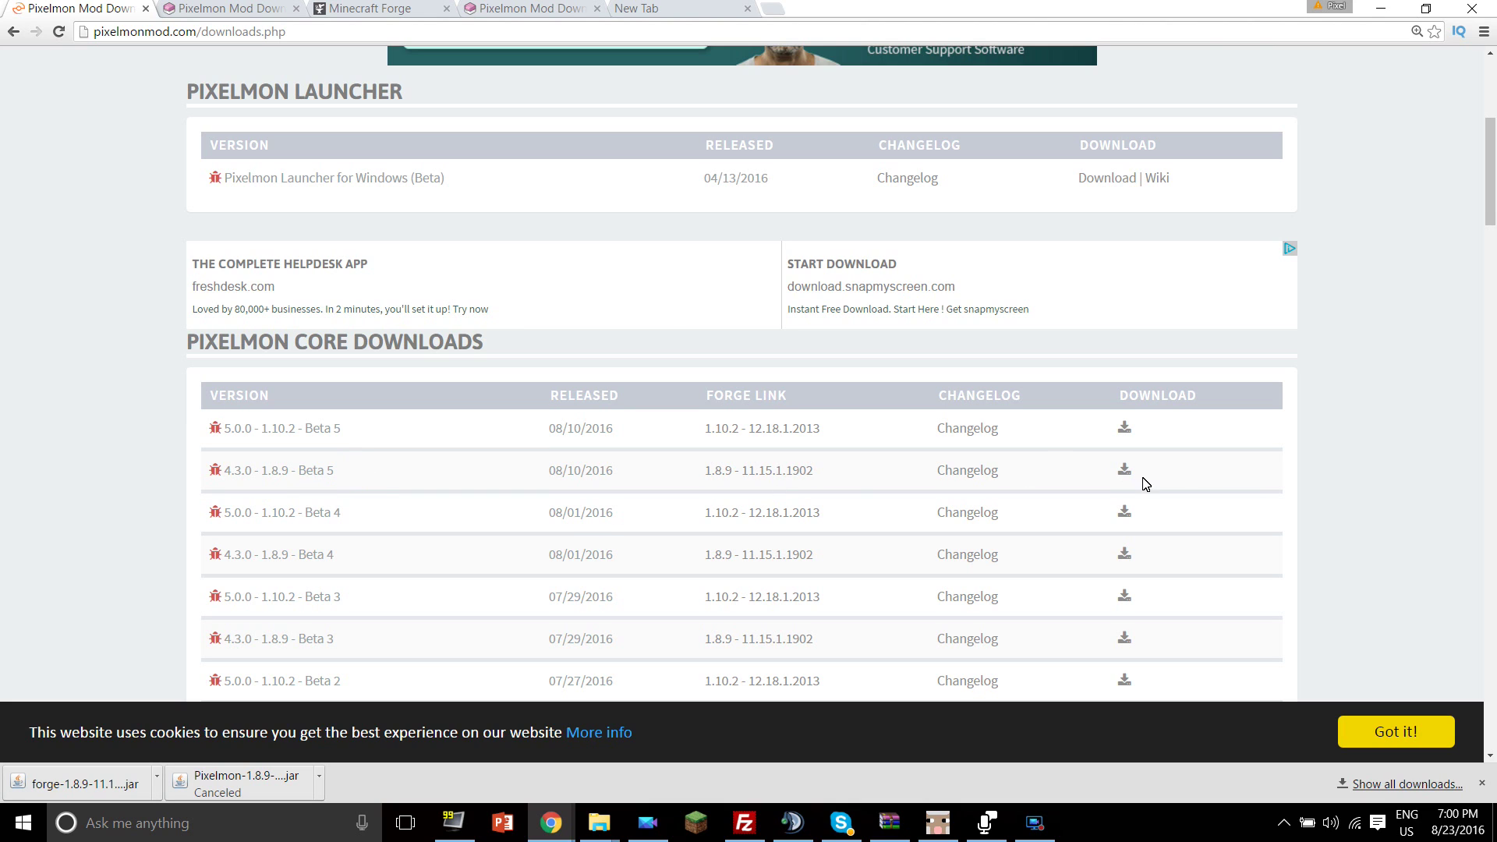
left_click(1123, 472)
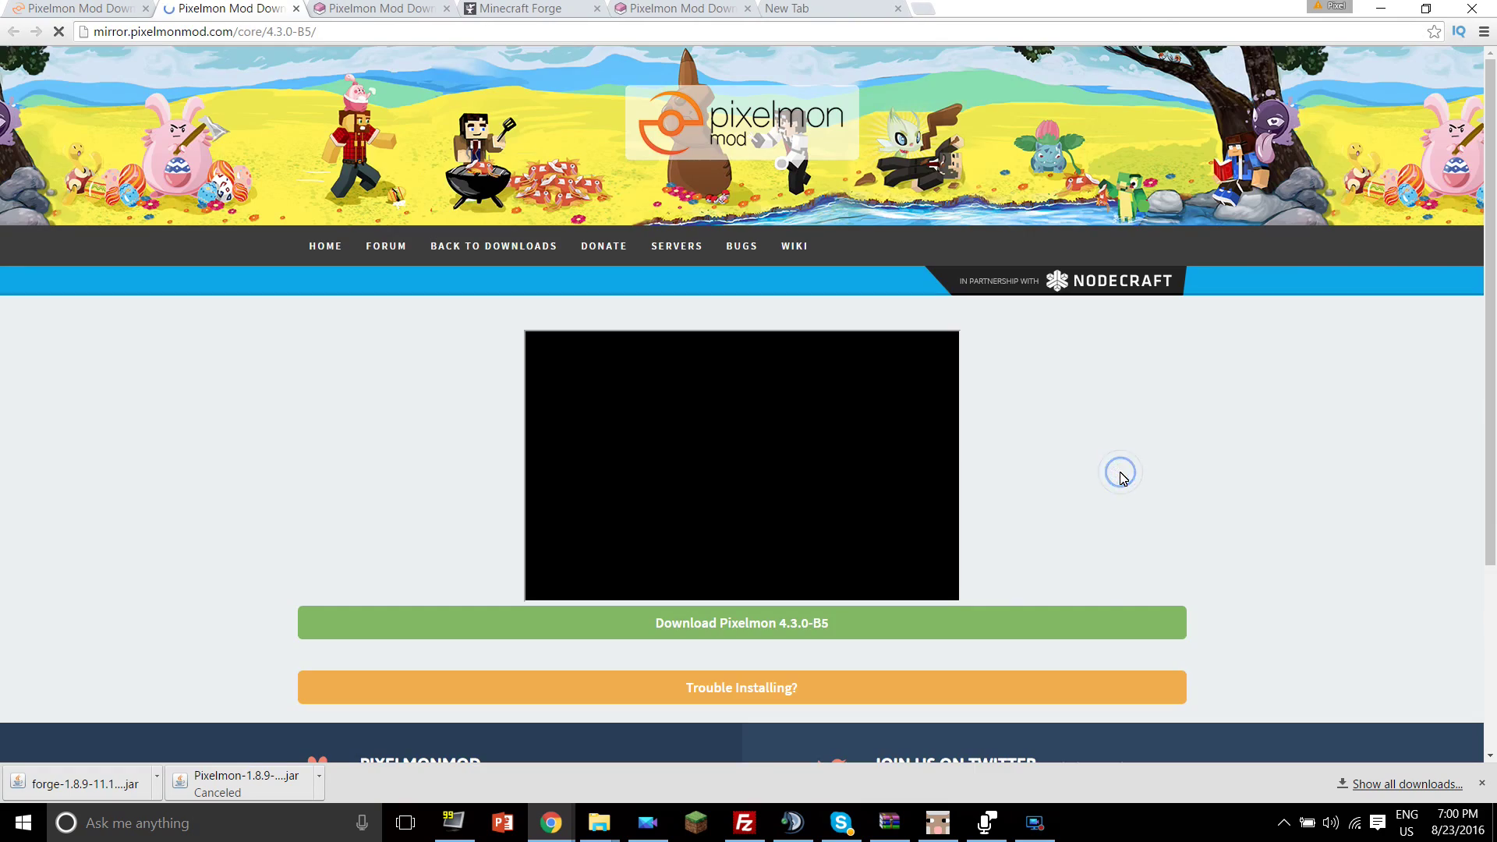
Start the Pixelmon 4.3.0-B5 download and cancel it.
scroll(1012, 530, "down", 2)
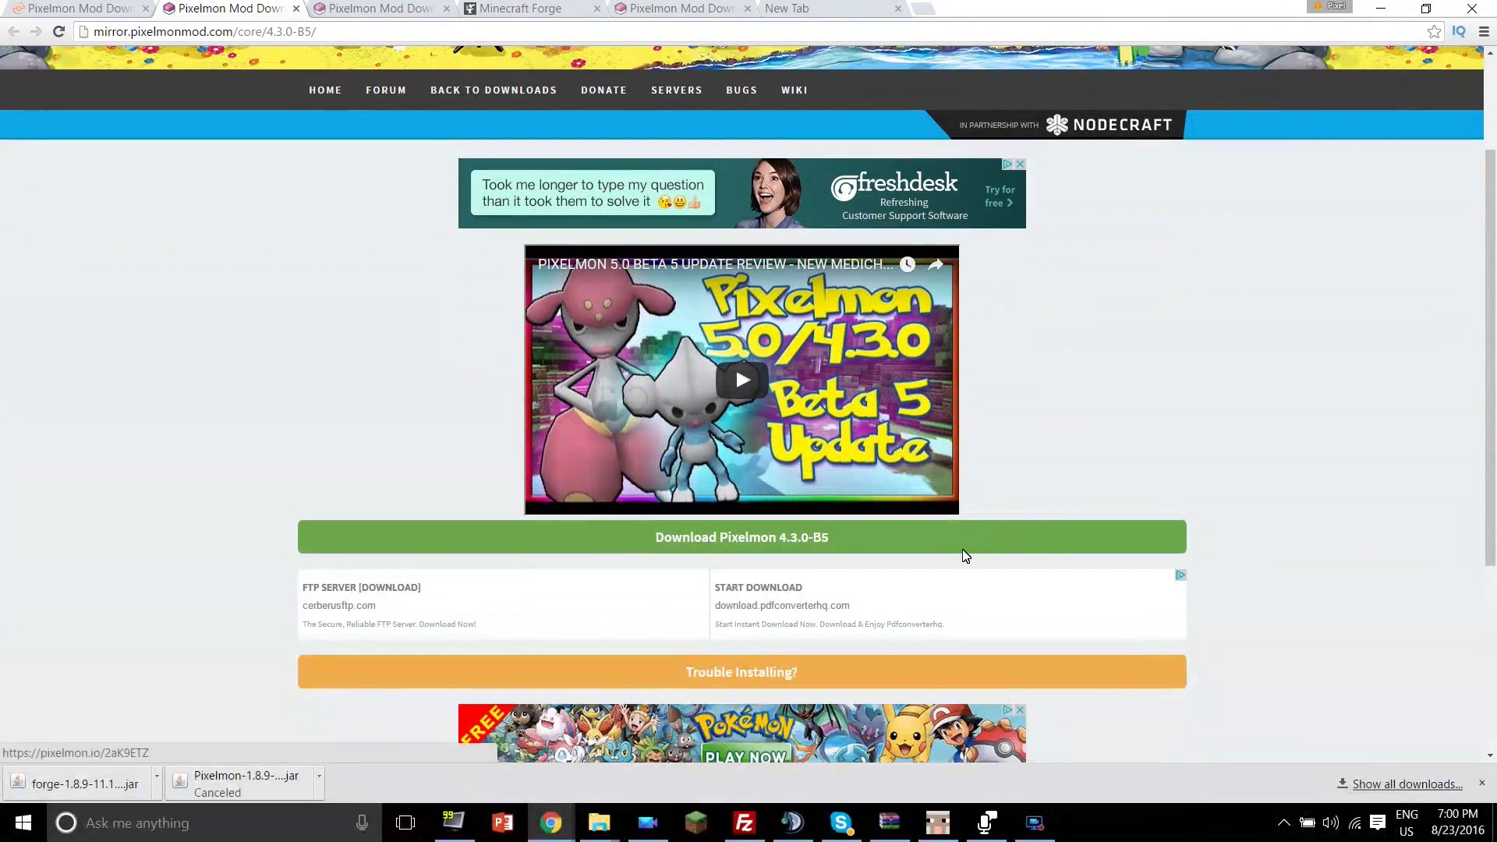
left_click(849, 549)
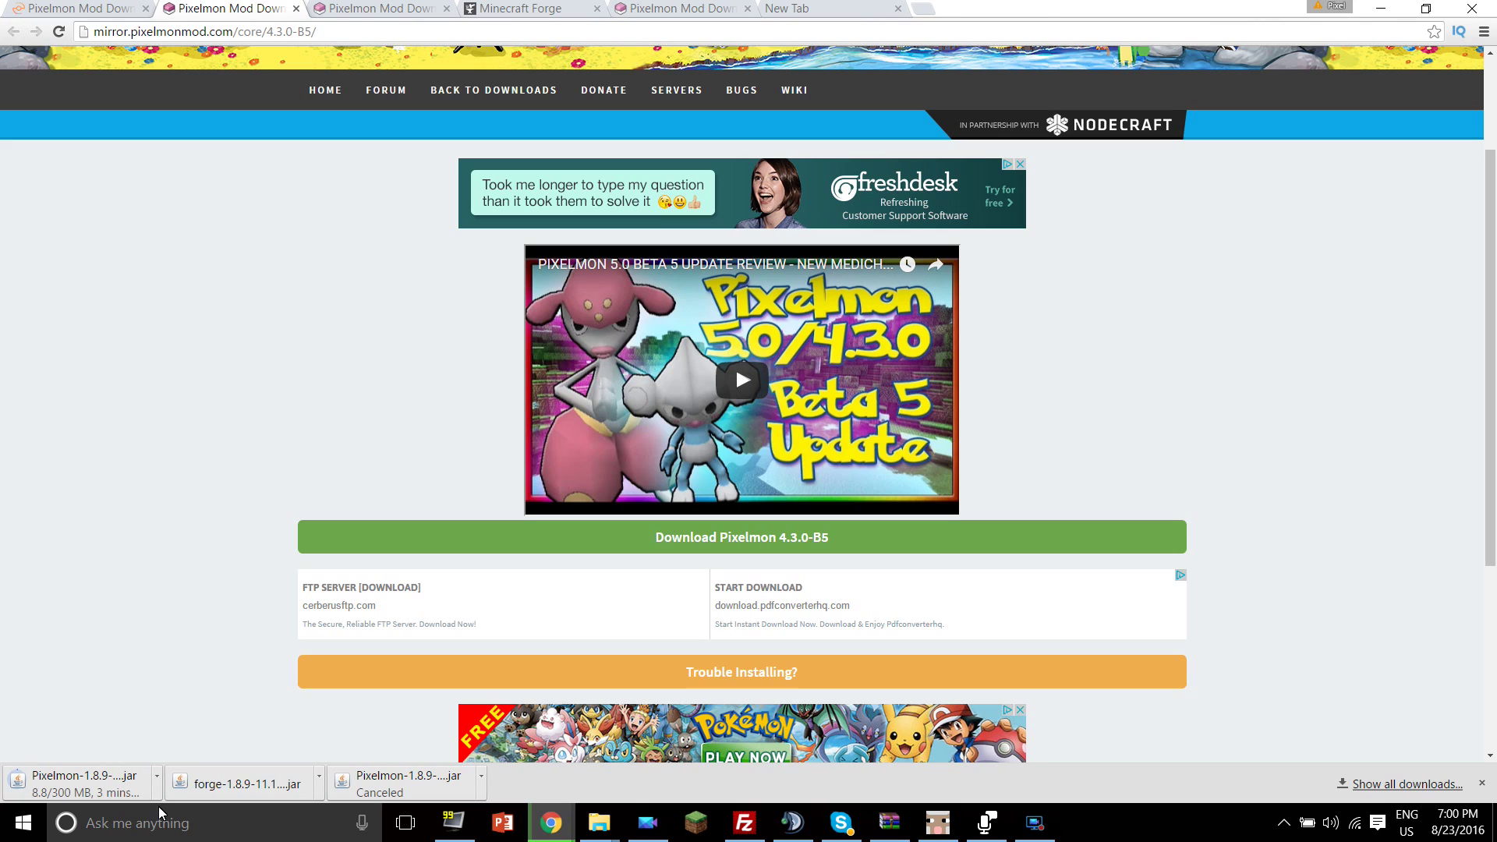
left_click(156, 777)
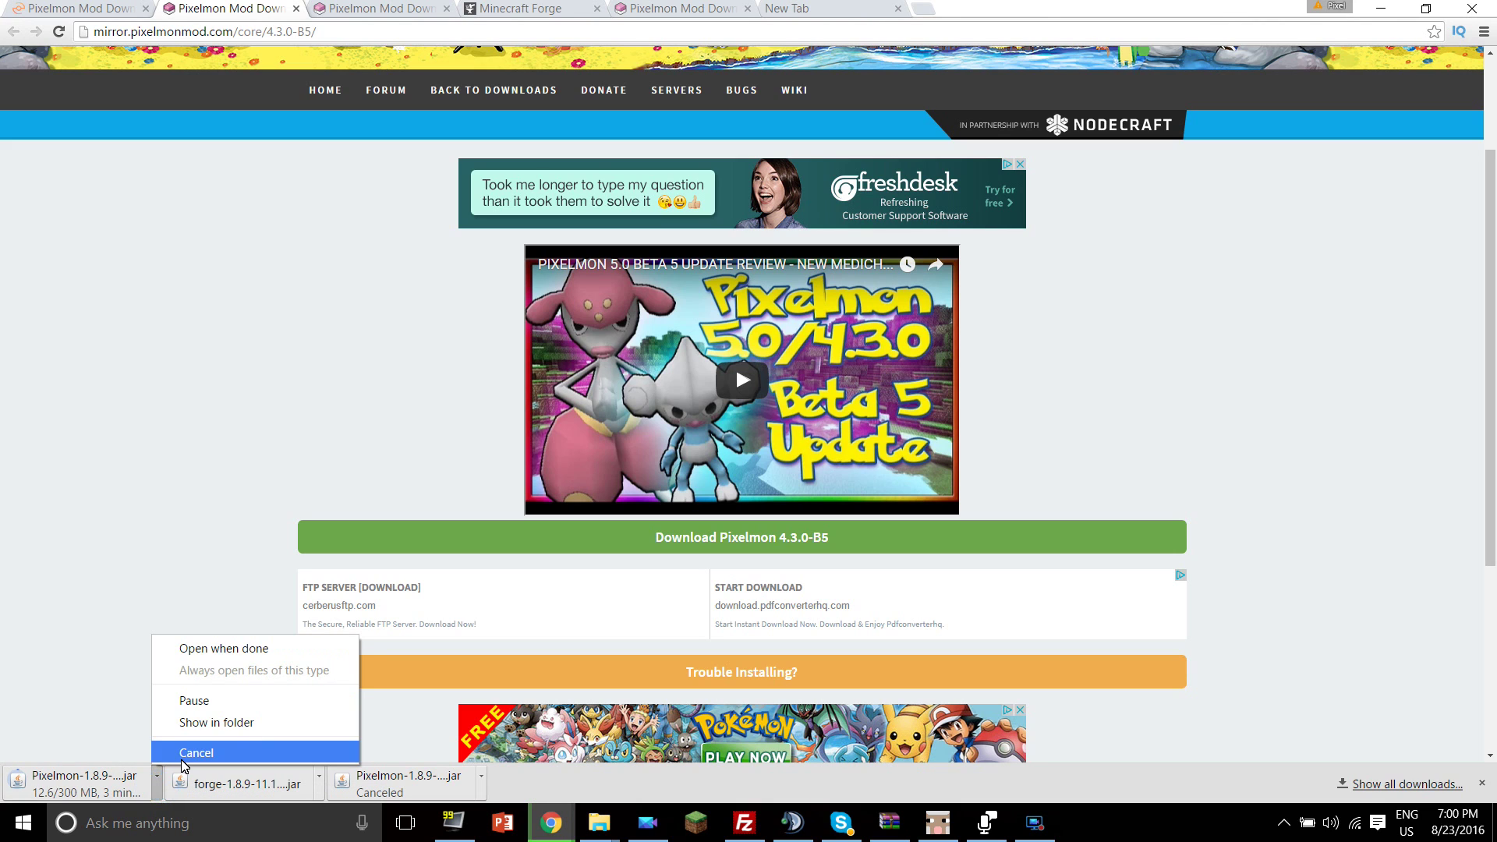
left_click(182, 757)
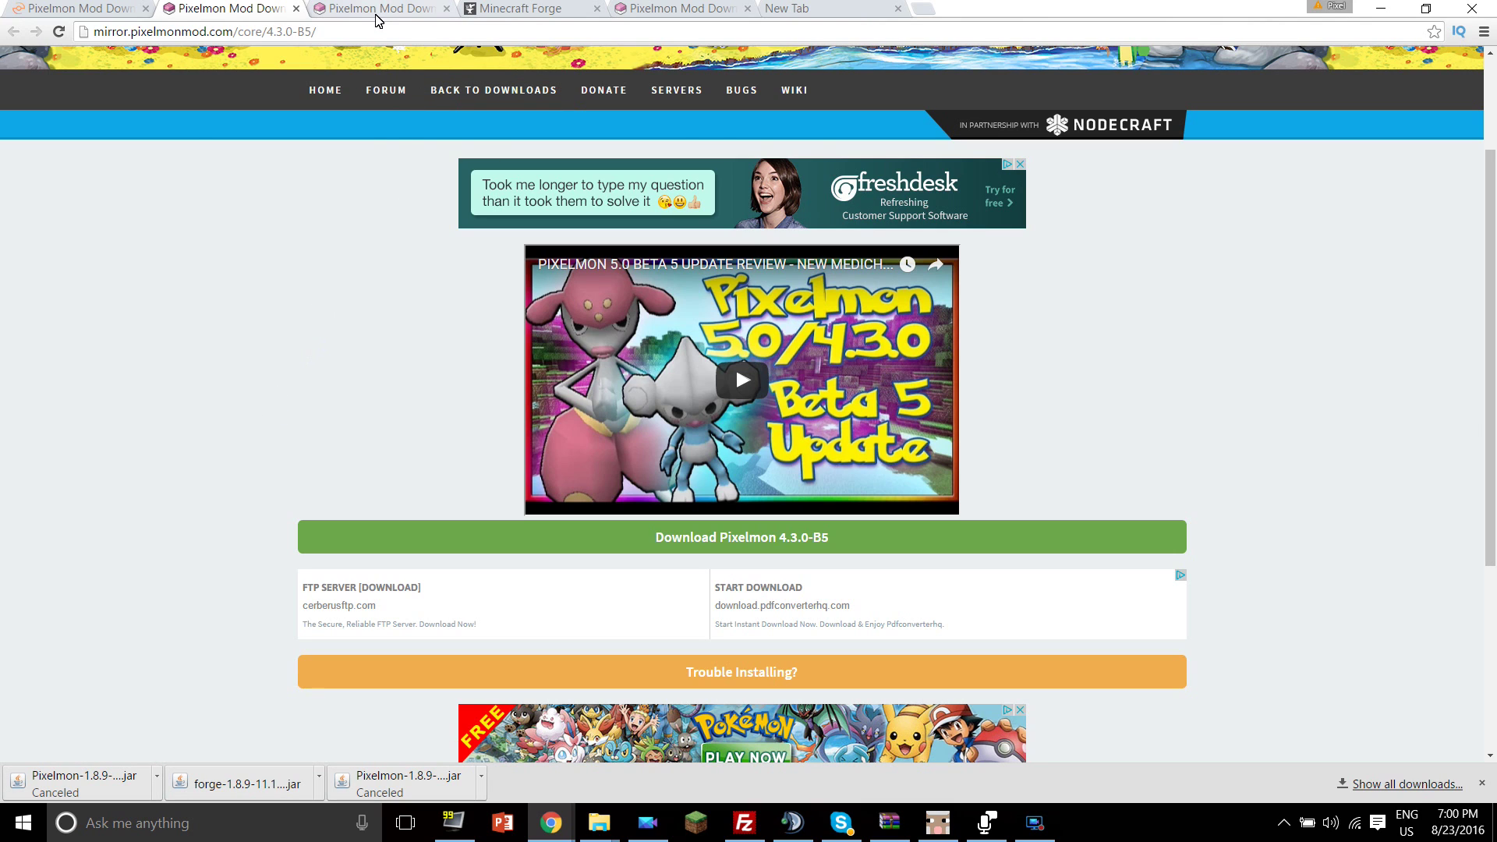
Switch to the Minecraft Forge site and open its downloads page for Minecraft 1.8.9.
left_click(372, 9)
left_click(520, 8)
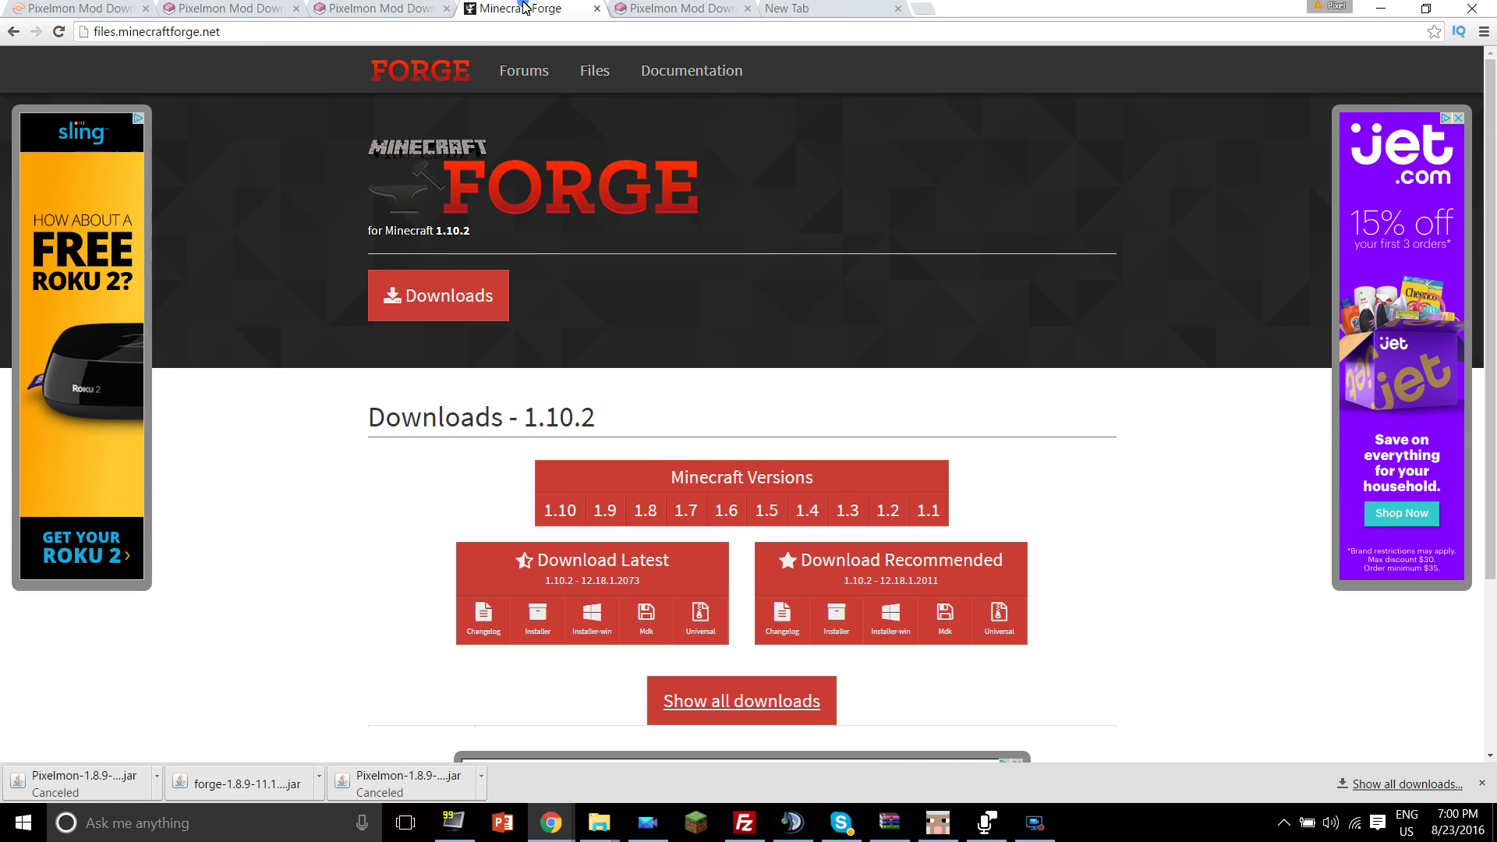
left_click(237, 34)
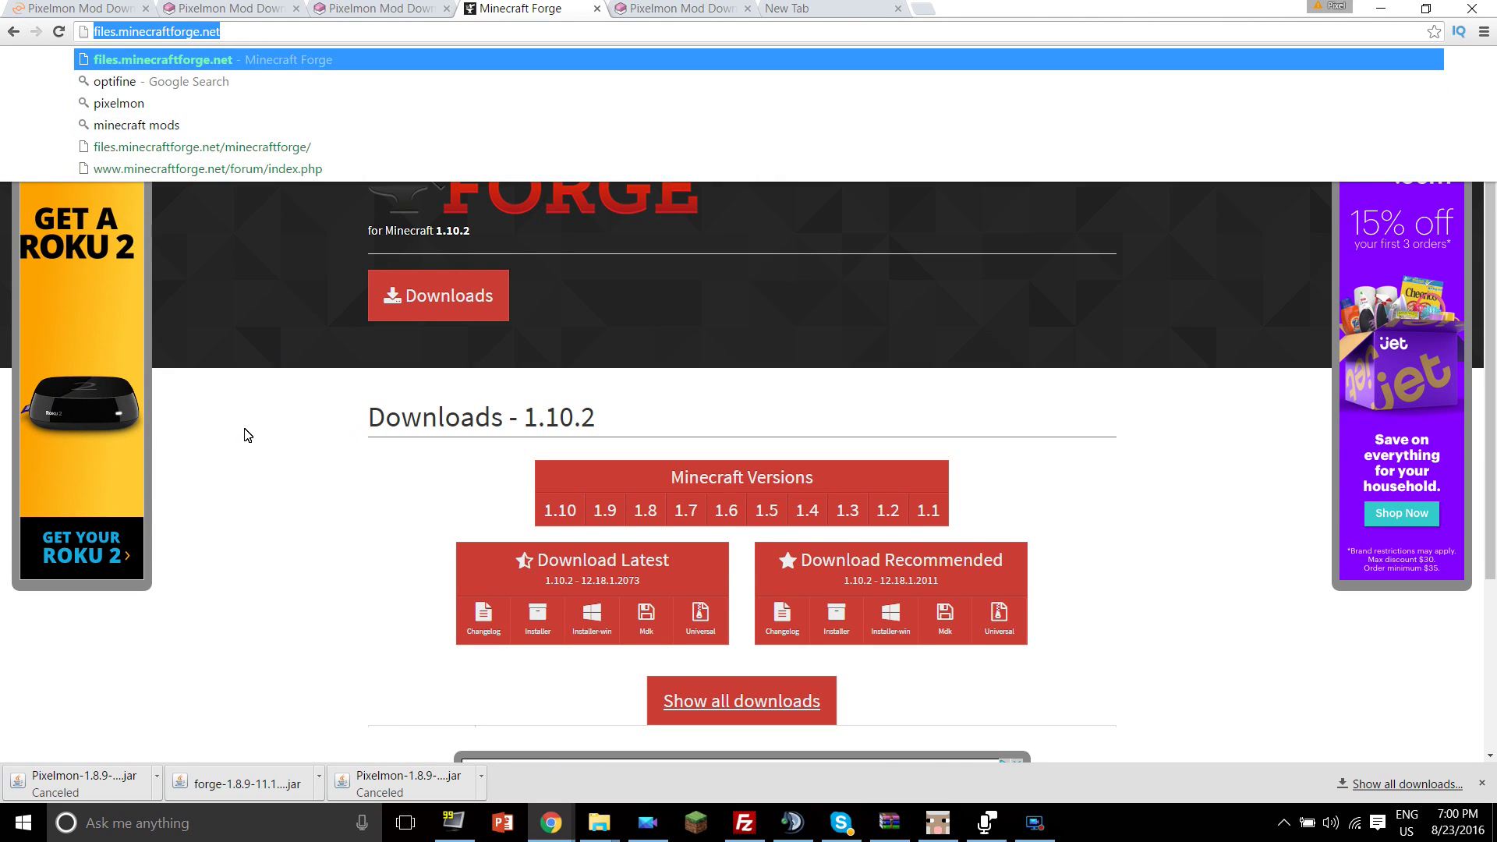
left_click(244, 430)
mouse_move(644, 519)
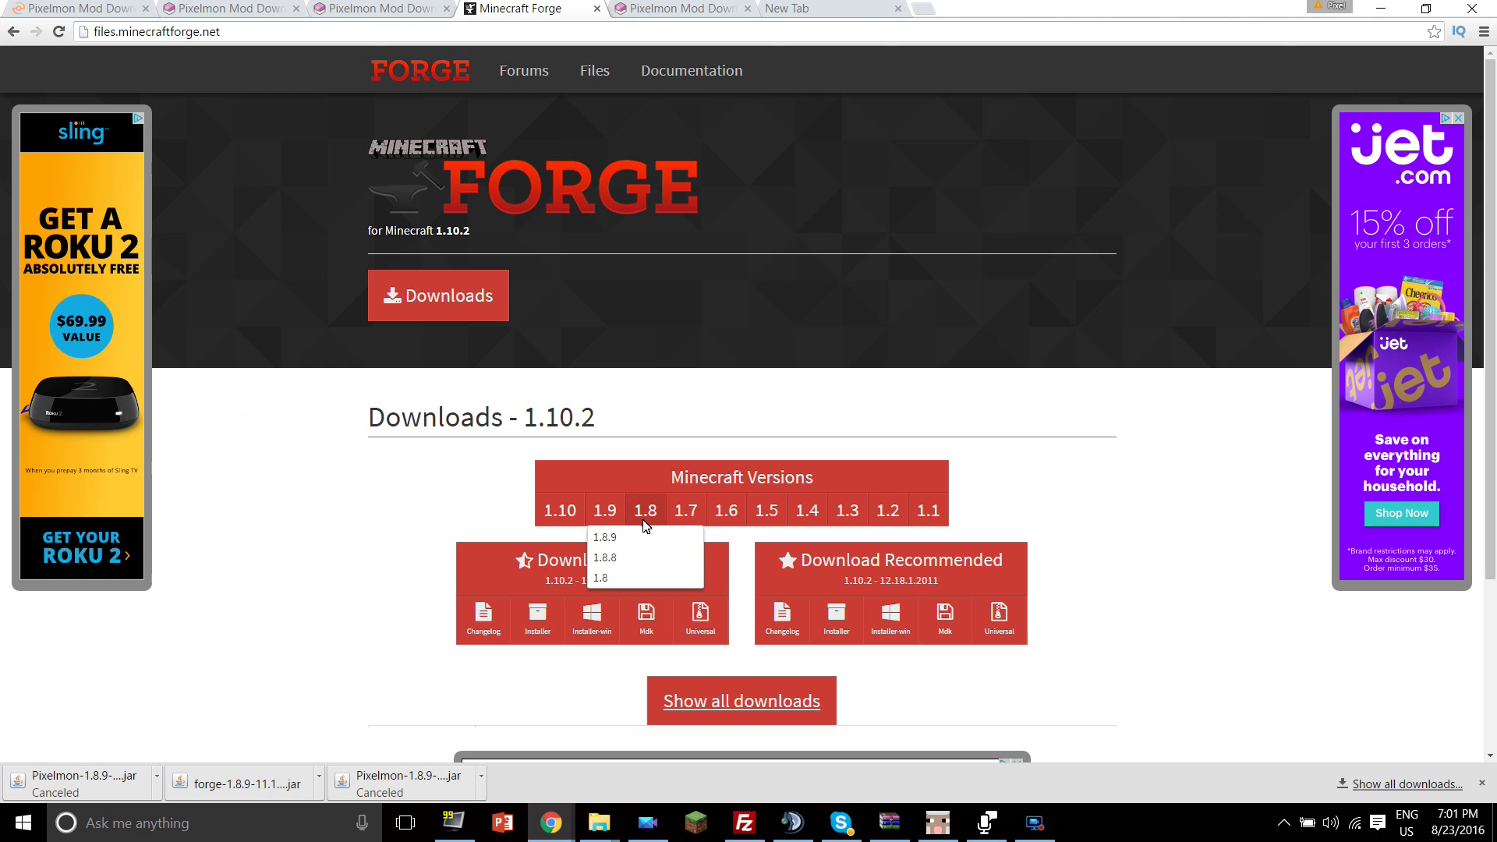
left_click(606, 538)
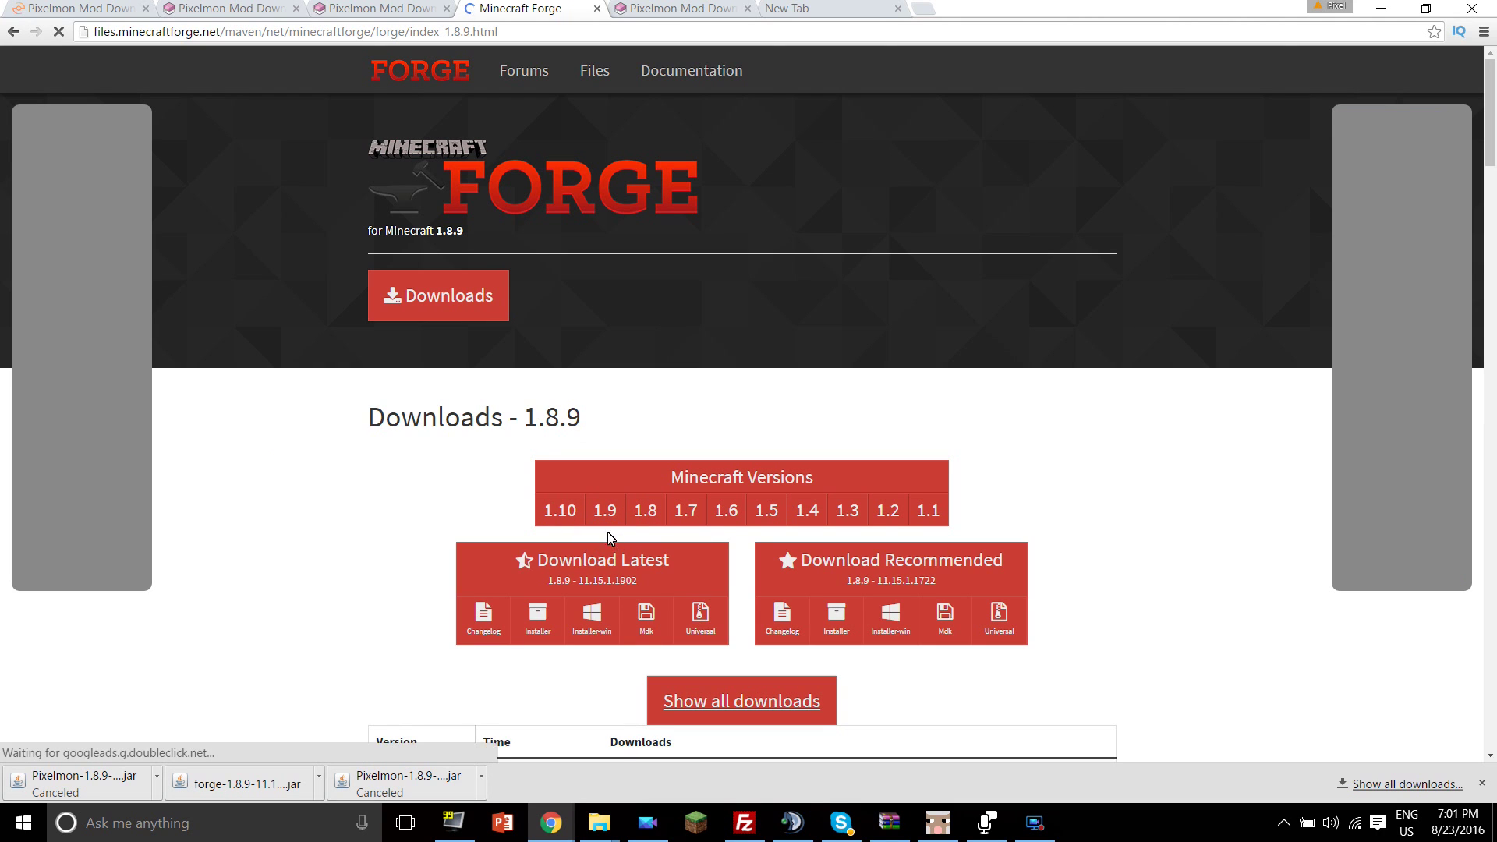
mouse_move(537, 516)
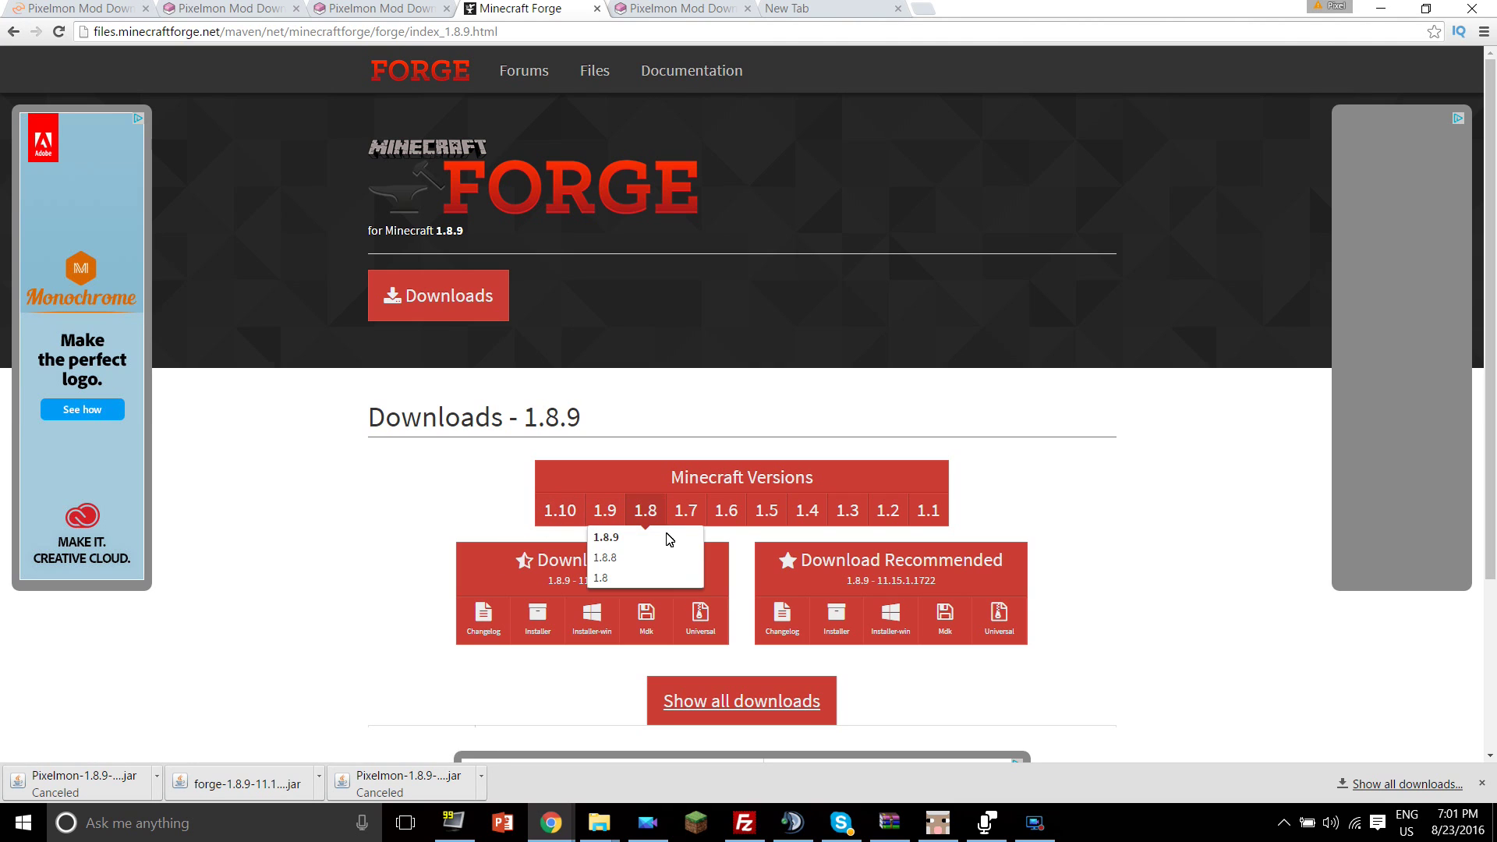
left_click(434, 545)
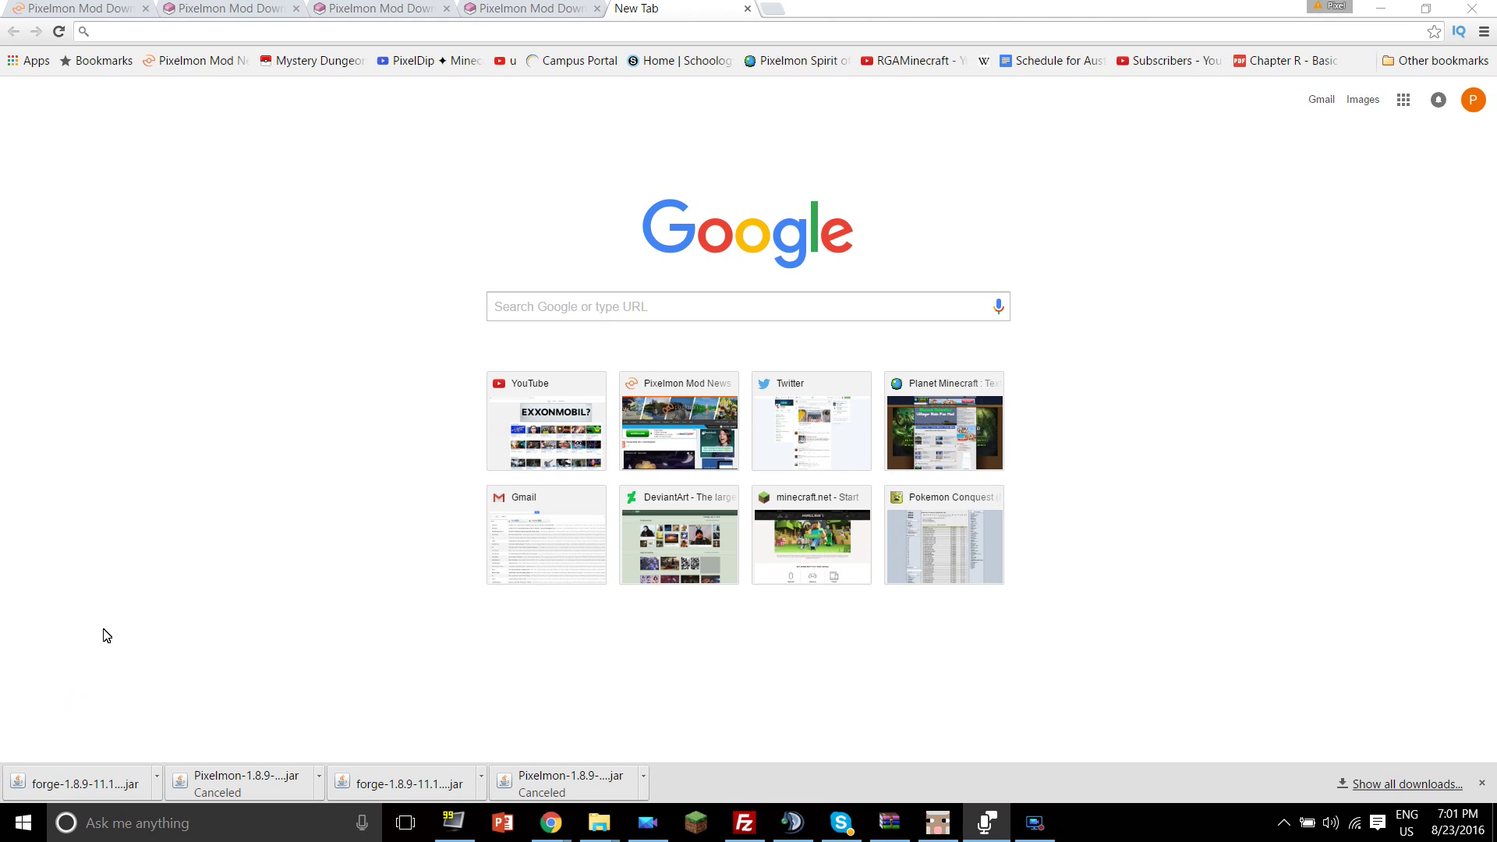
Run the downloaded Forge 1.8.9 installer and install the client profile into the Minecraft launcher.
left_click(84, 789)
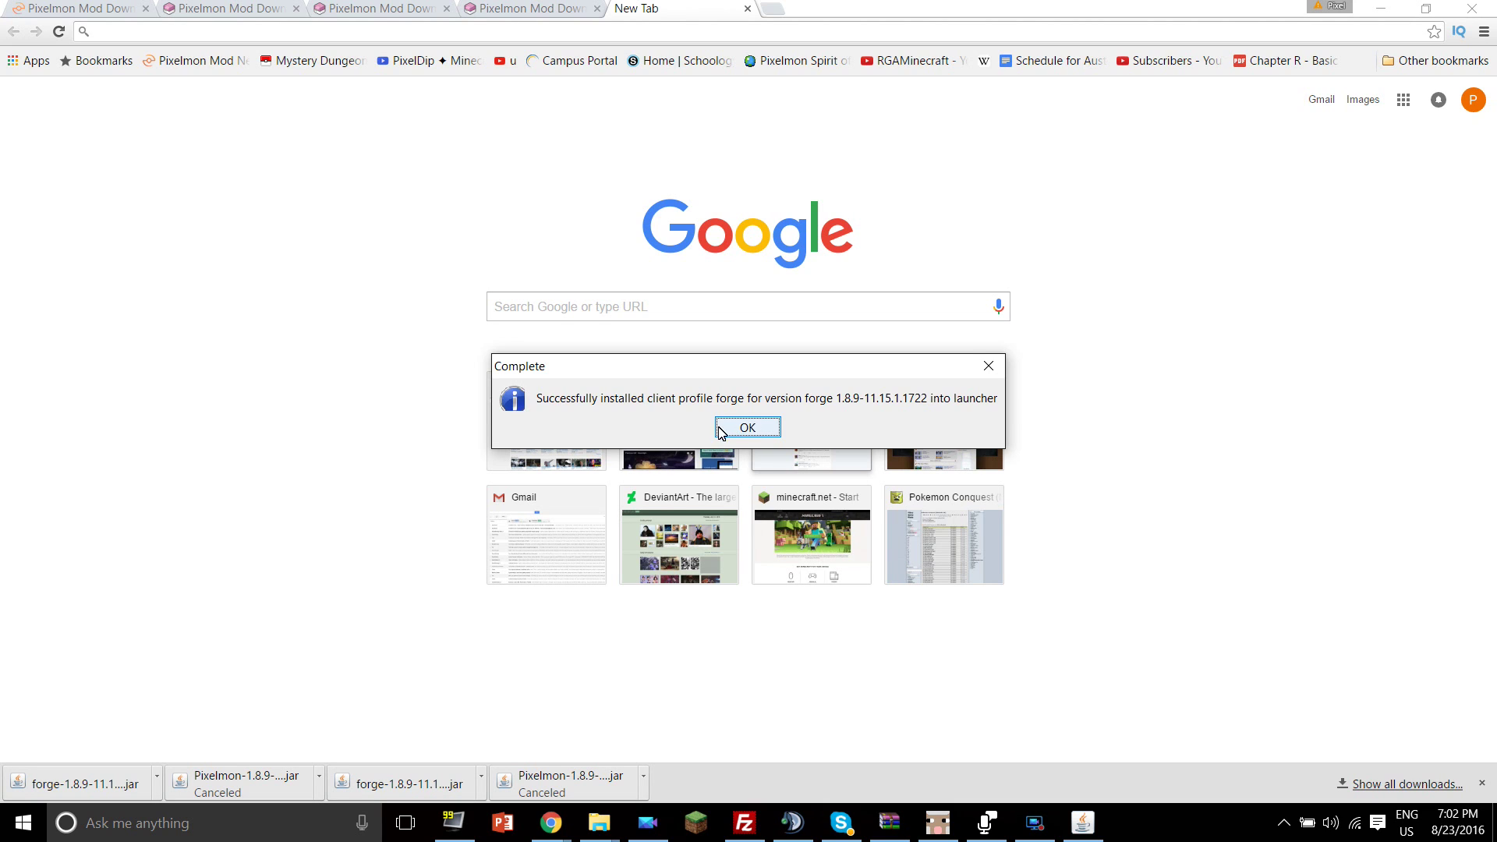
left_click(746, 428)
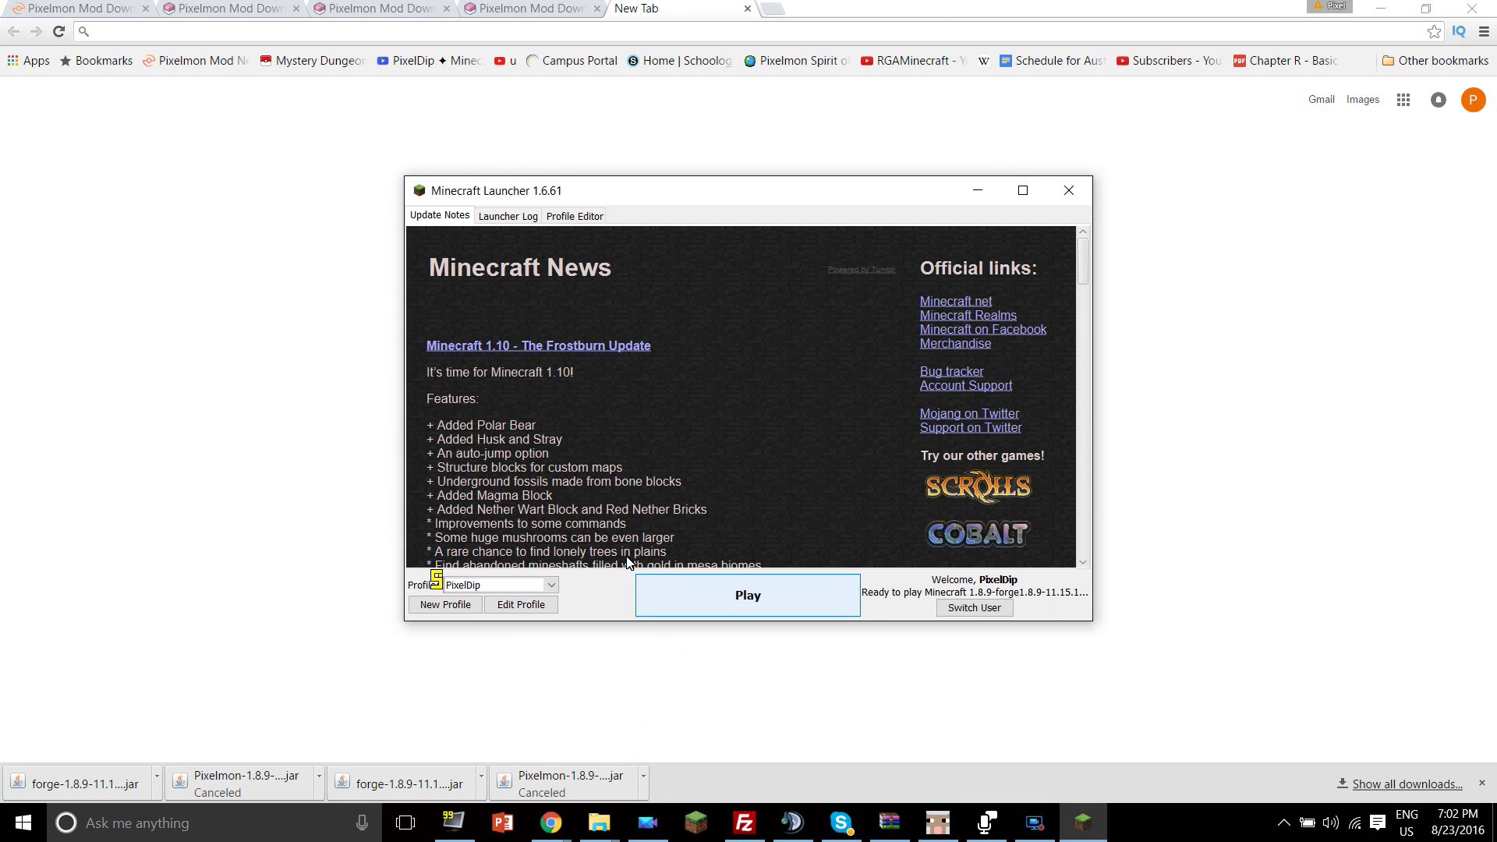
Open the current Minecraft launcher profile for editing and set its version to release 1.7.7.
left_click(512, 607)
left_click(652, 473)
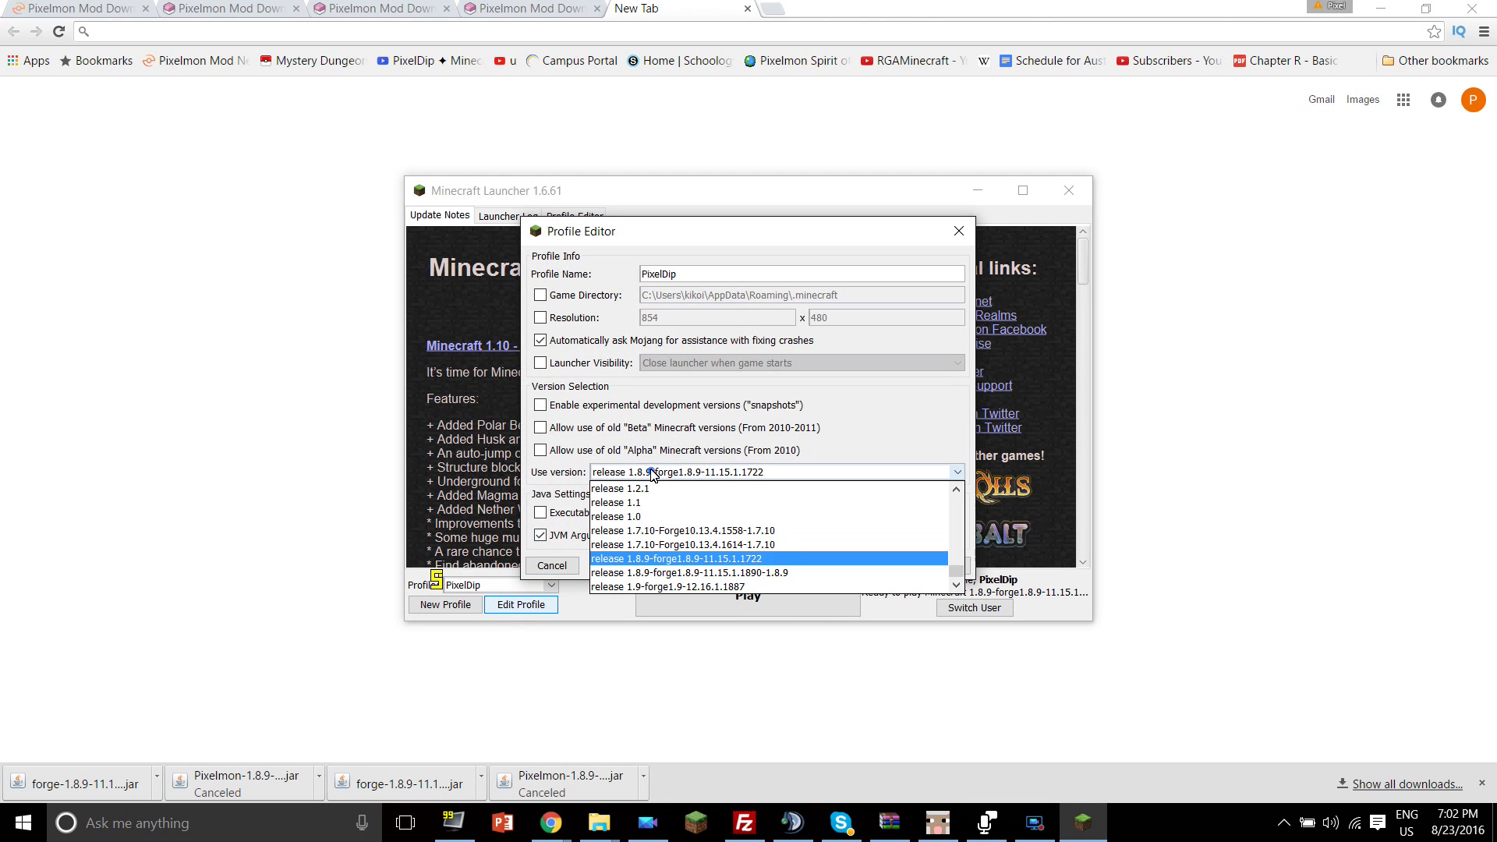
scroll(646, 530, "down", 5)
scroll(648, 534, "up", 1)
left_click(652, 521)
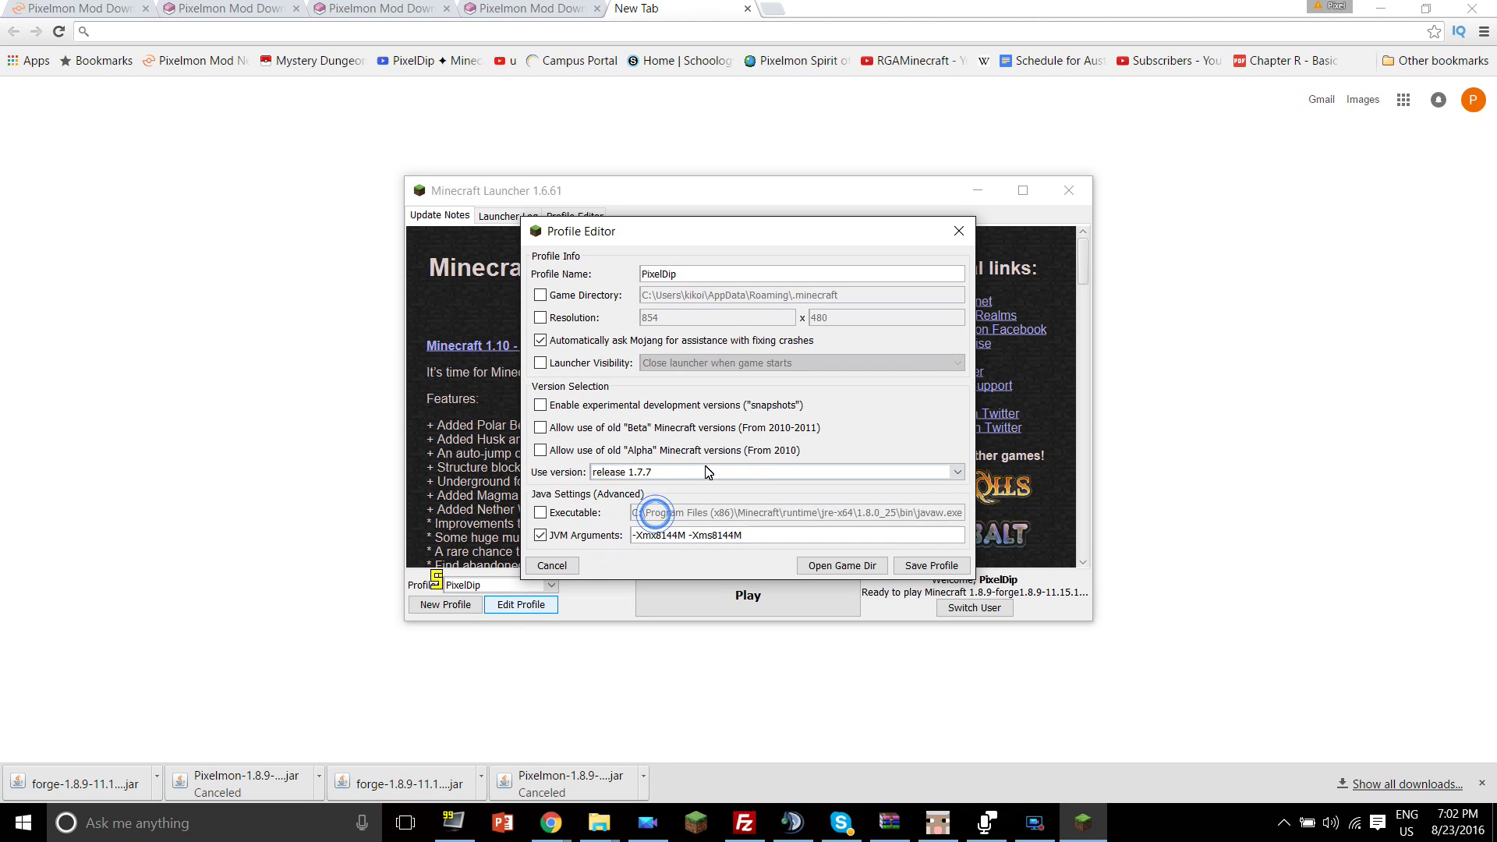
Set the launcher profile's version to release 1.8.9-forge1.8.9-11.15.1.1722 and save the profile.
left_click(666, 474)
scroll(670, 539, "down", 3)
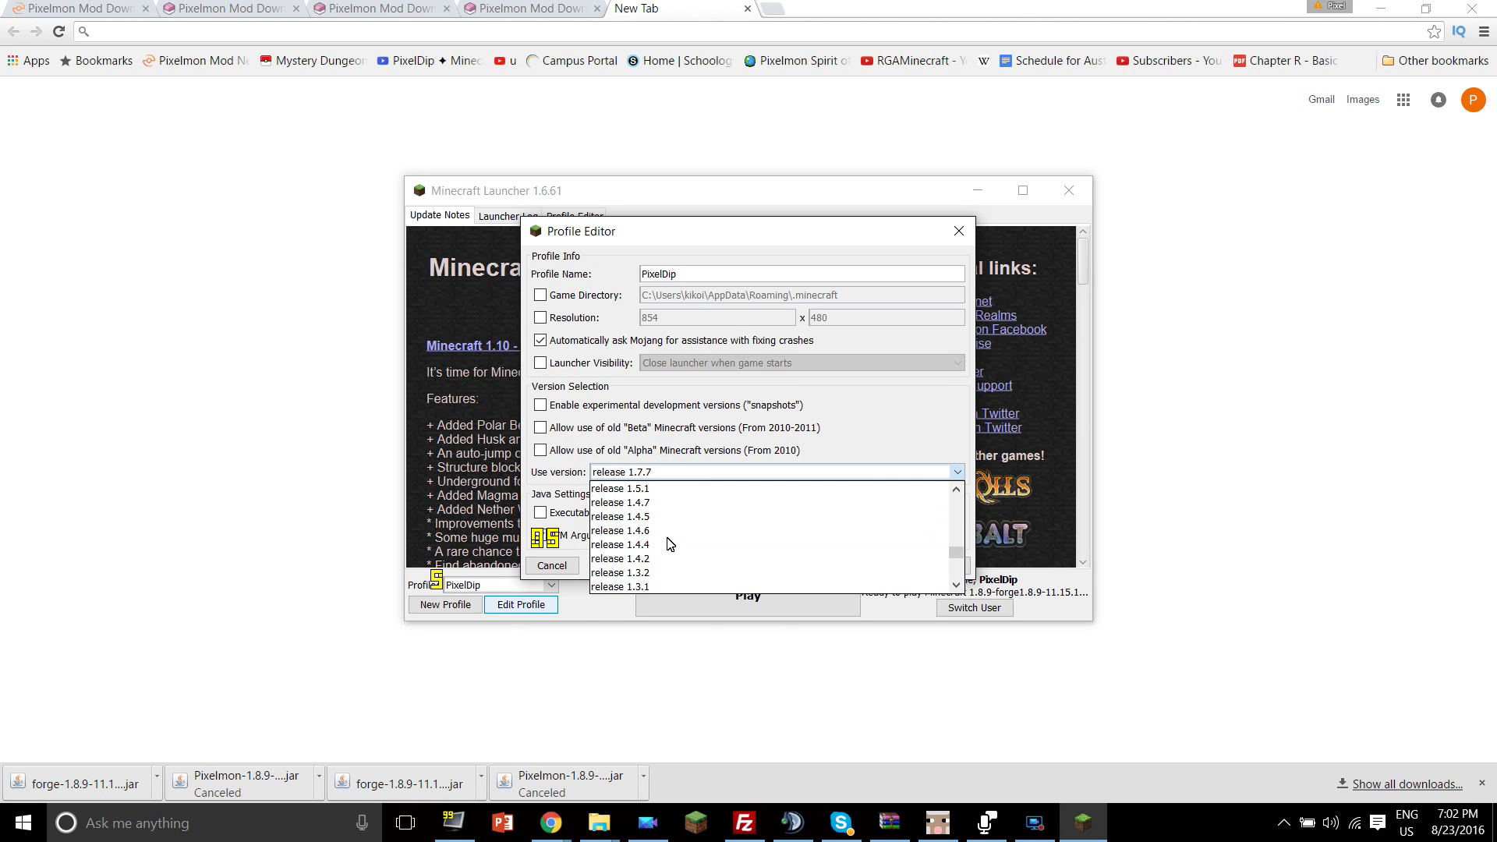
scroll(670, 544, "down", 4)
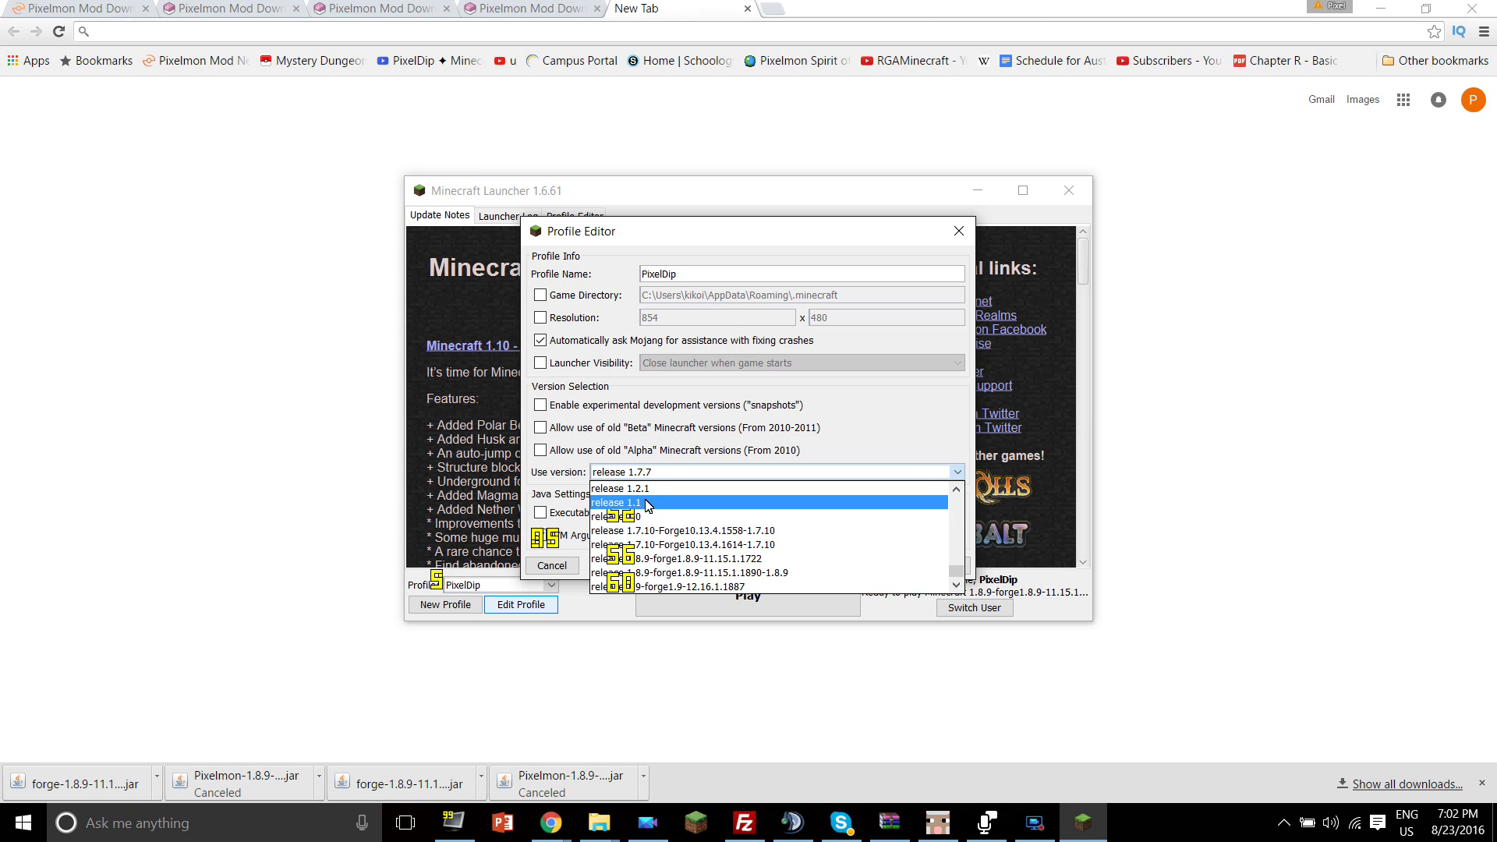
left_click(670, 560)
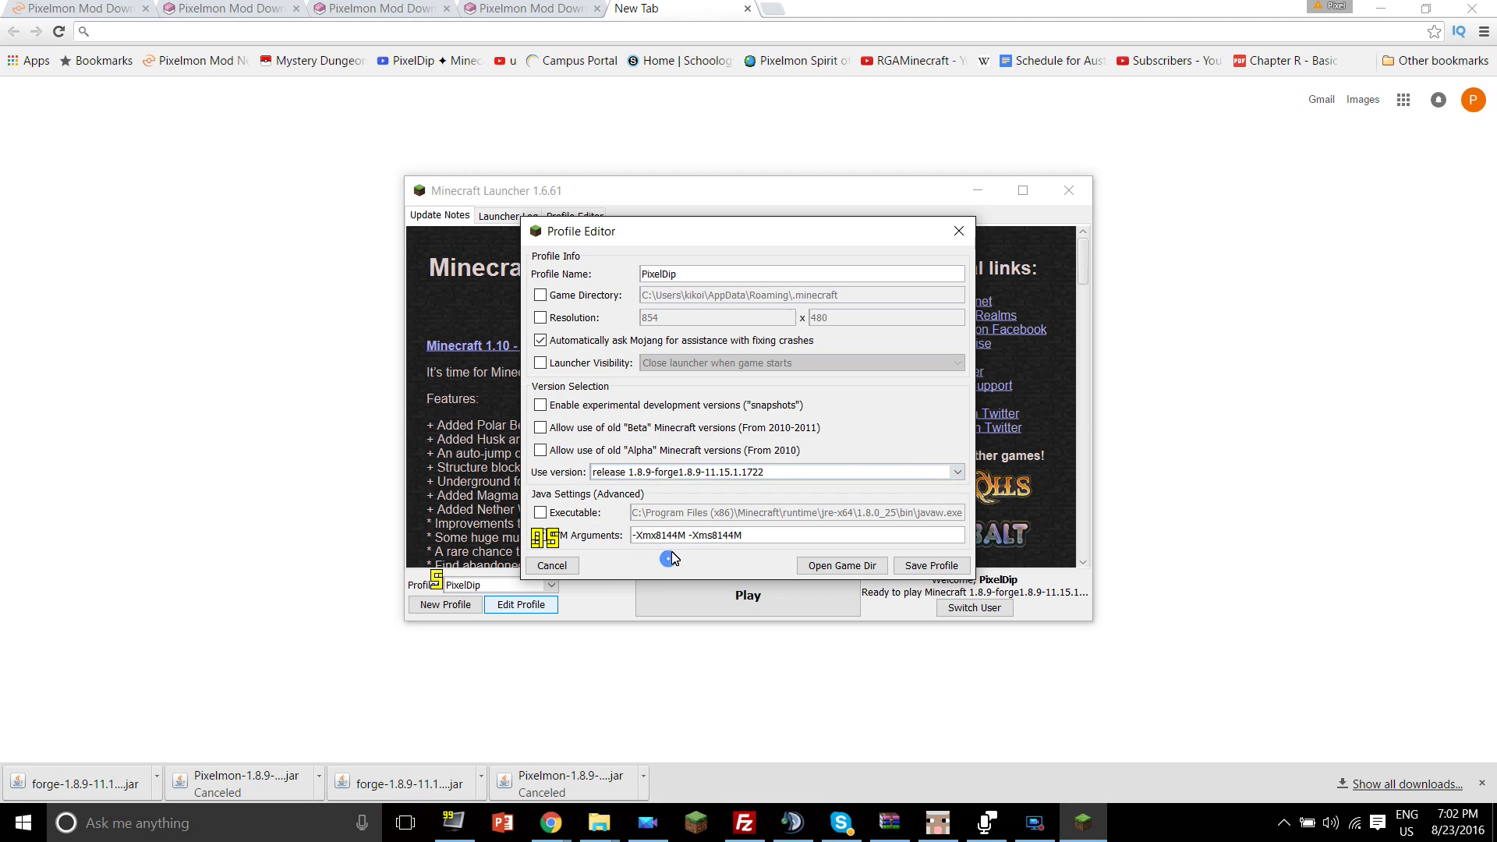
left_click(763, 474)
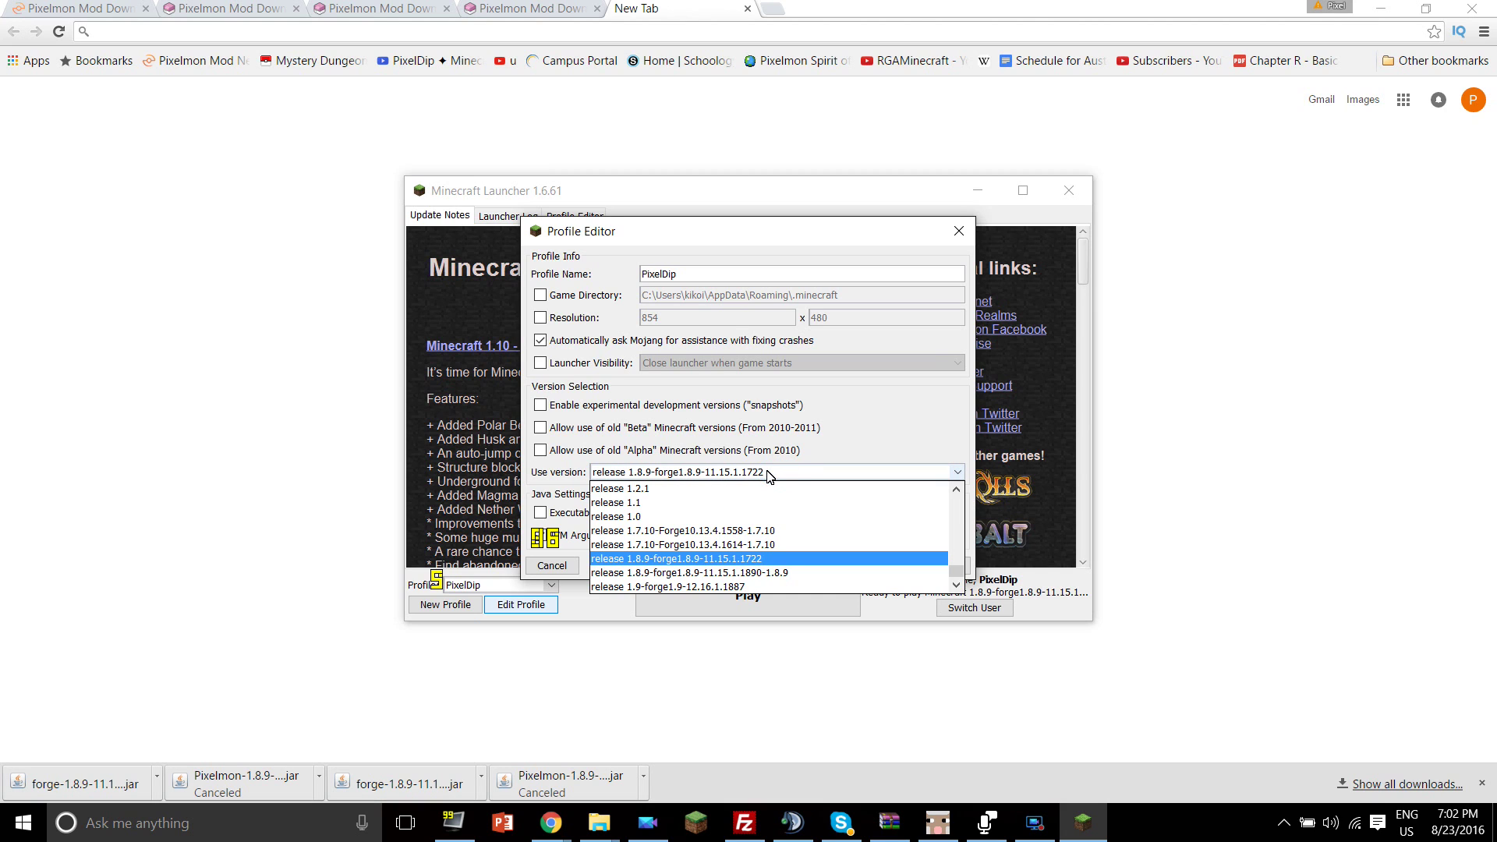
left_click(768, 473)
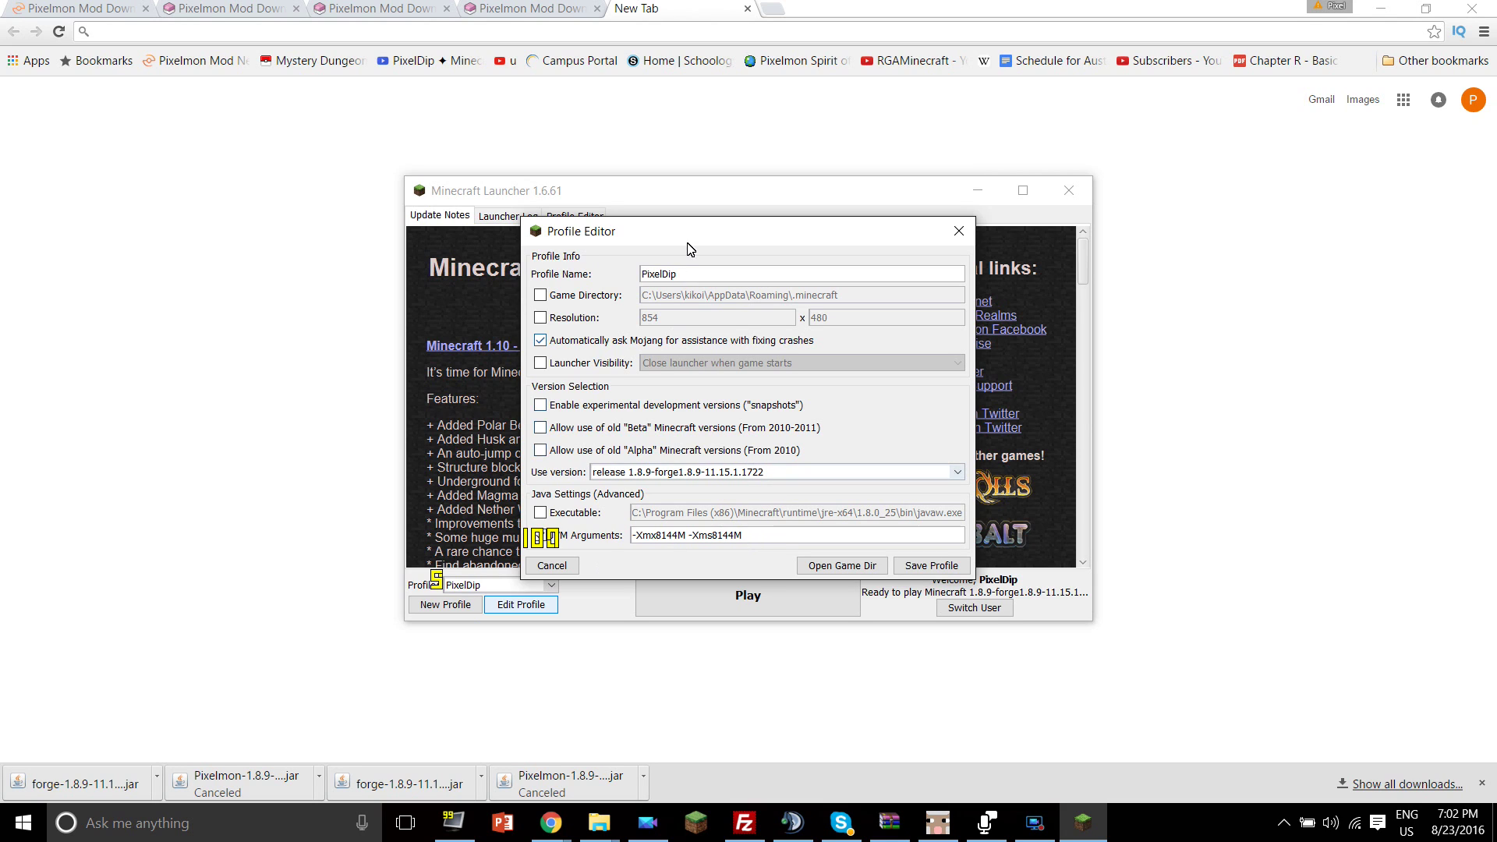
left_click_drag(711, 239, 786, 250)
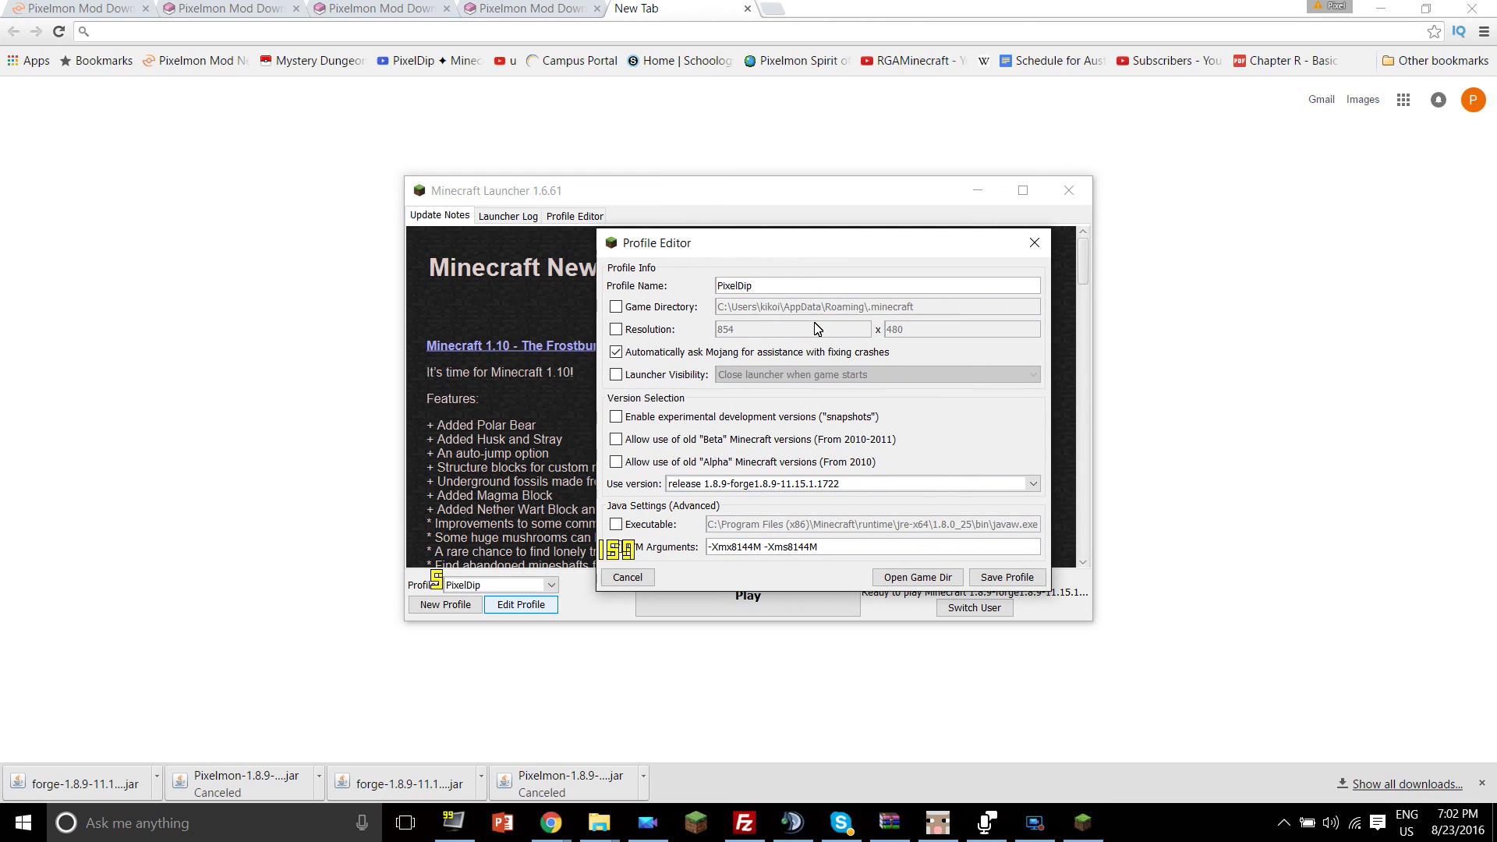
left_click(1003, 578)
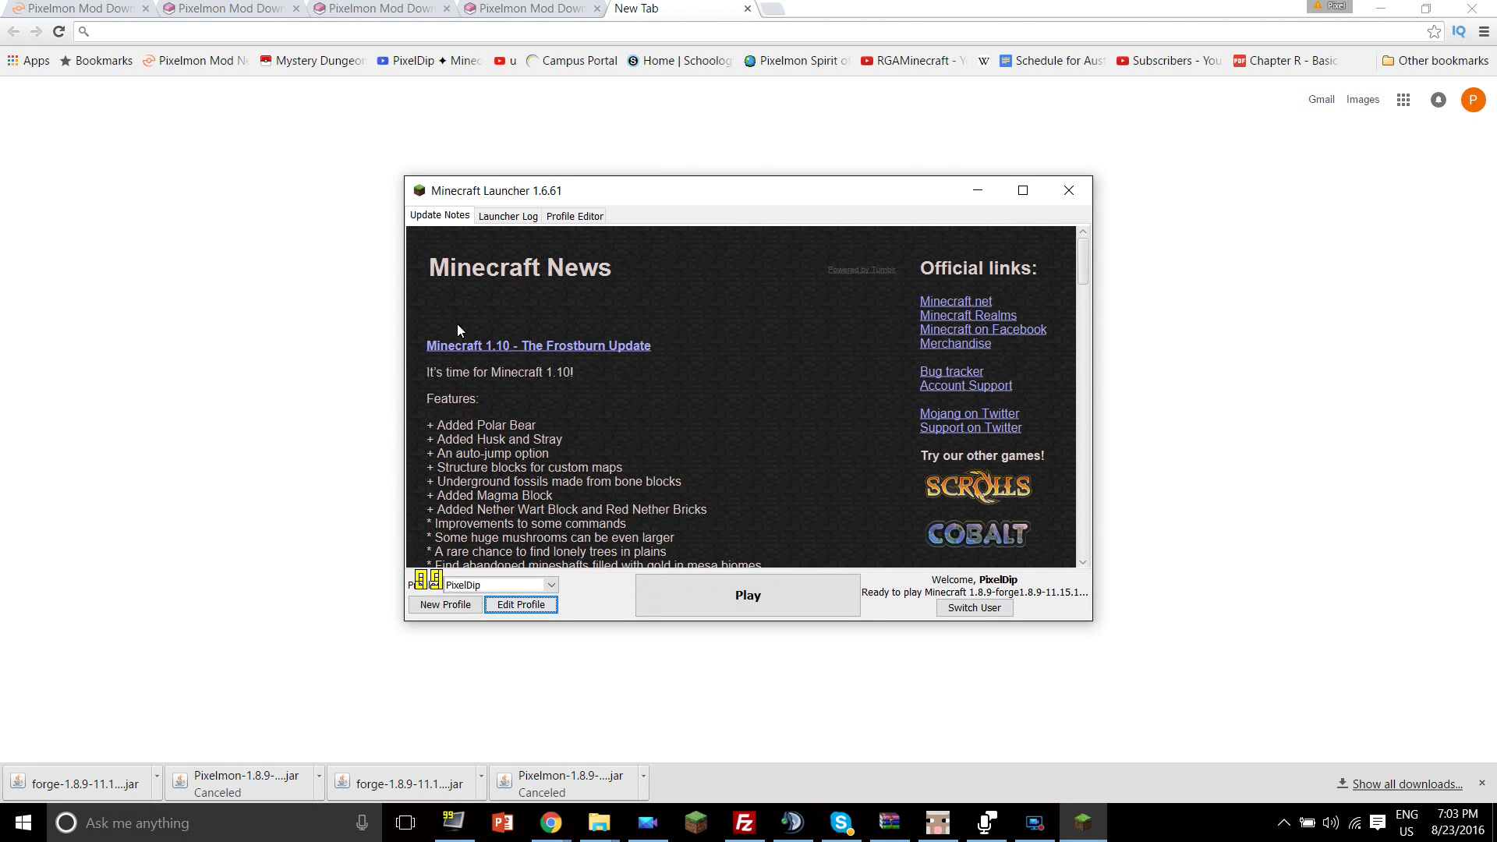
Open the profile's game directory and delete the Pixelmon-1.8.9-4.3.0-beta5-universal file from its mods folder.
left_click(520, 605)
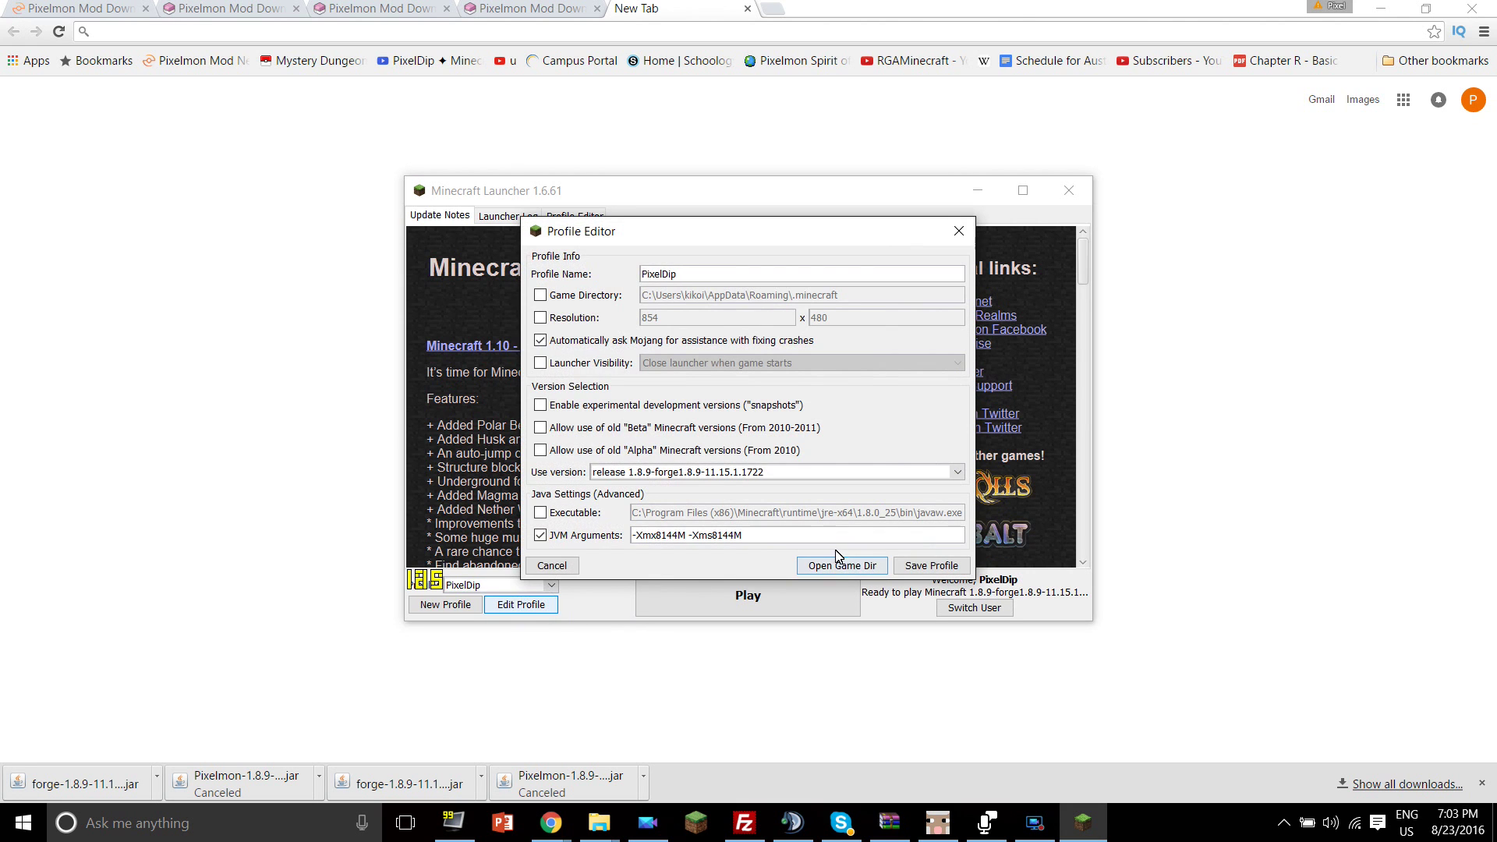
left_click(844, 564)
scroll(624, 499, "down", 2)
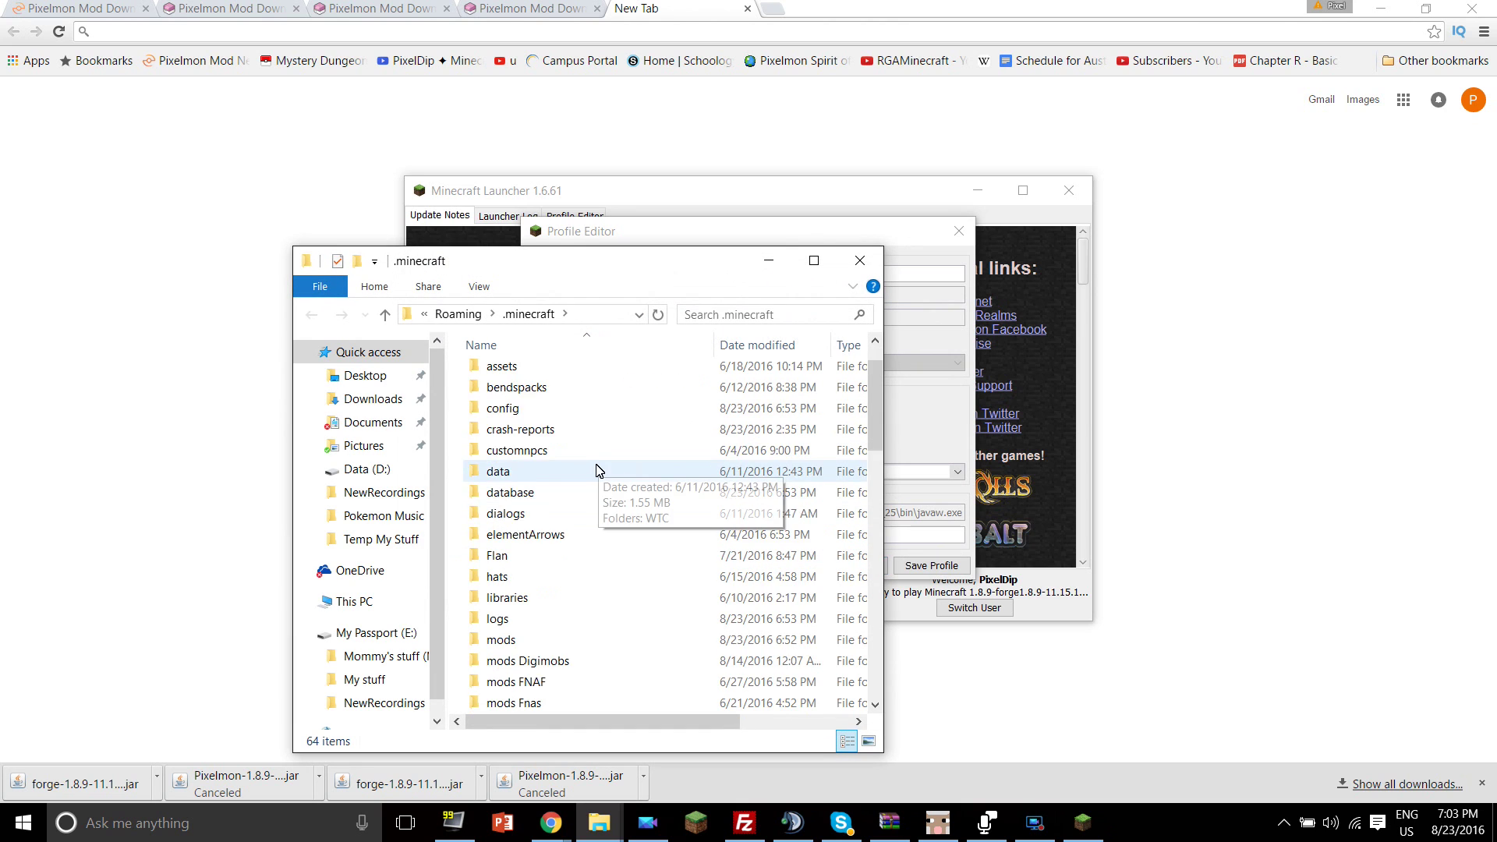
double_click(521, 576)
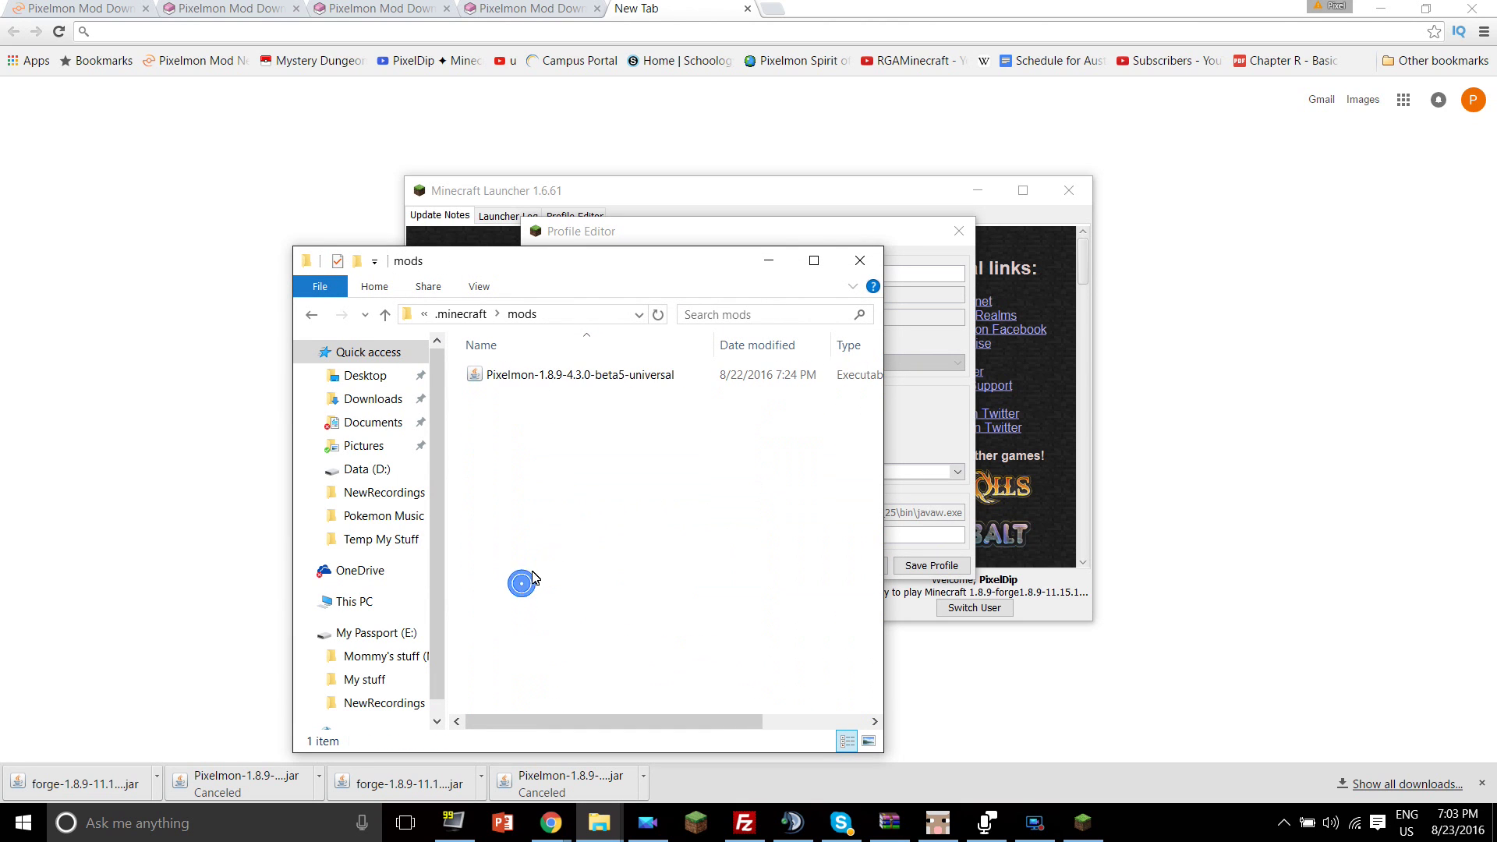
left_click(574, 375)
key("Delete")
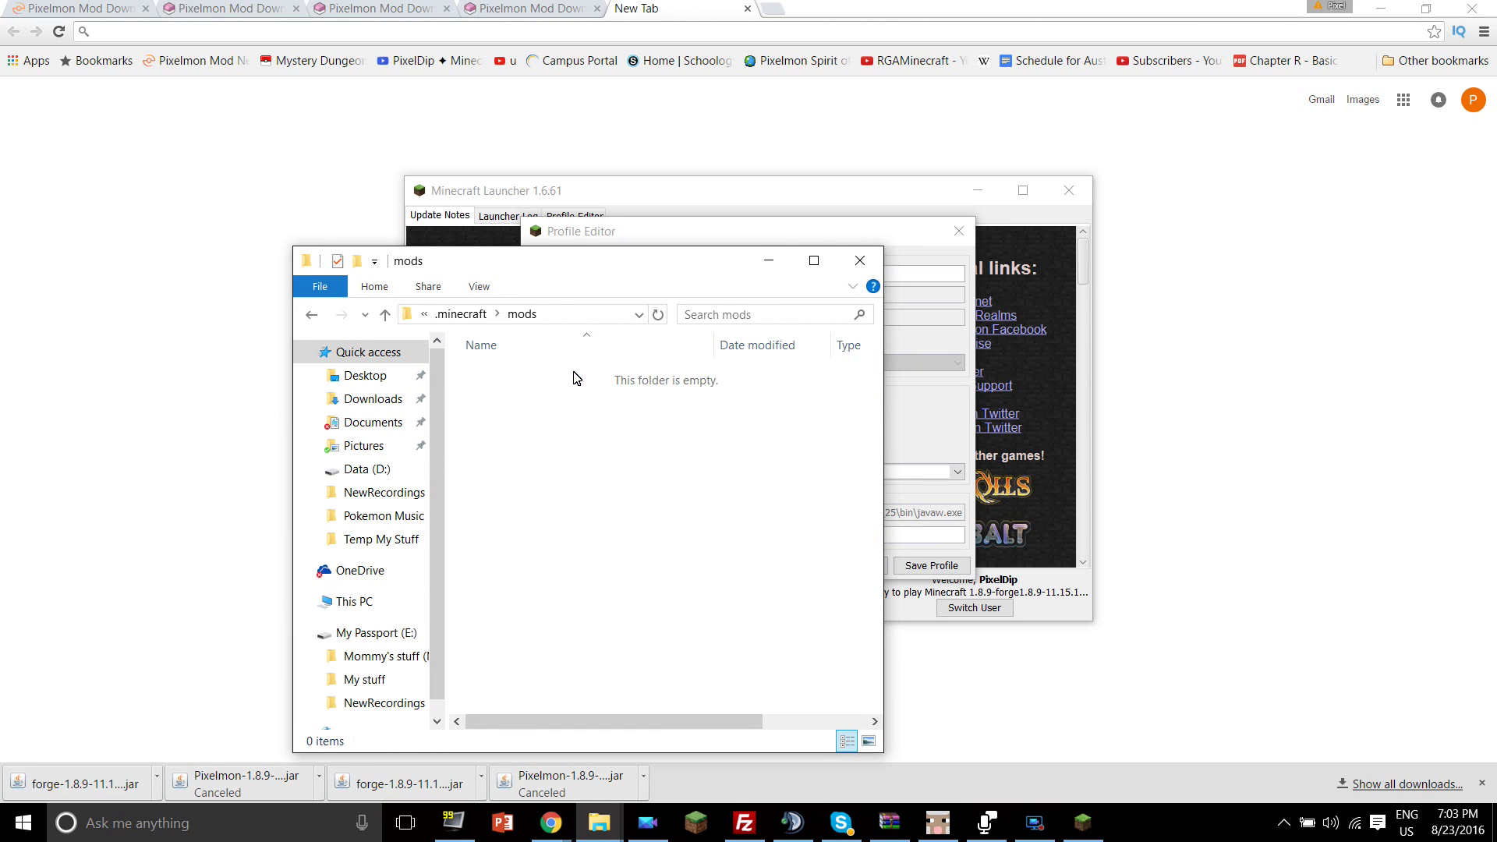
Return to the .minecraft folder, look through its various mods folders and dismiss the upload notification.
left_click(311, 314)
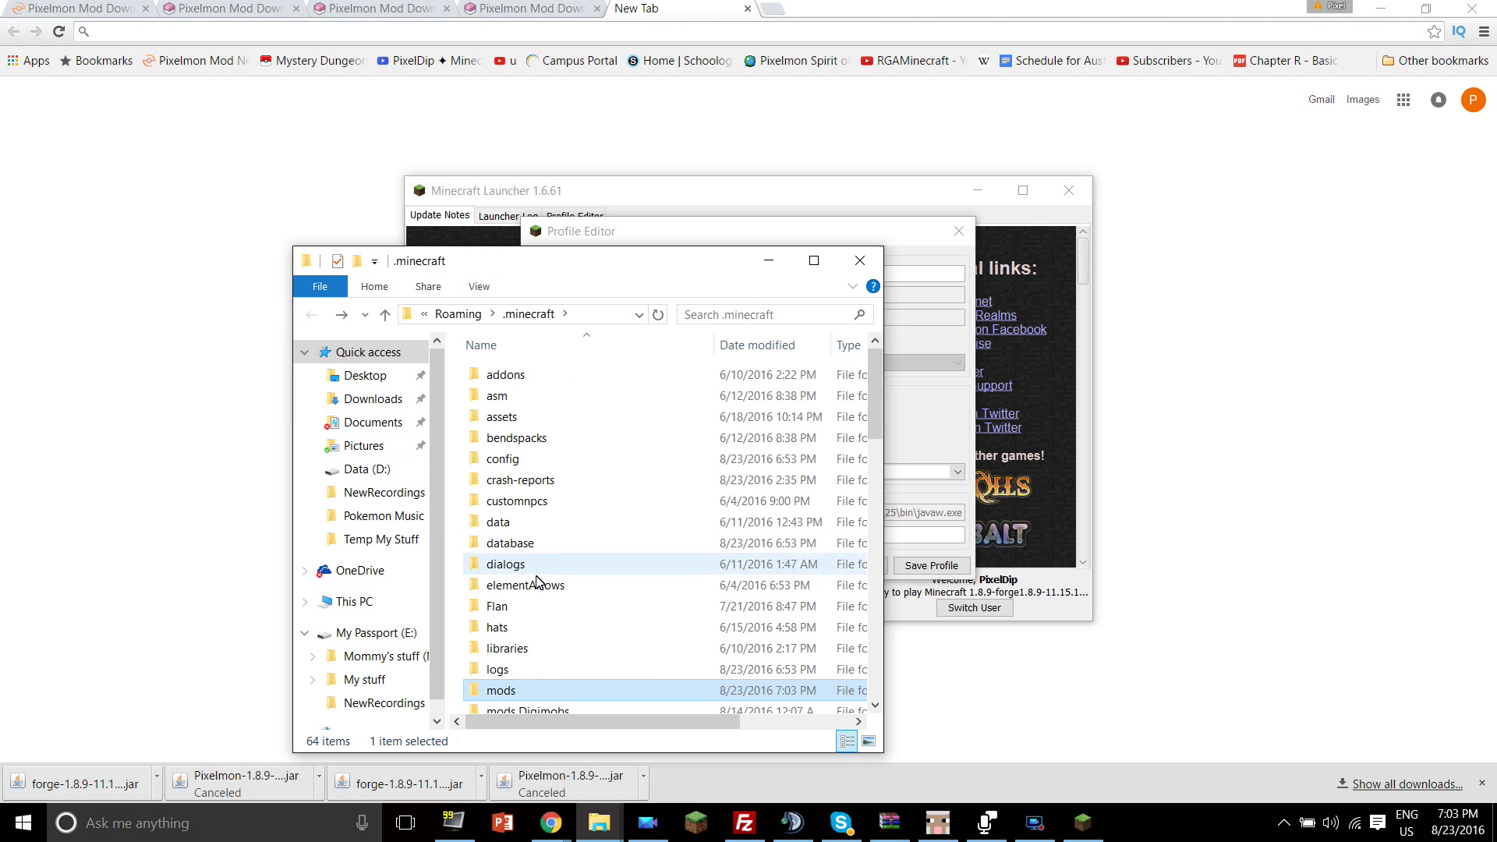
scroll(550, 596, "down", 3)
scroll(548, 590, "down", 1)
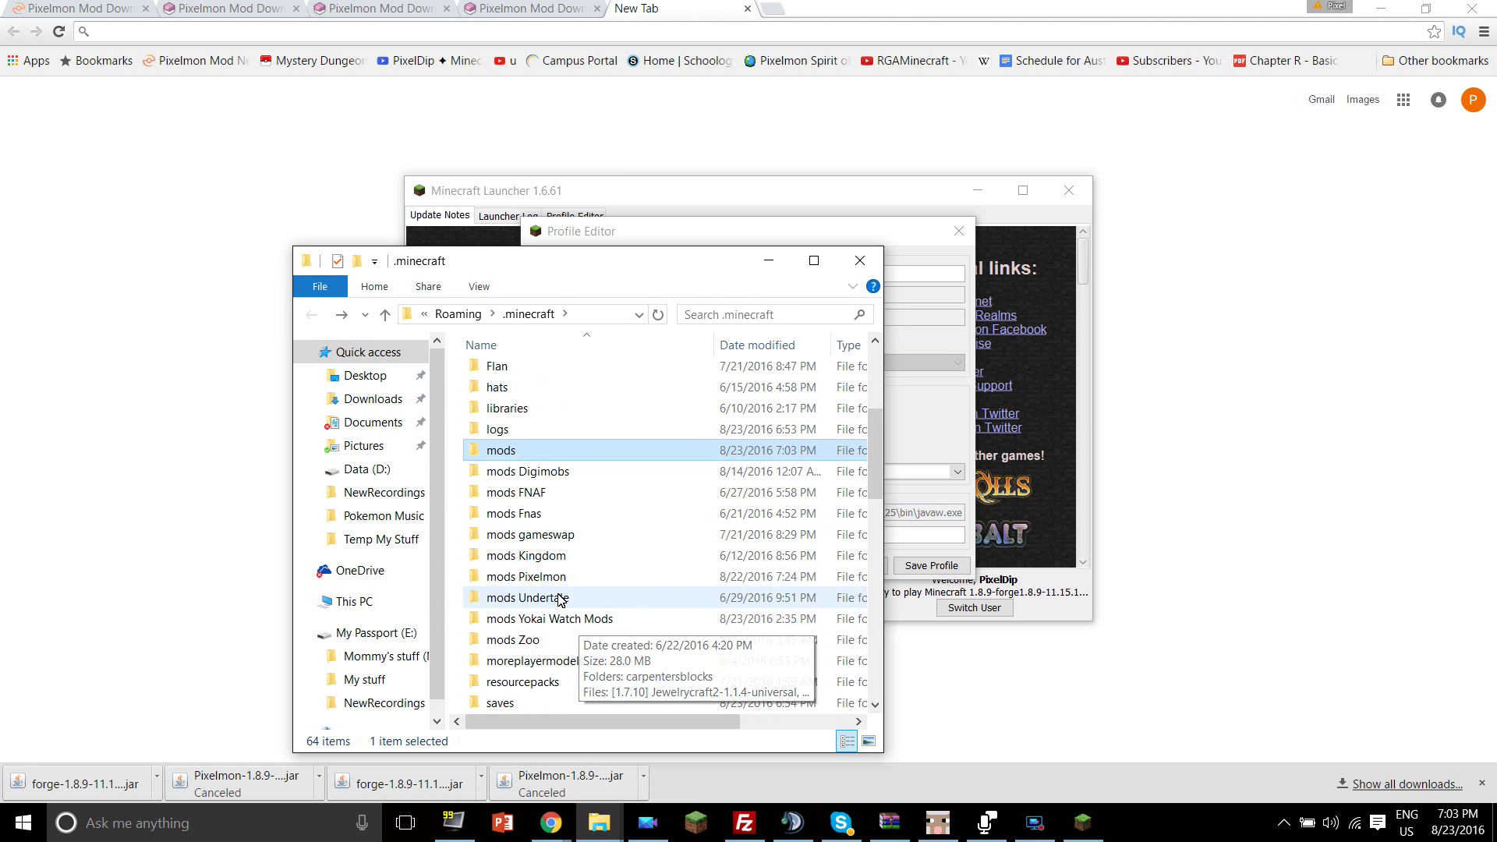
scroll(550, 590, "up", 1)
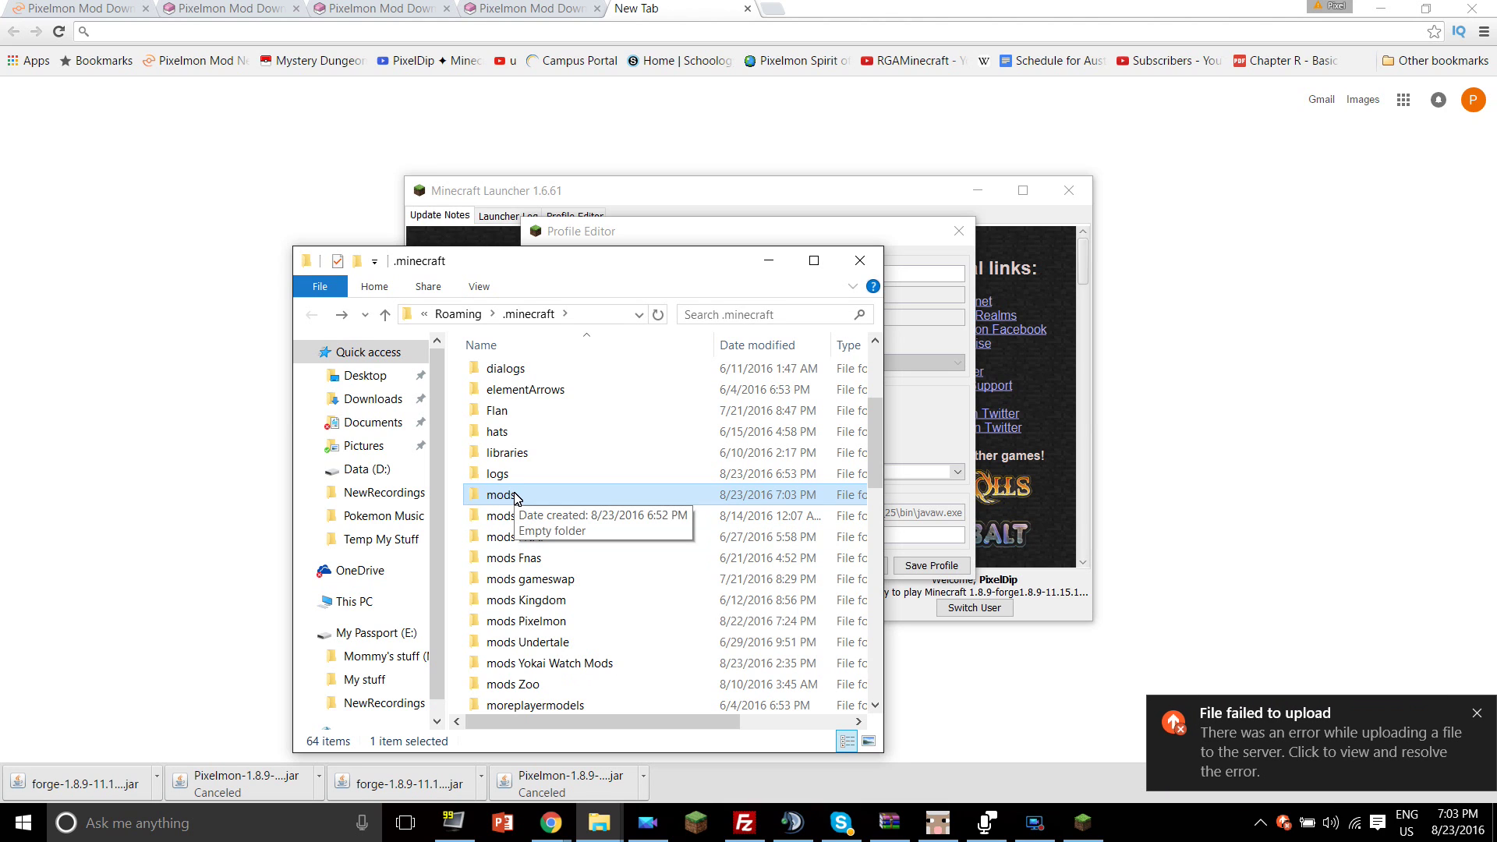
left_click(1477, 713)
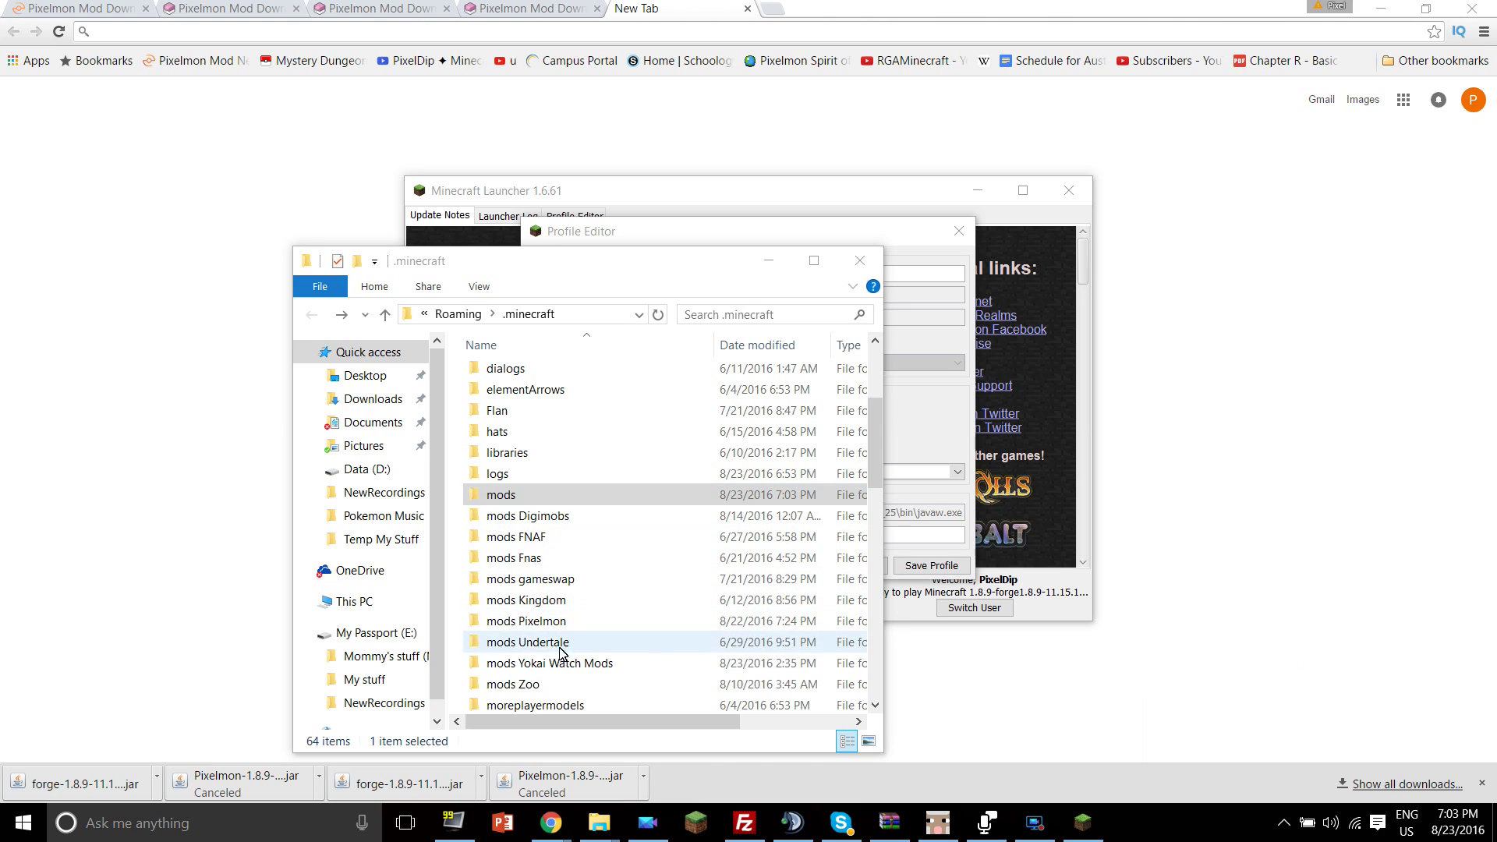
Start renaming the mods folder to "mods Pi" and restore the name "mods".
left_click(517, 498)
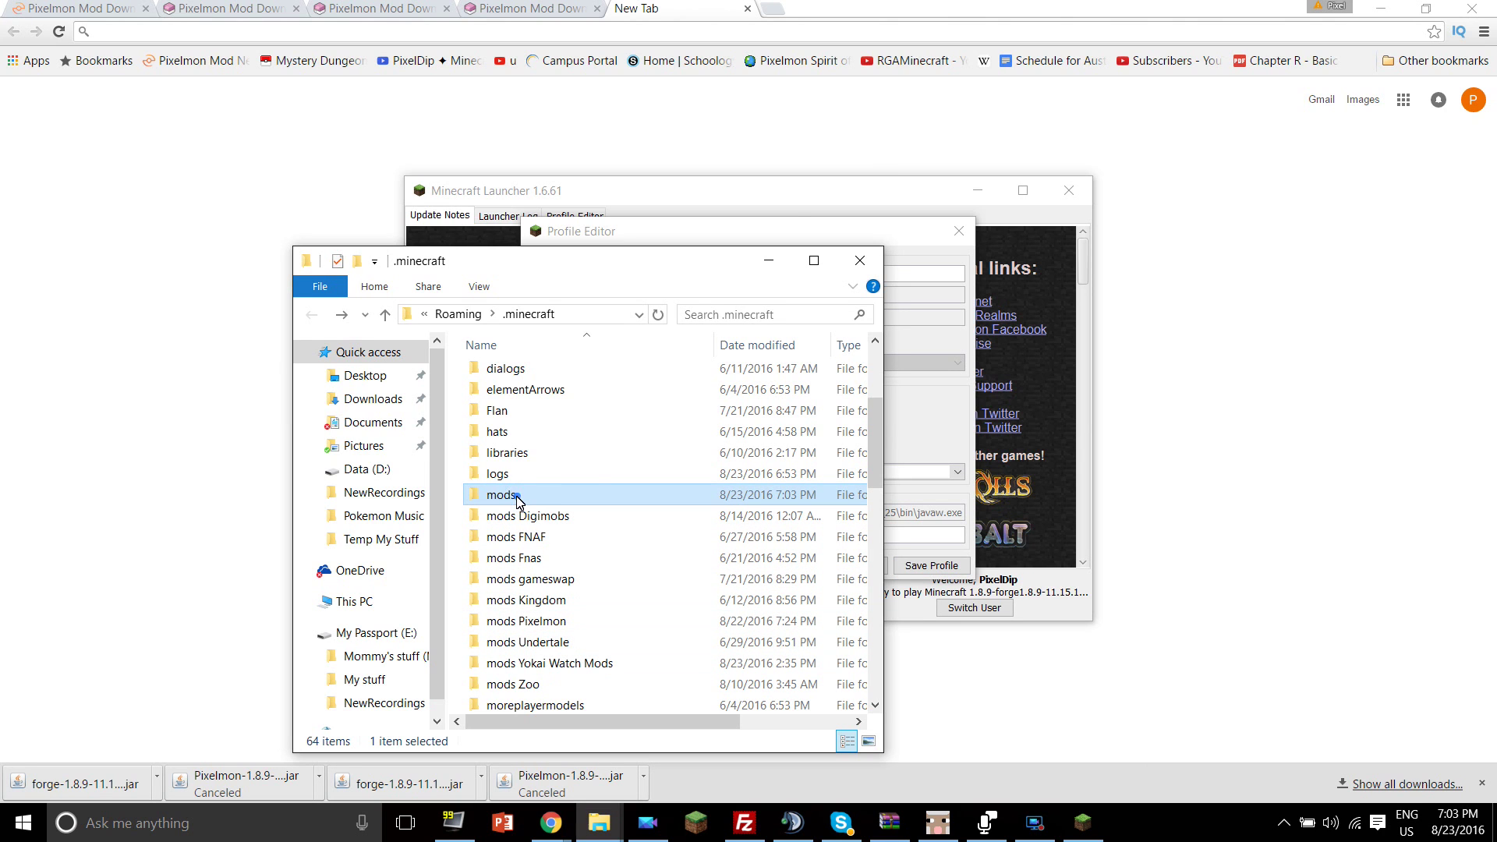
right_click(516, 499)
left_click(570, 452)
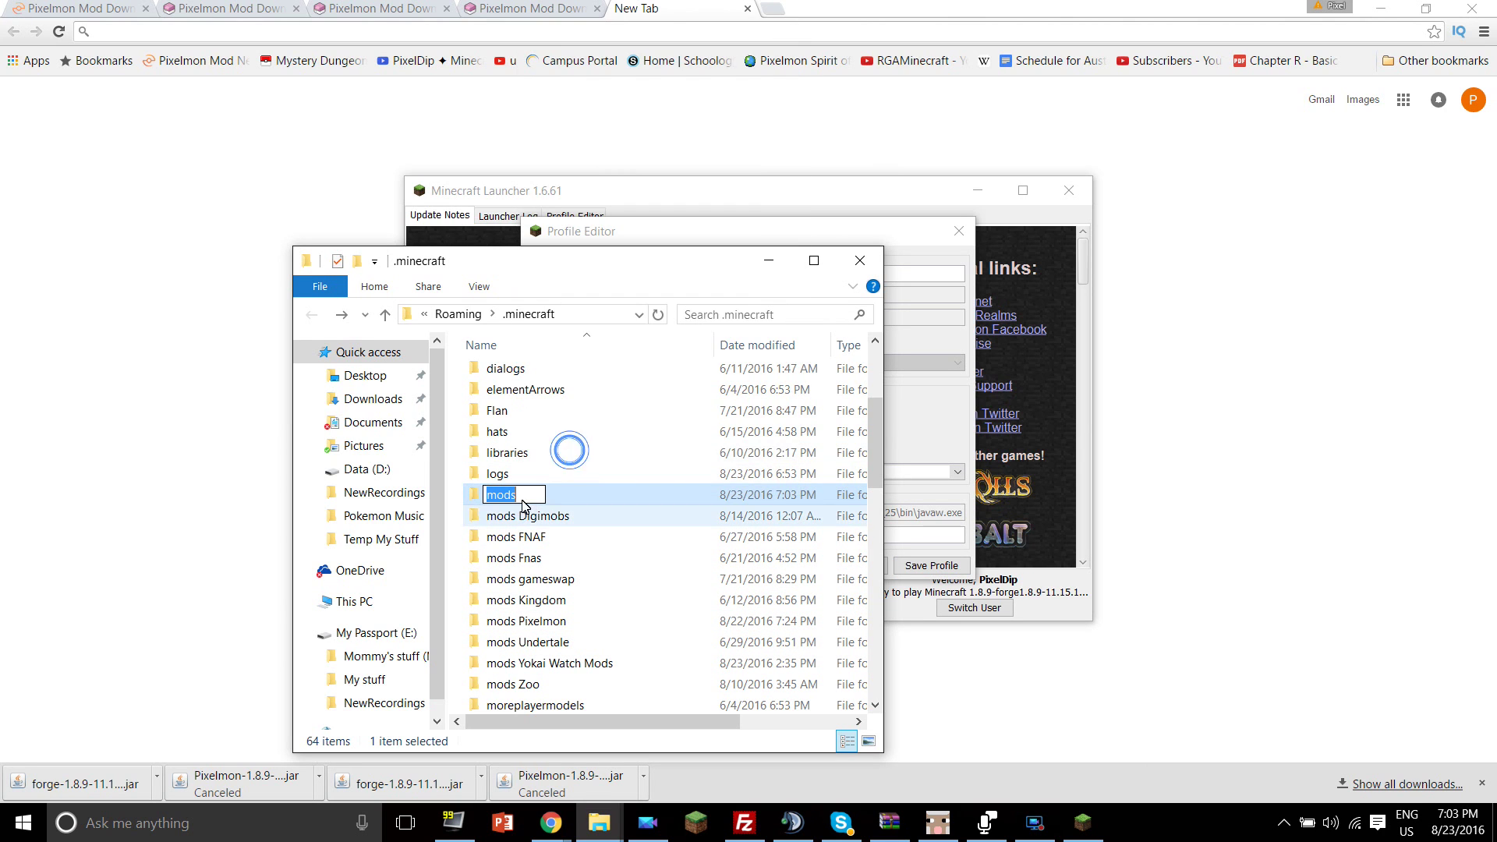
left_click(519, 496)
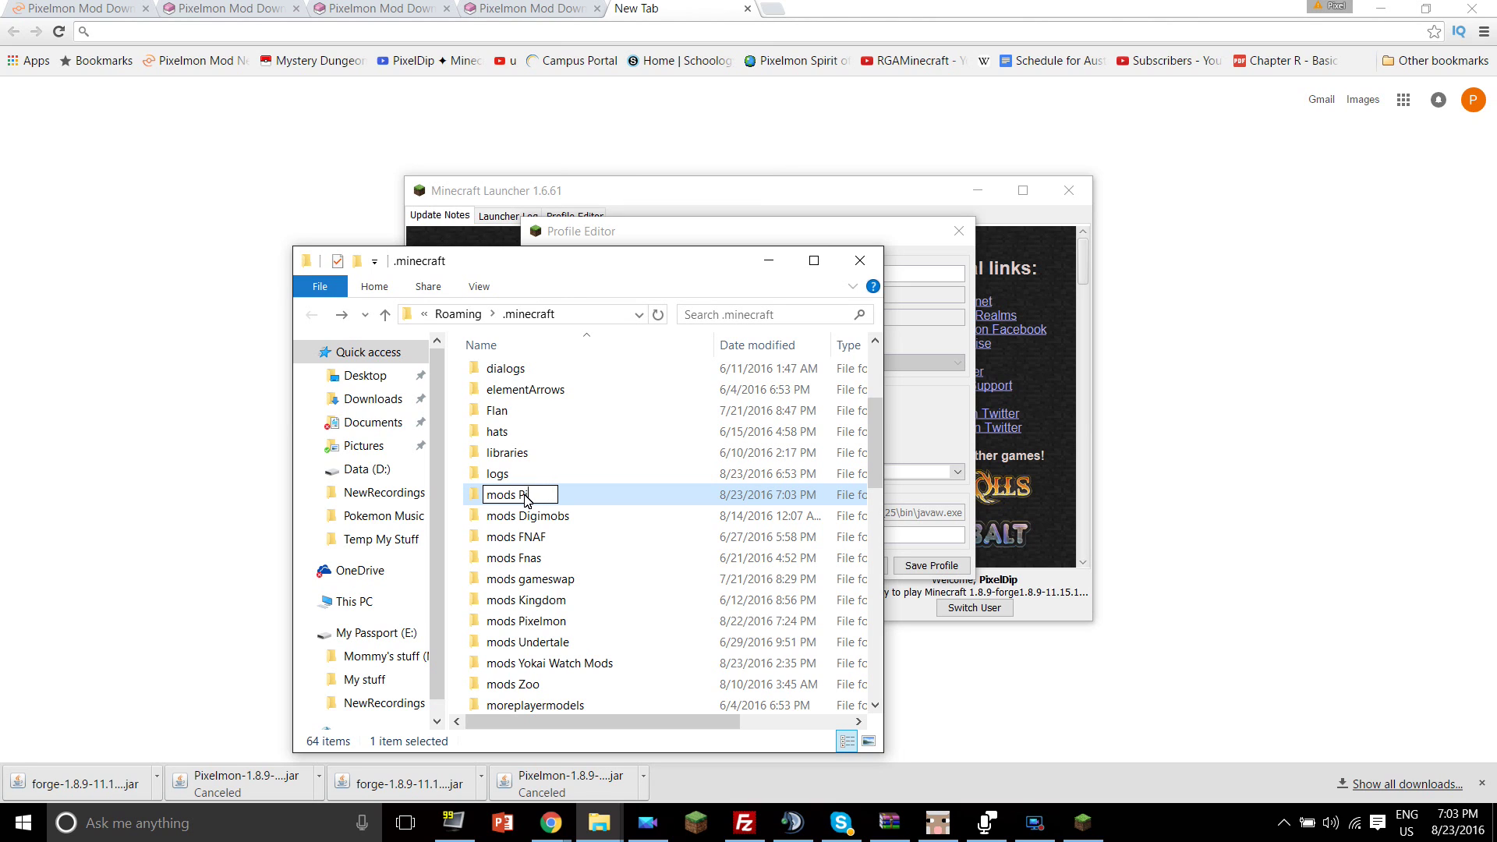
key("Return")
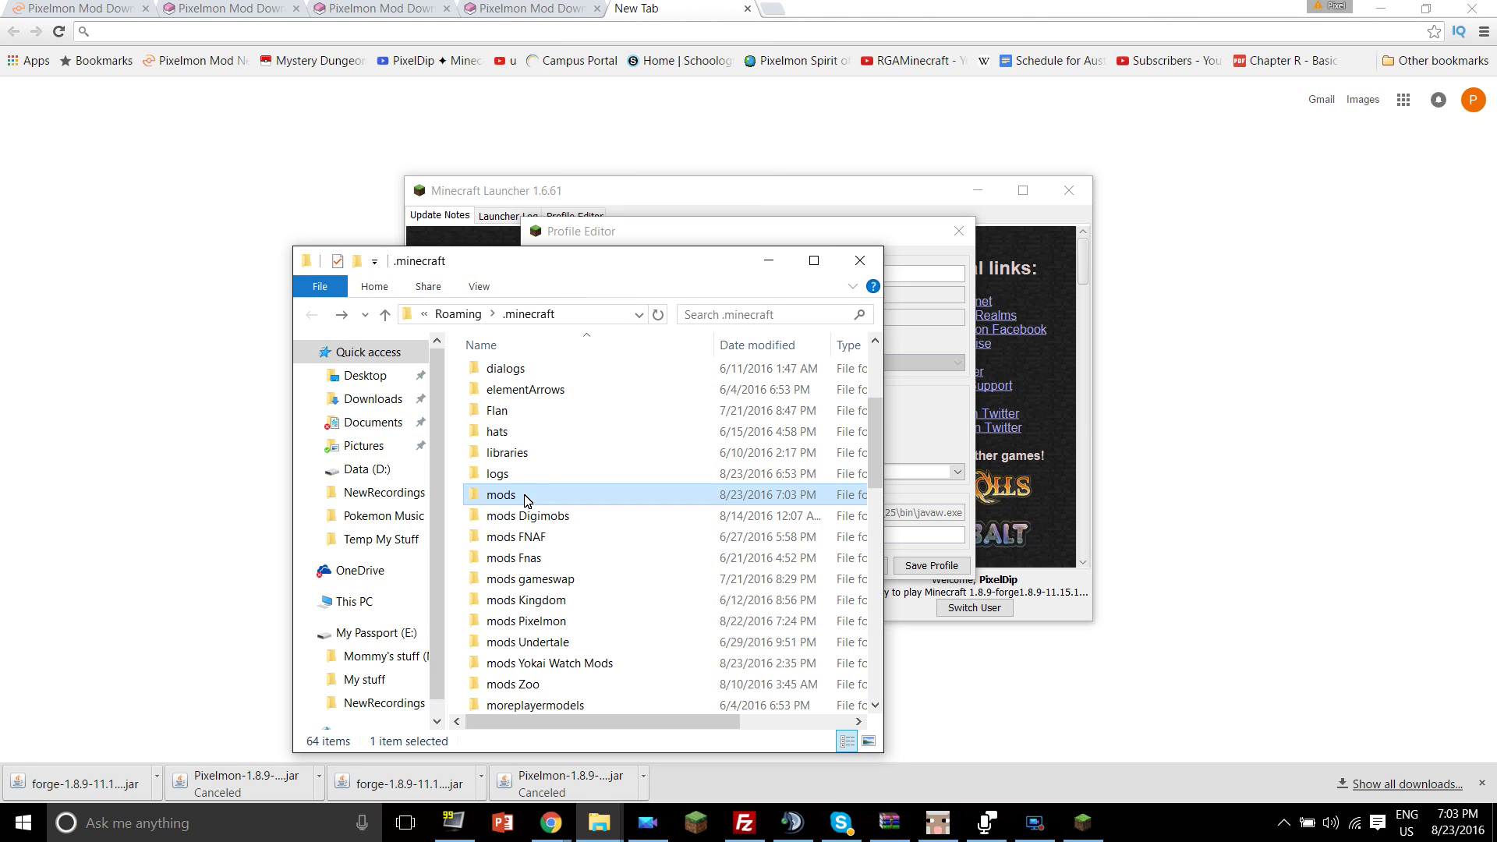
Open the mods Pixelmon folder and select Pixelmon-1.8.9-4.3.0-beta5-universal among its mod files.
double_click(557, 621)
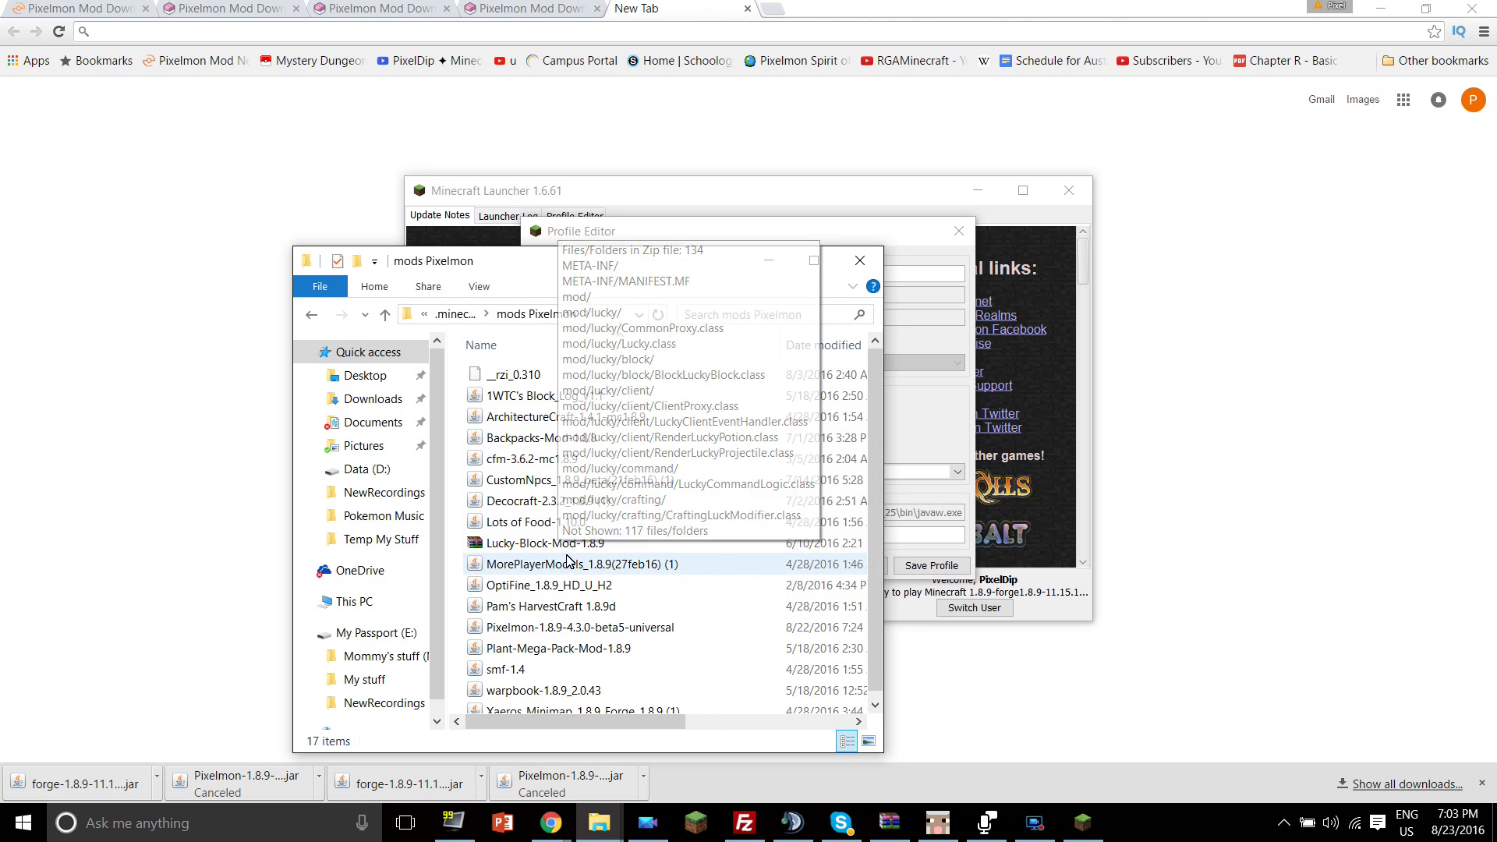
scroll(572, 589, "down", 1)
left_click(568, 618)
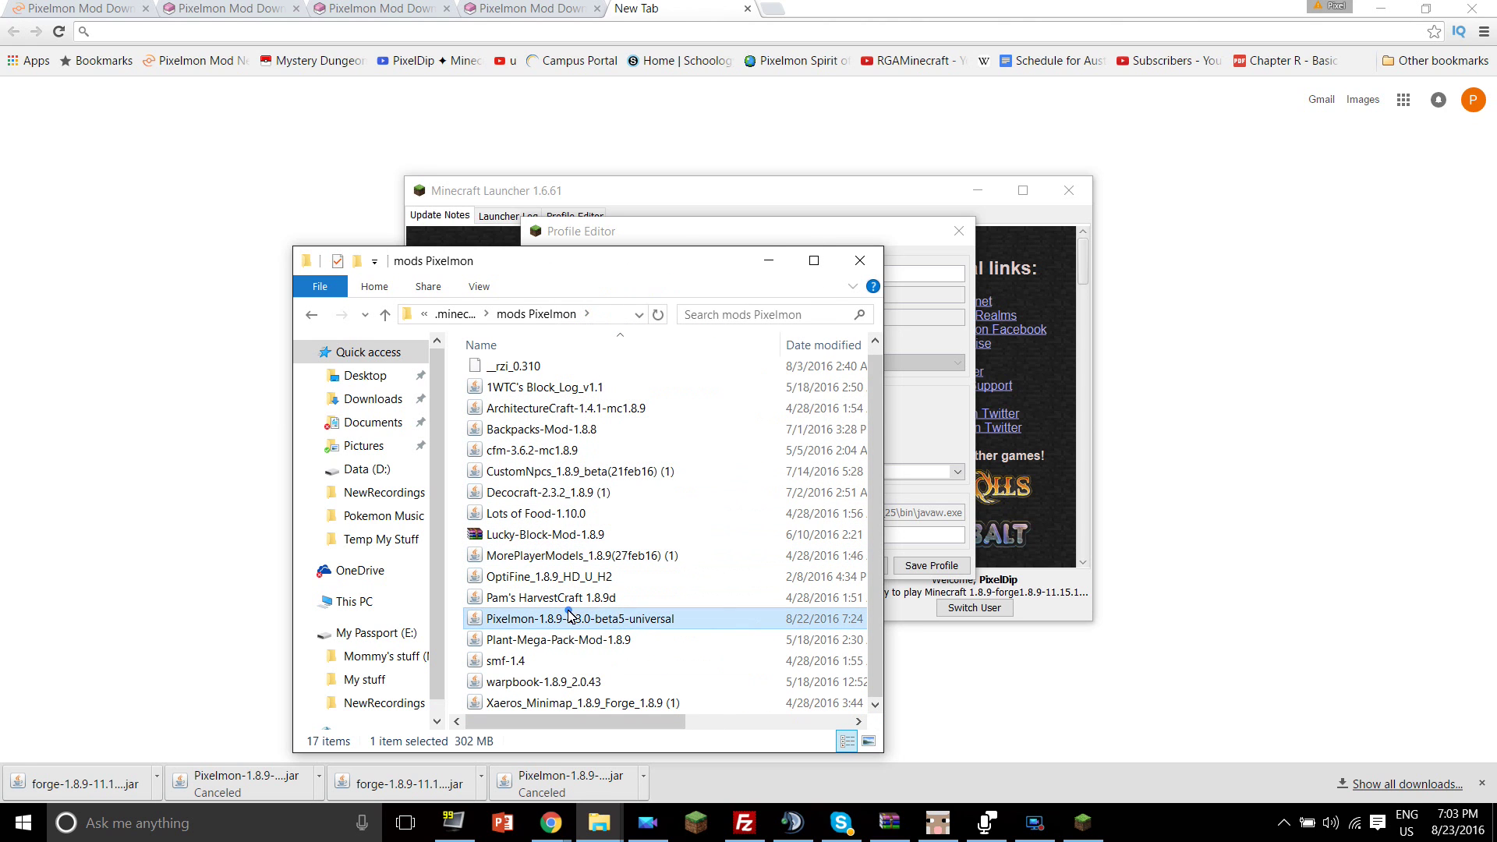
Return to the .minecraft folder and delete the empty mods folder.
left_click(312, 314)
left_click(521, 577)
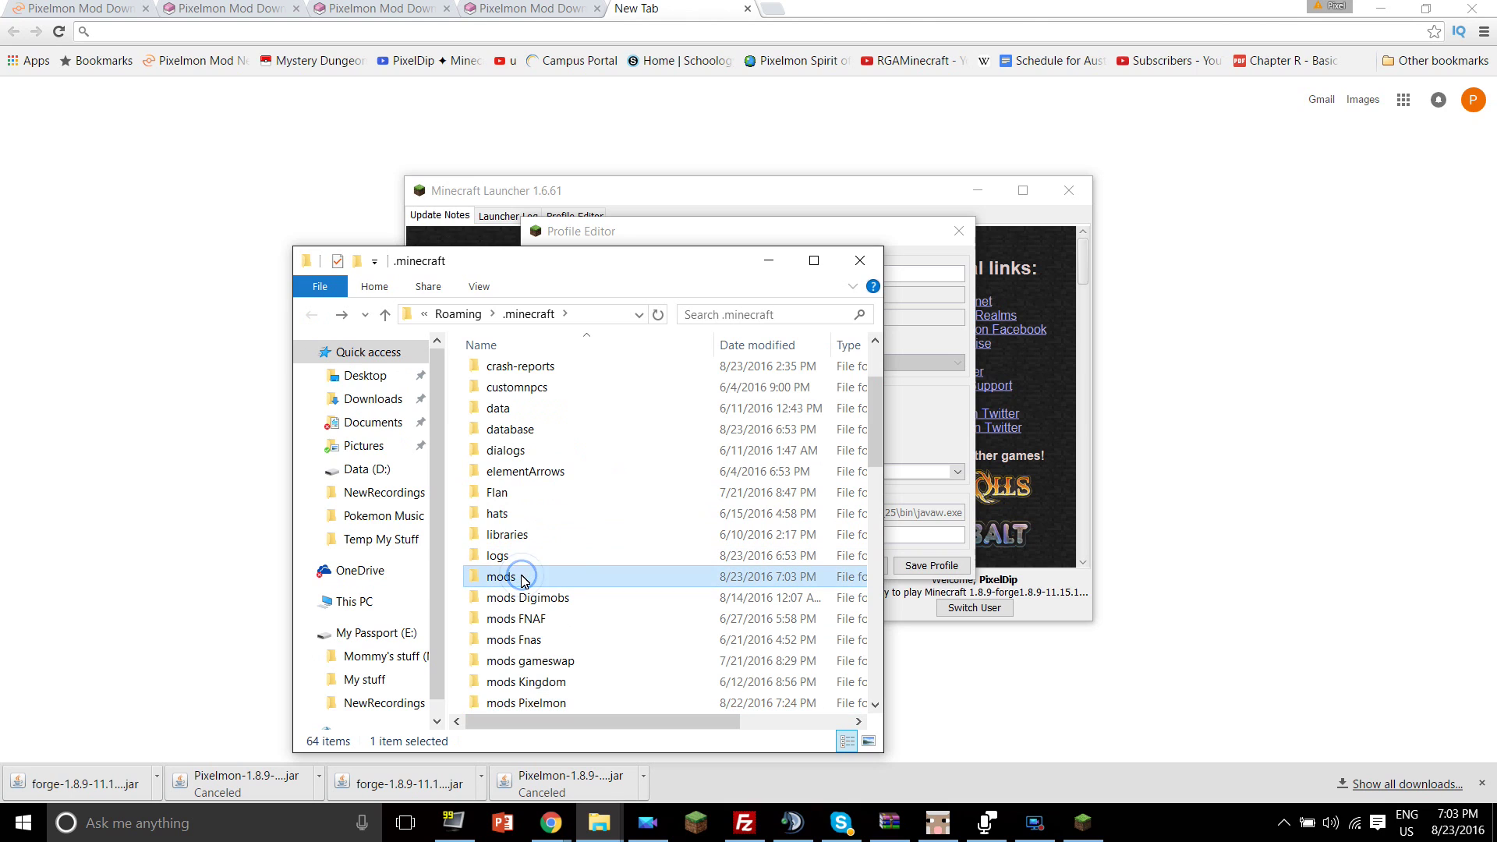
key("Delete")
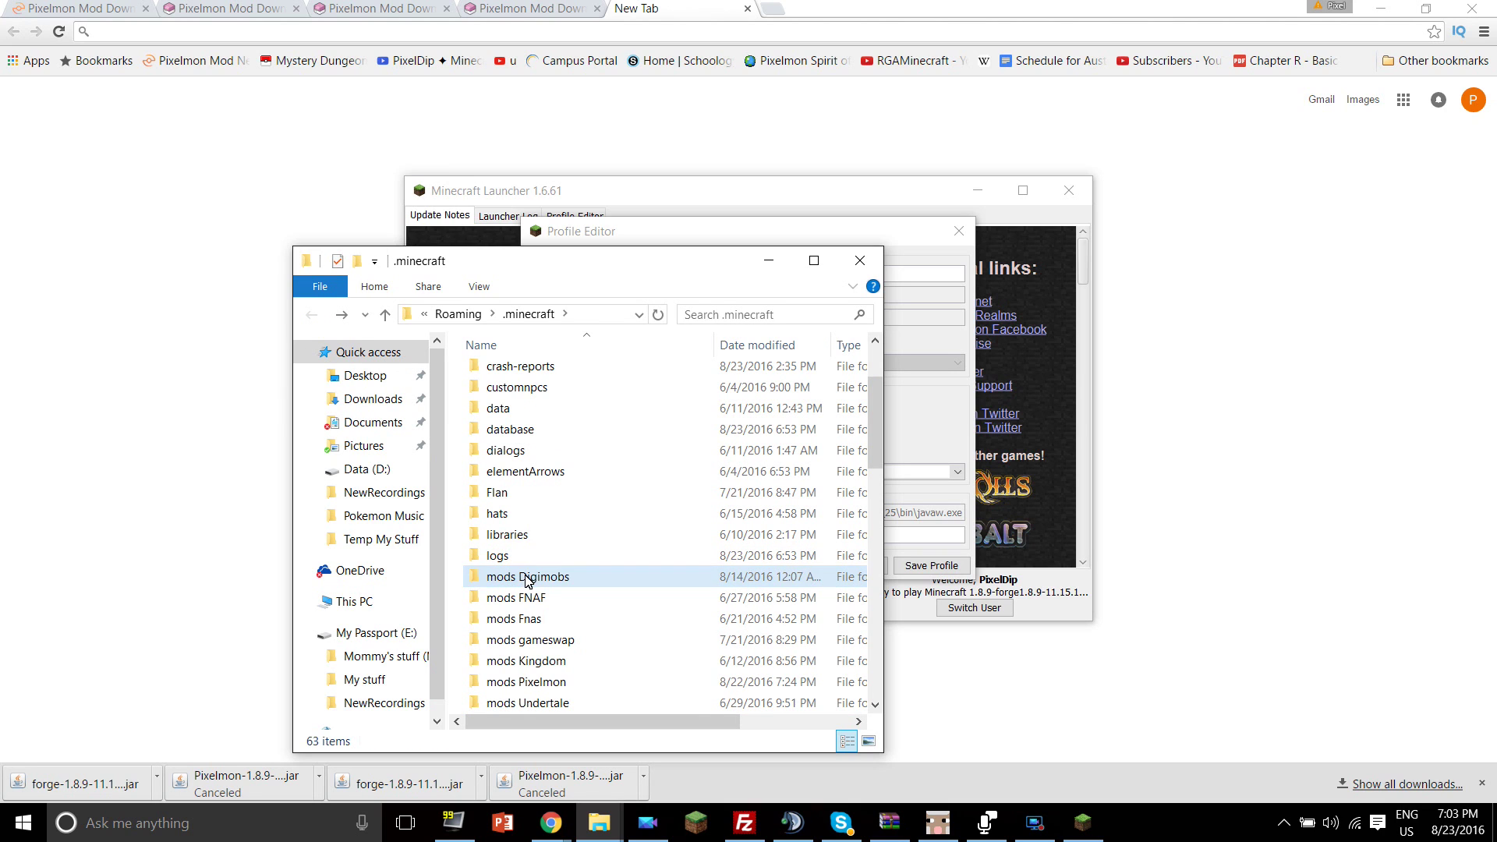
Create a new folder named "mods" in the .minecraft folder.
scroll(624, 406, "up", 2)
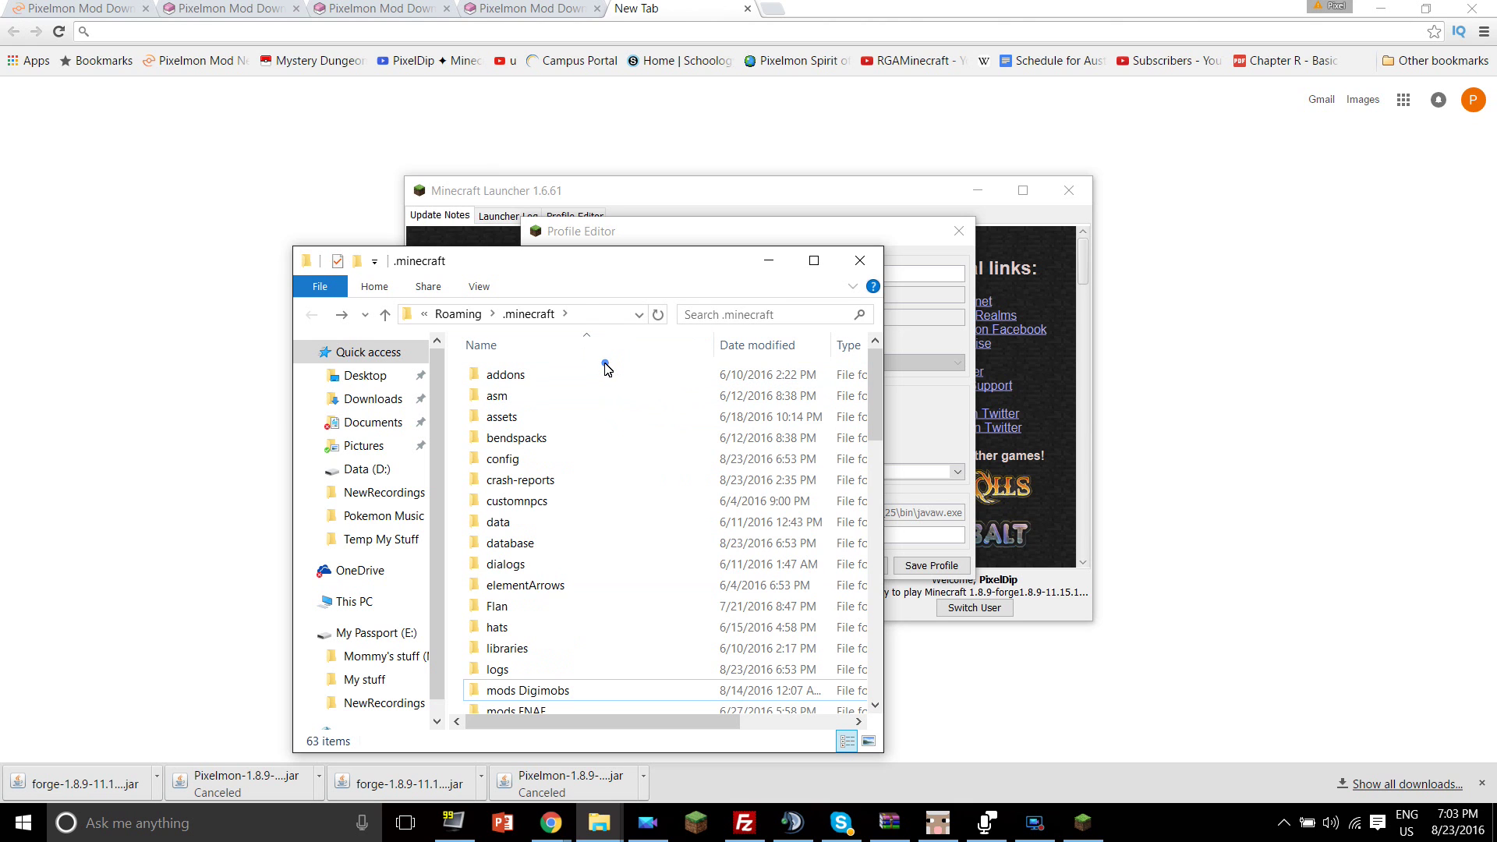
right_click(606, 364)
mouse_move(652, 605)
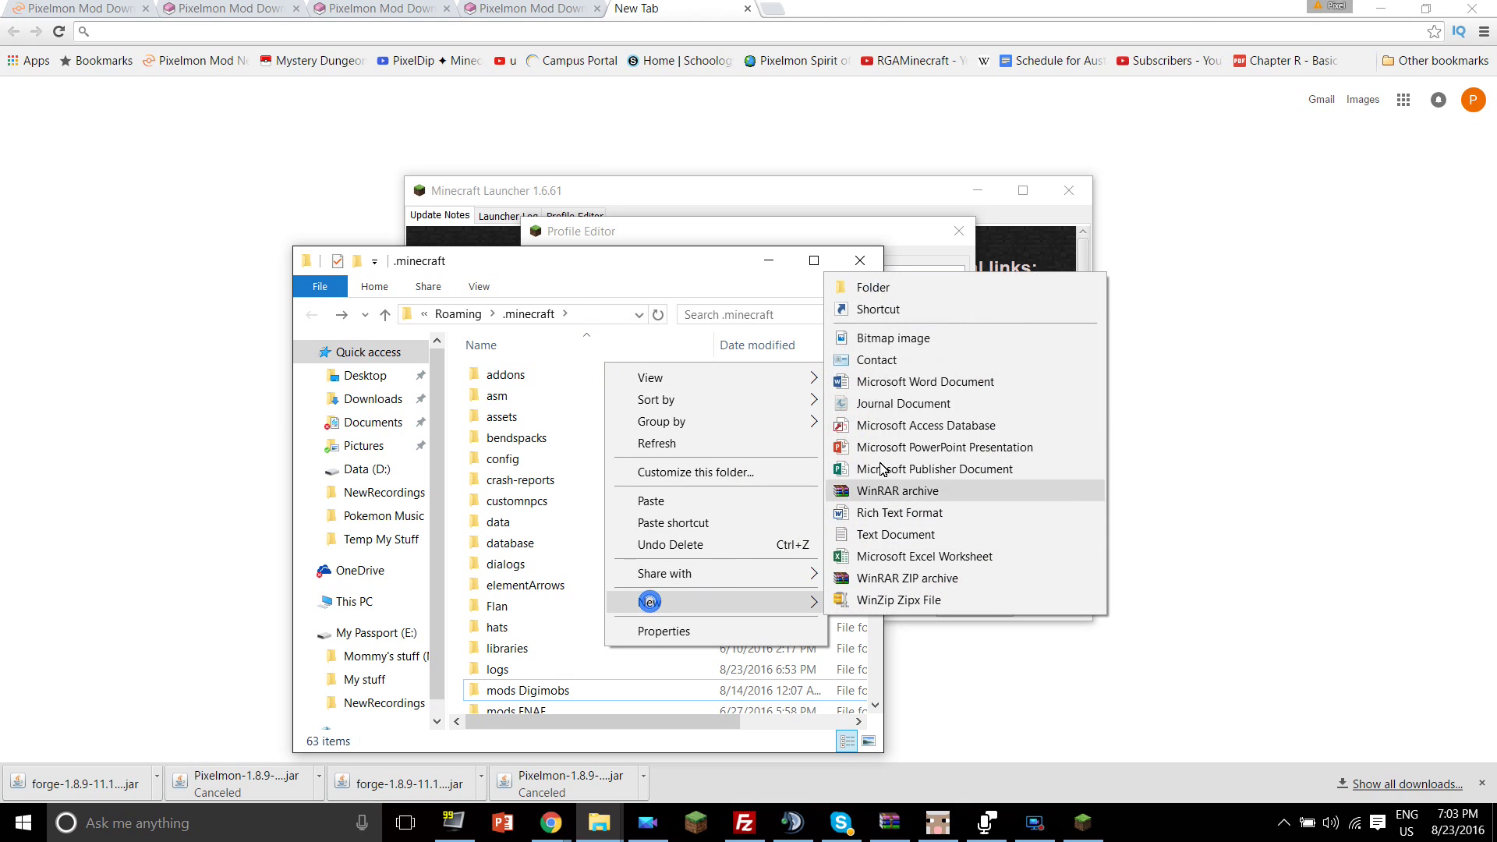
left_click(882, 298)
type("mods")
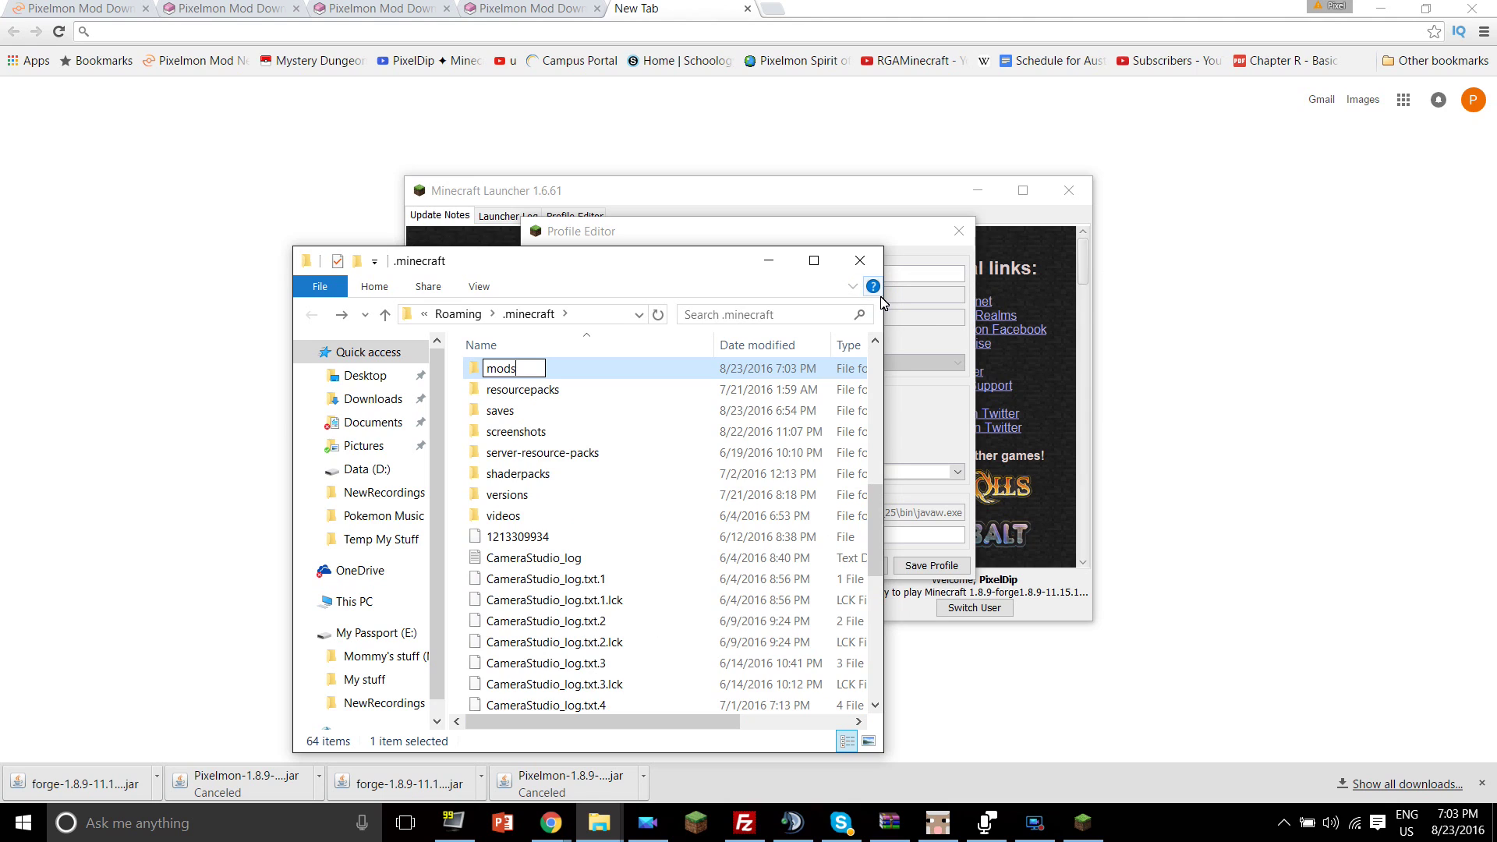
key("Return")
Open the new mods folder and paste the copied Pixelmon-1.8.9-4.3.0-beta5-universal file into it.
double_click(524, 370)
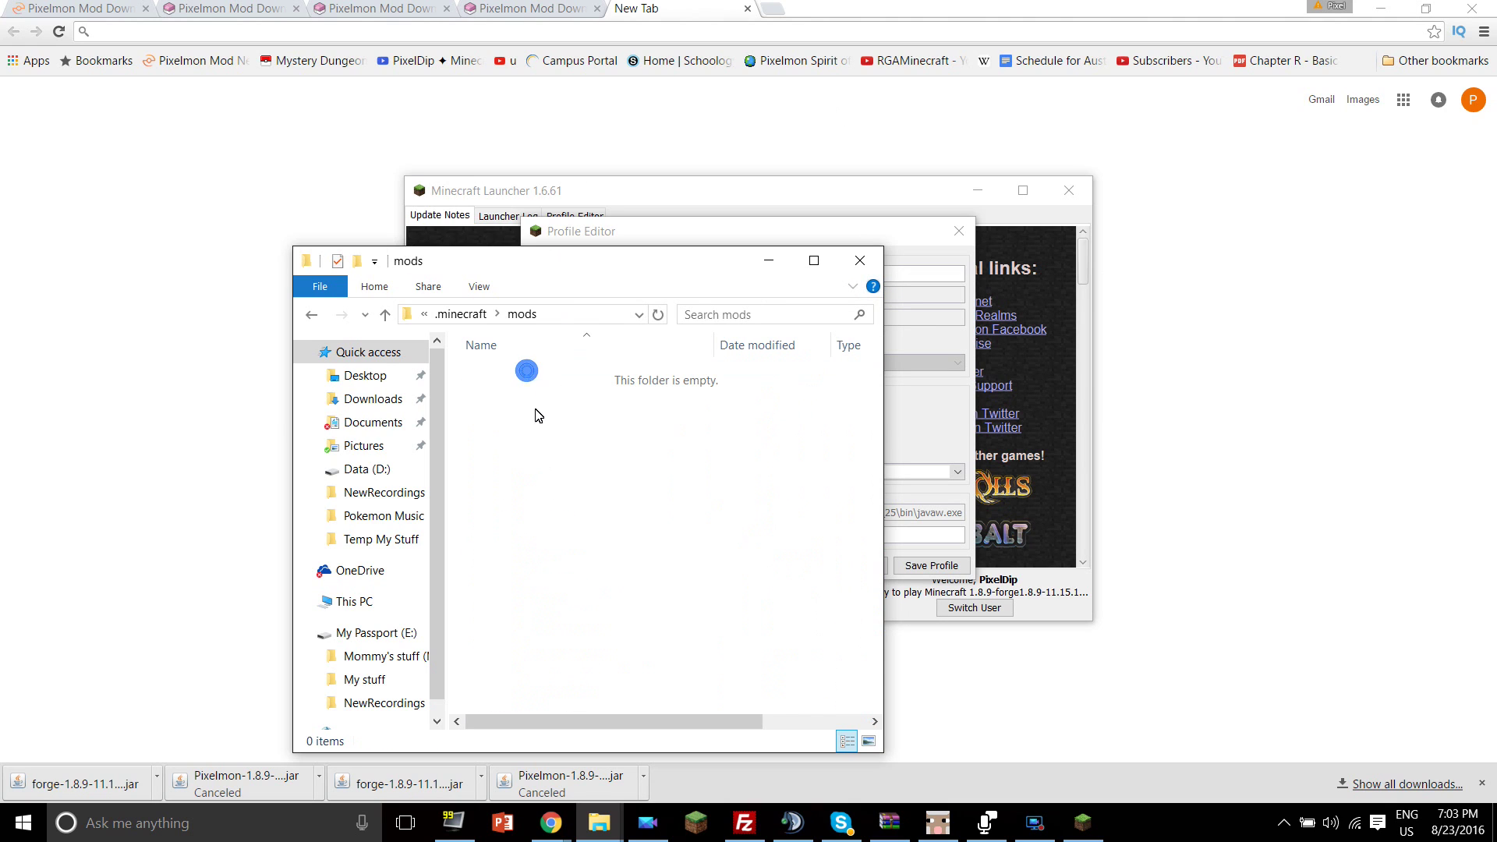
key("ctrl+v")
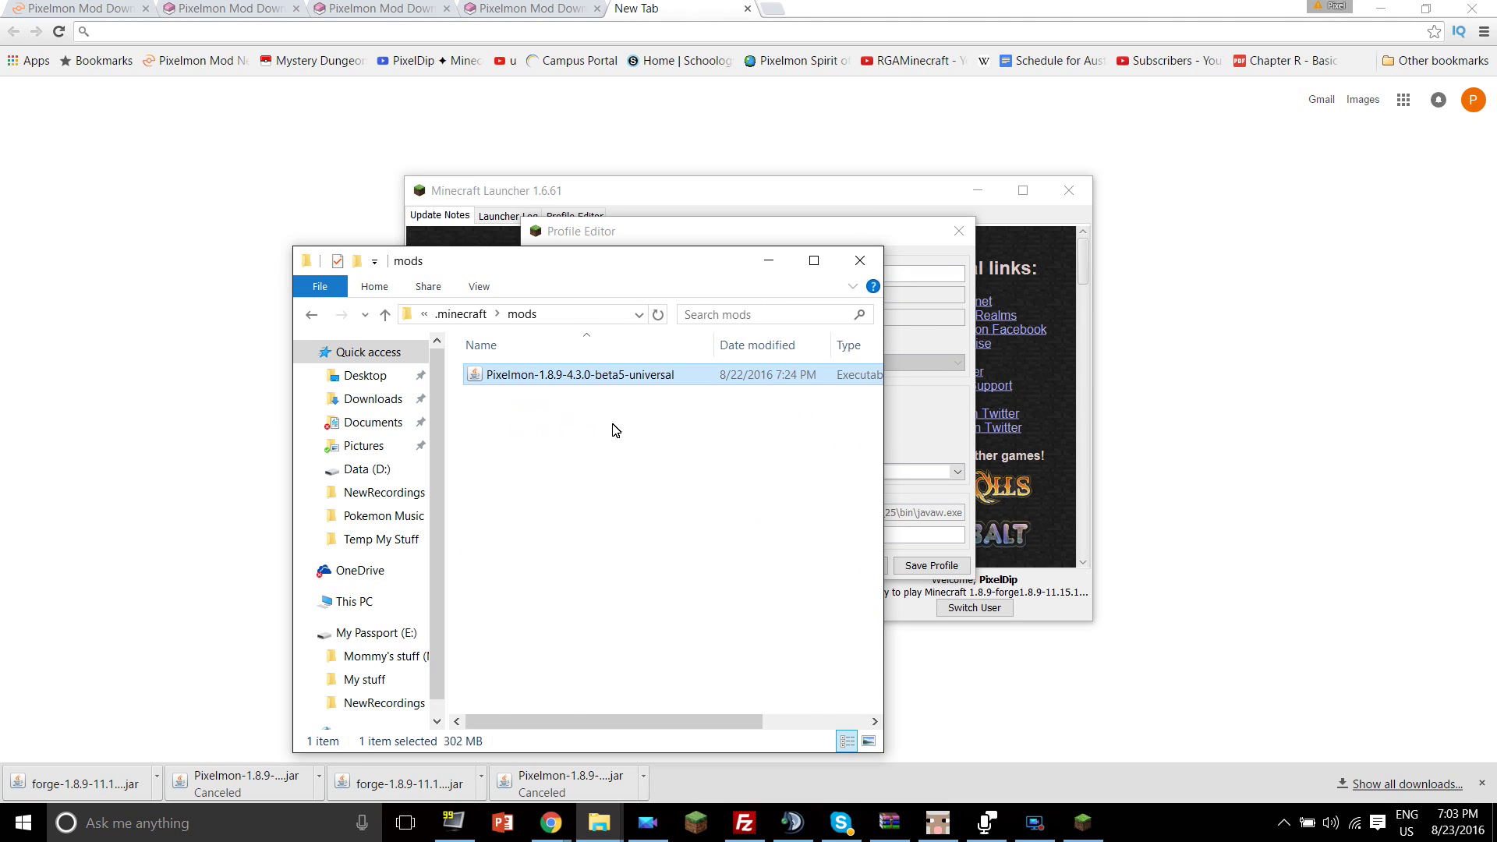
left_click(502, 434)
left_click_drag(748, 357, 492, 437)
left_click(685, 428)
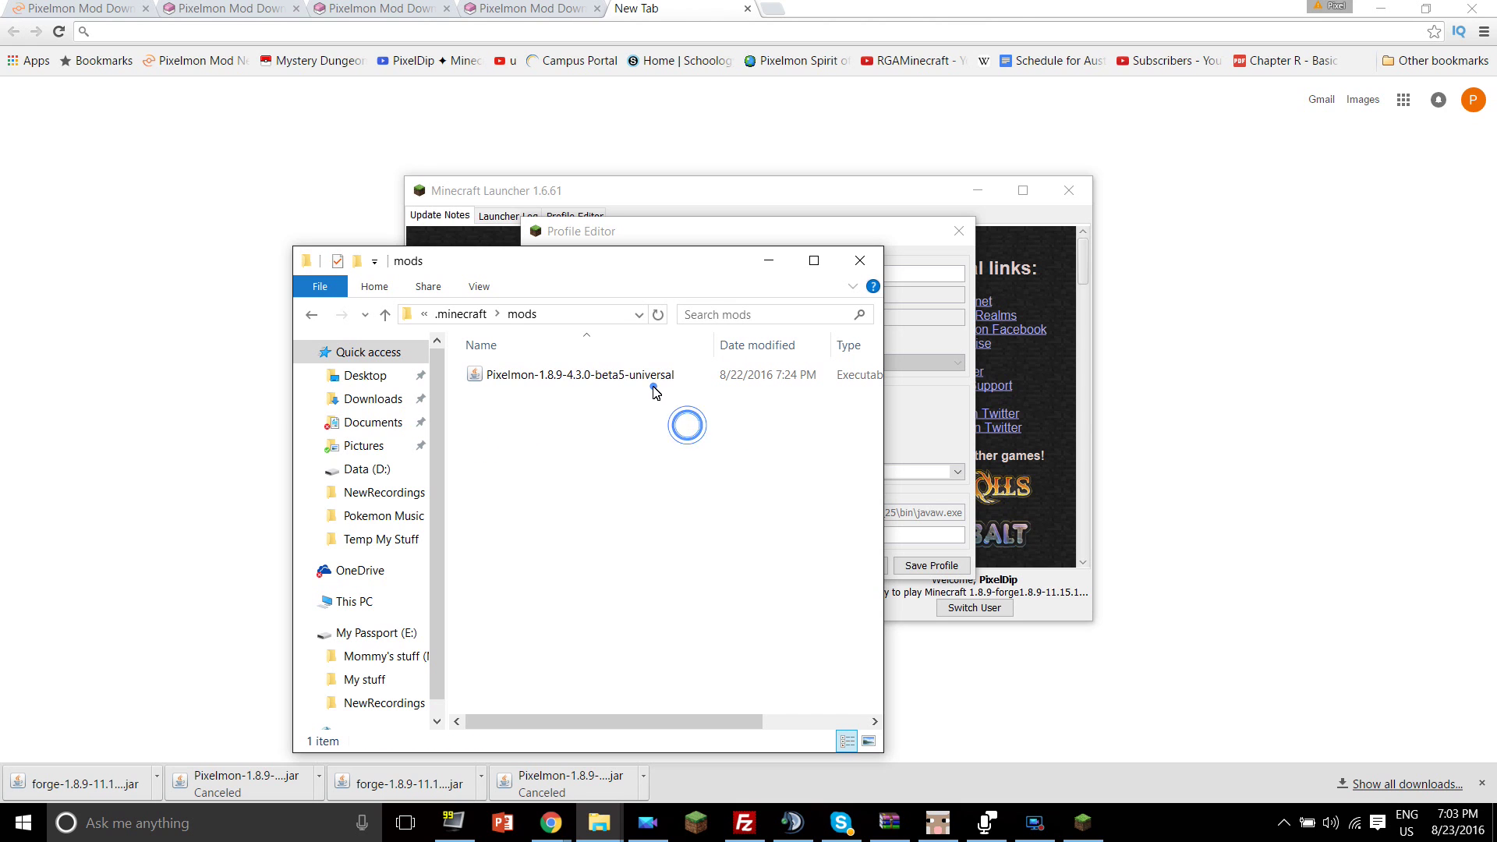
left_click(652, 388)
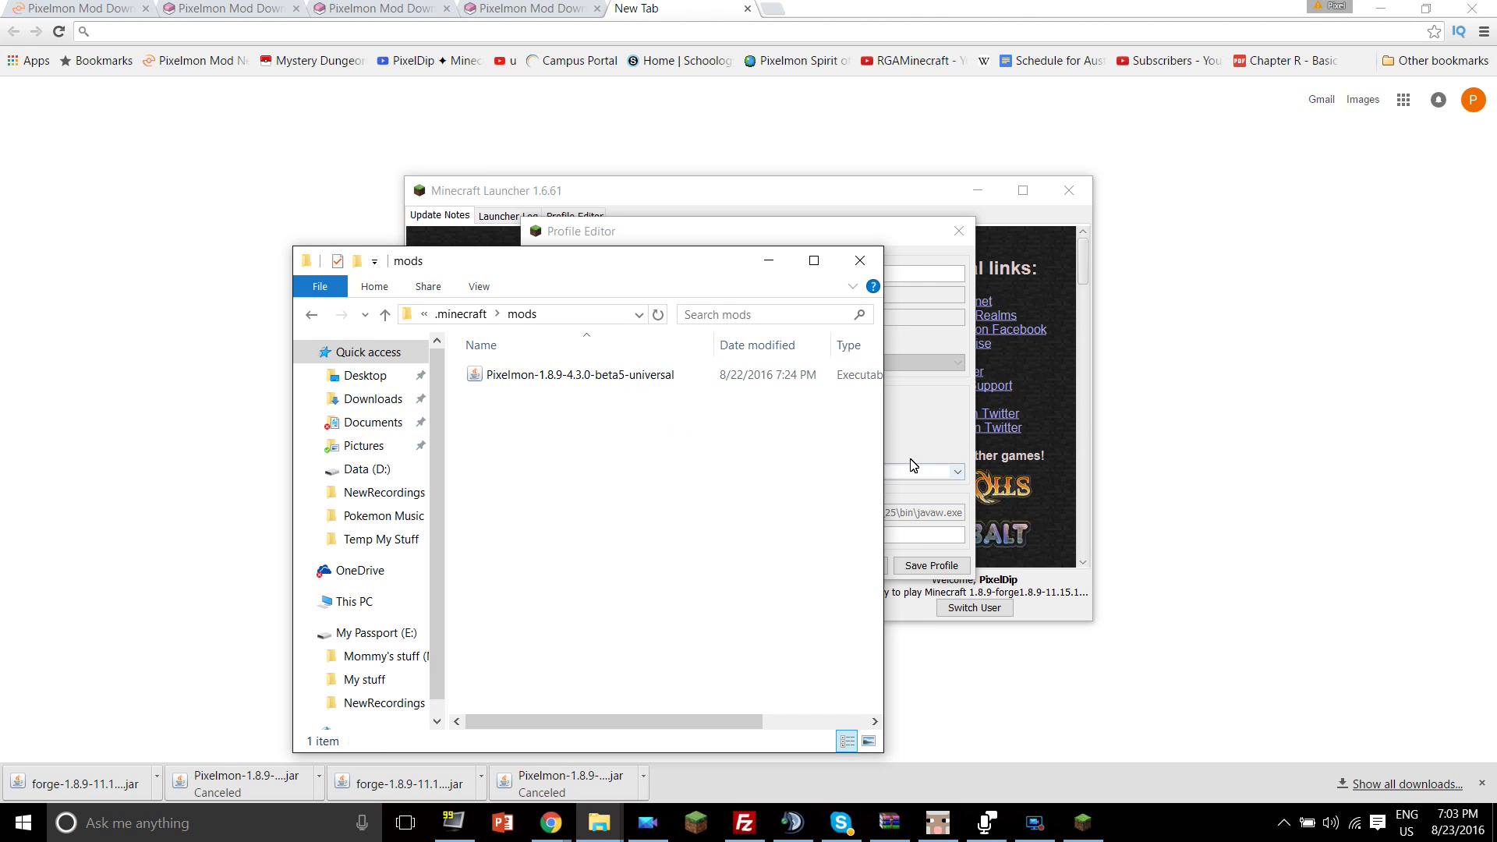
Return to the launcher's profile editor, decline the old Beta versions, save the profile and launch the game.
left_click(930, 435)
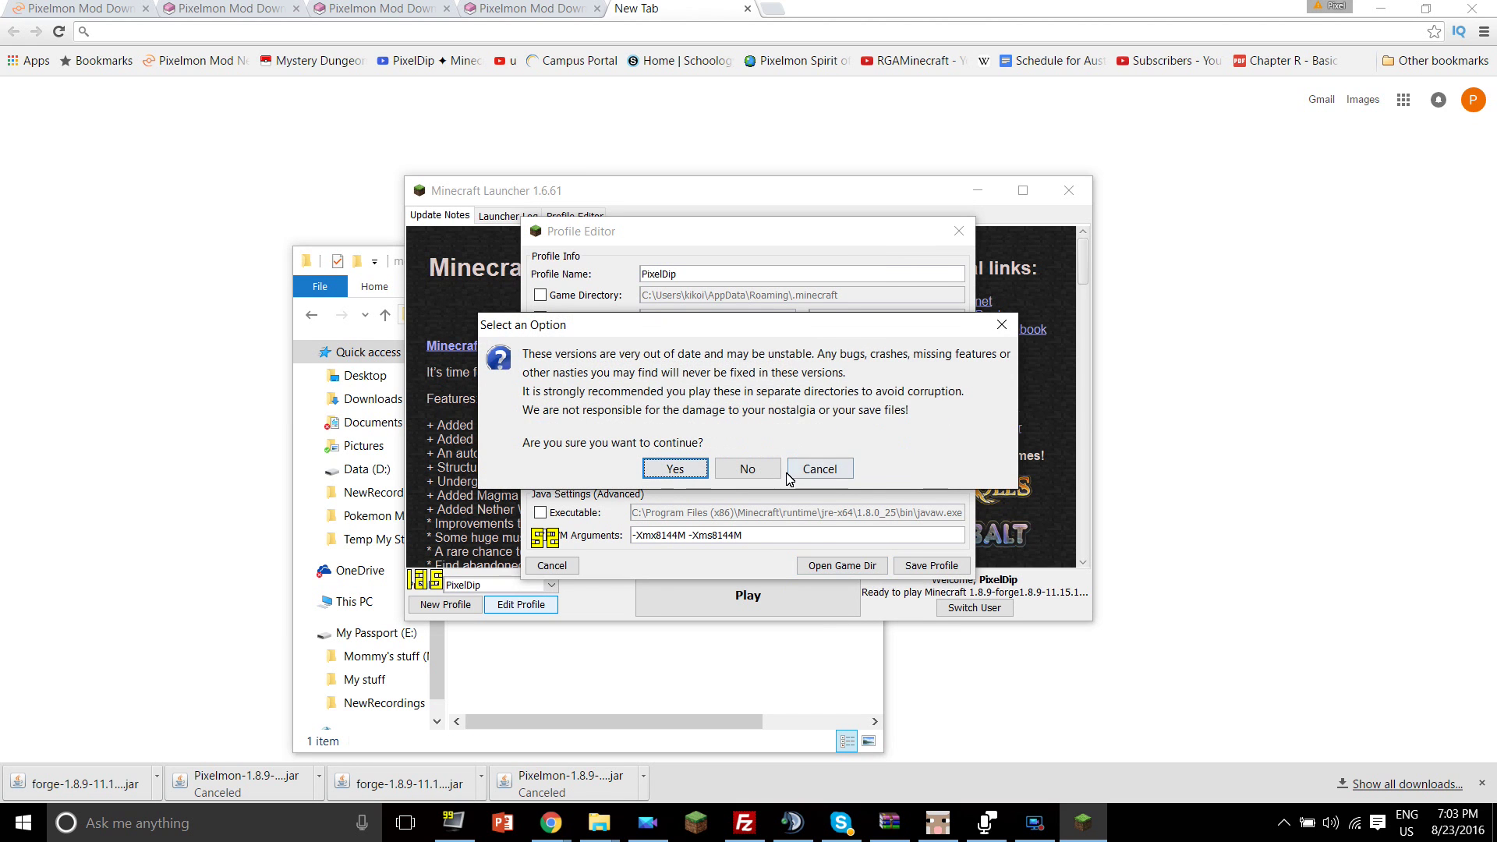
left_click(748, 470)
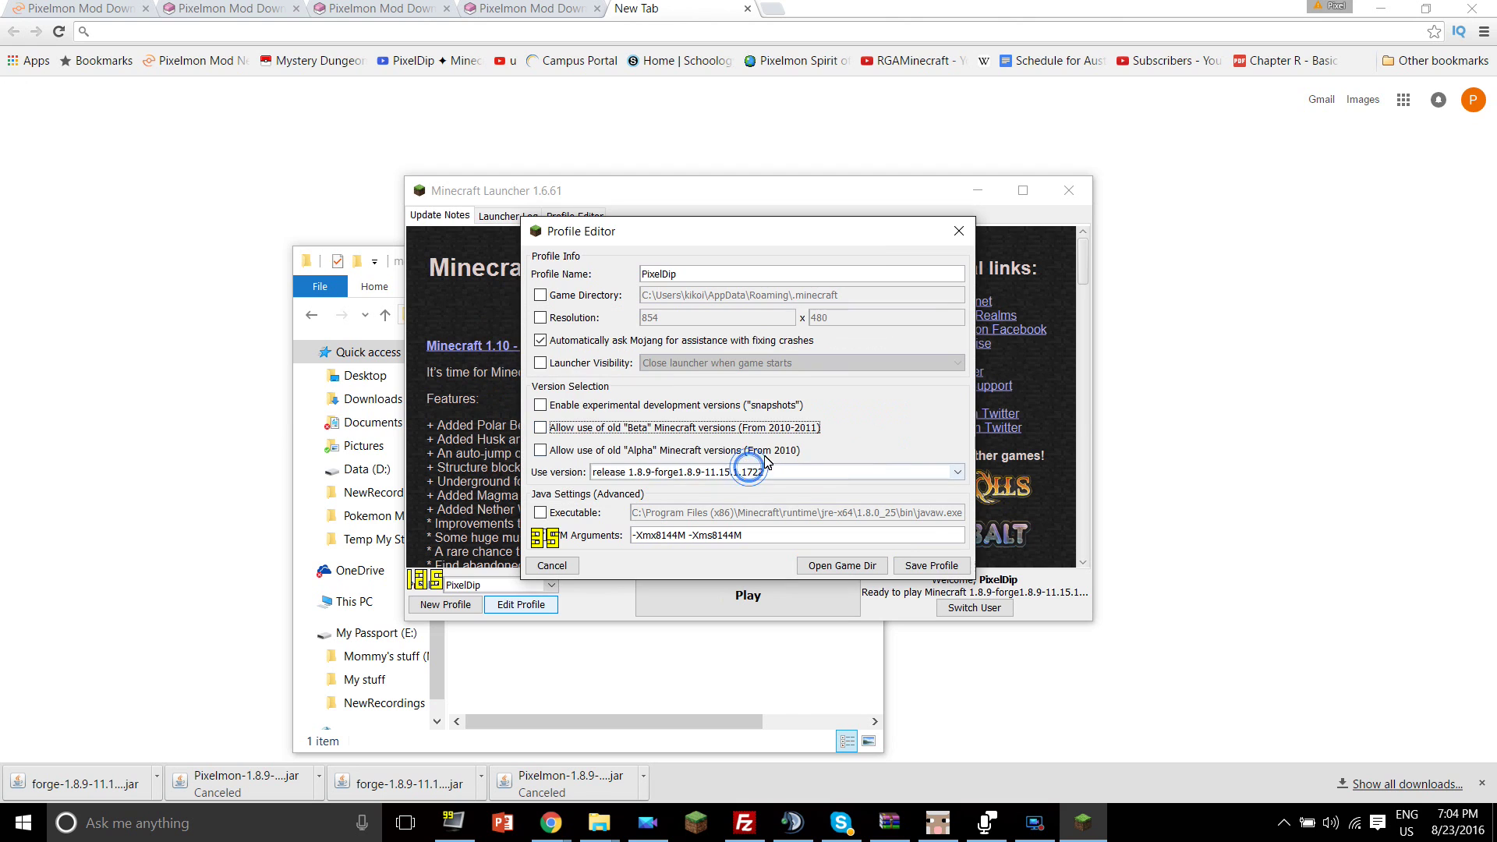
left_click(925, 568)
left_click(743, 610)
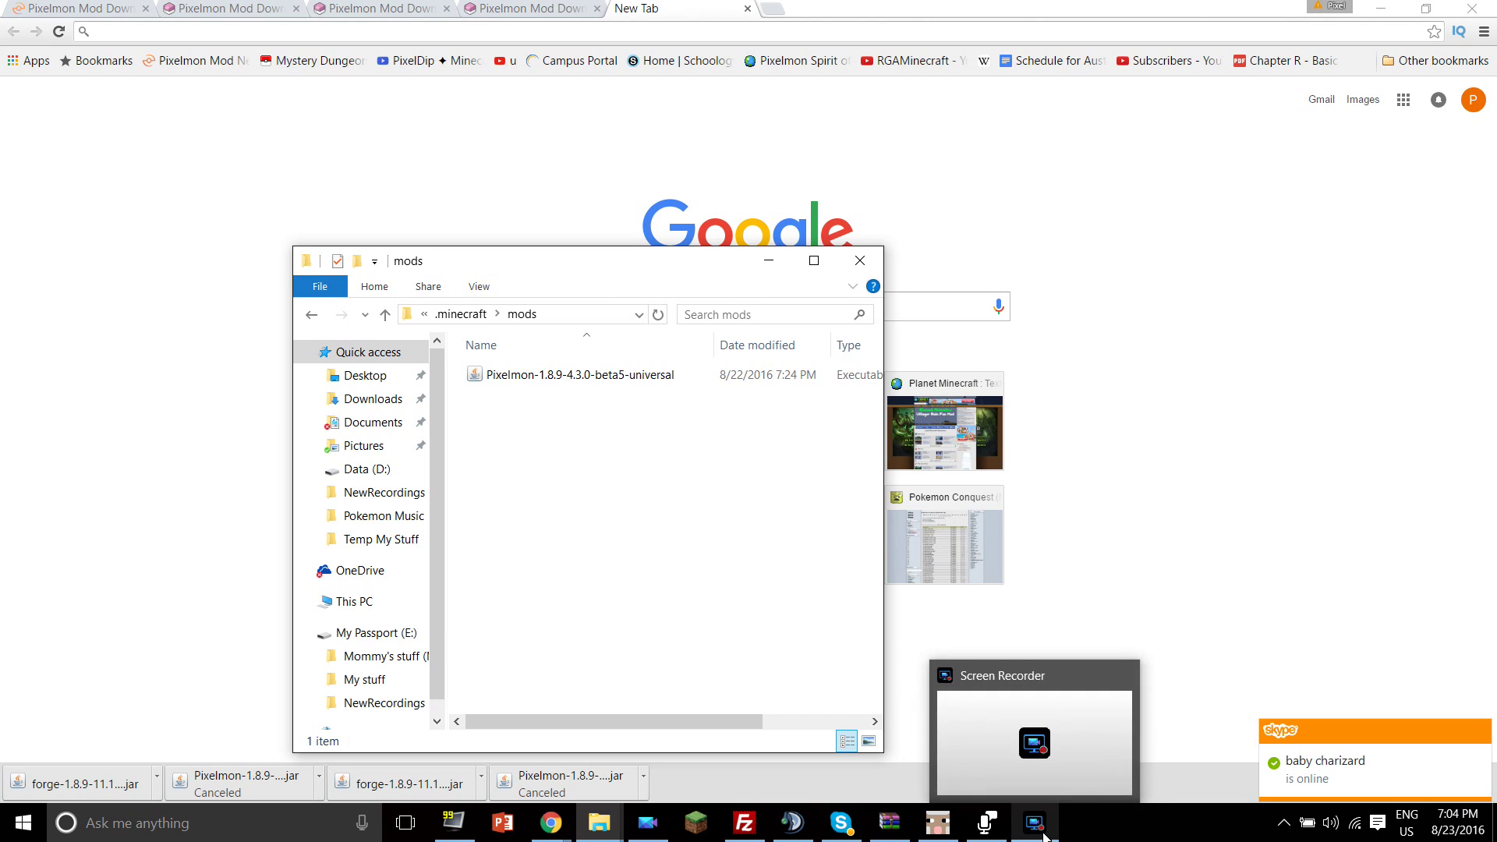
left_click(1042, 835)
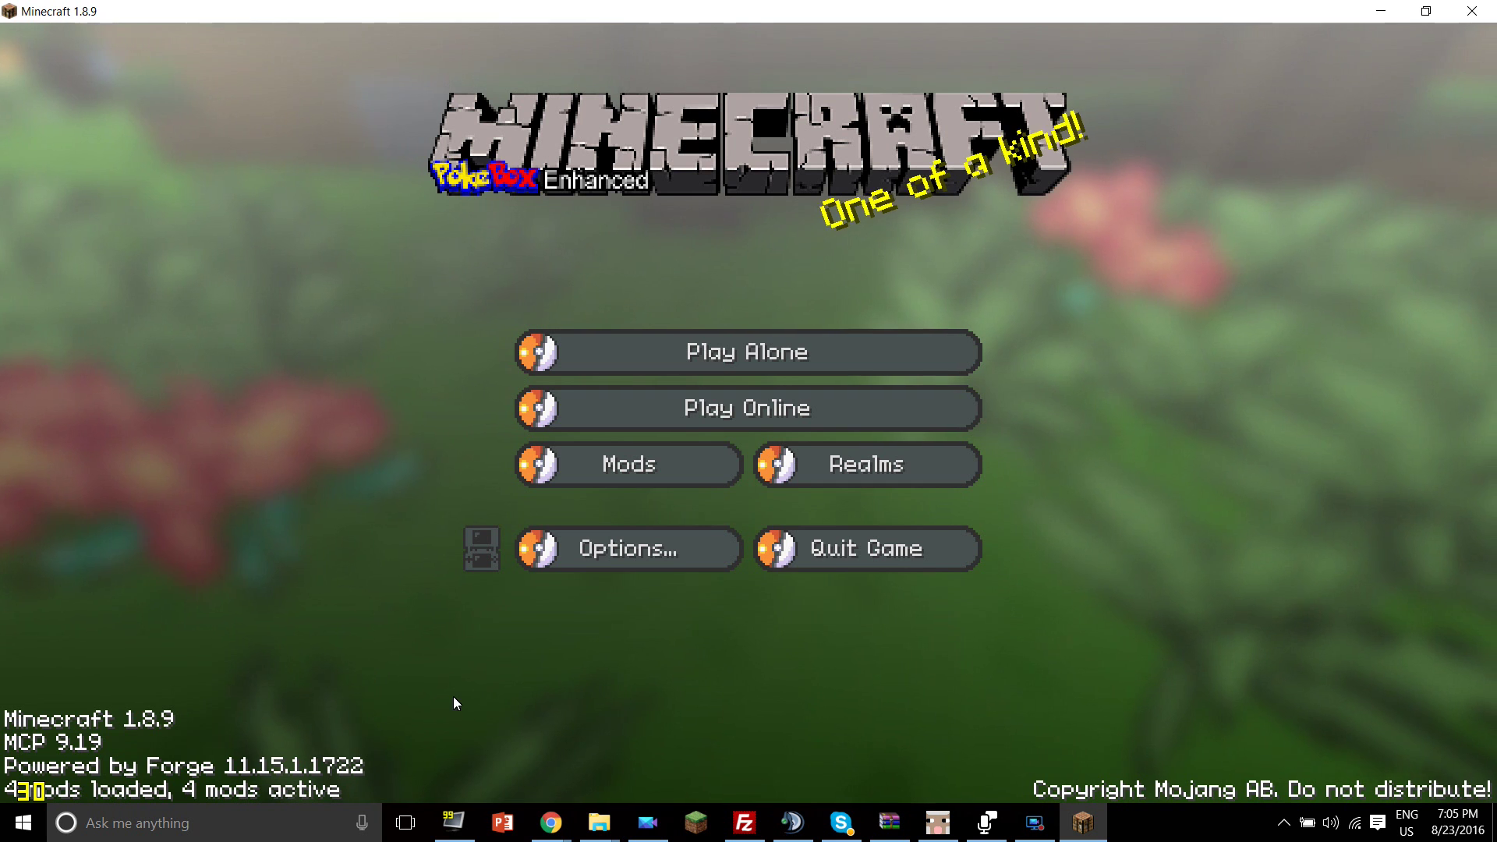
Review the details of Forge Mod Loader, Minecraft Forge and Pixelmon in the game's mod list and return to the title screen.
left_click(619, 475)
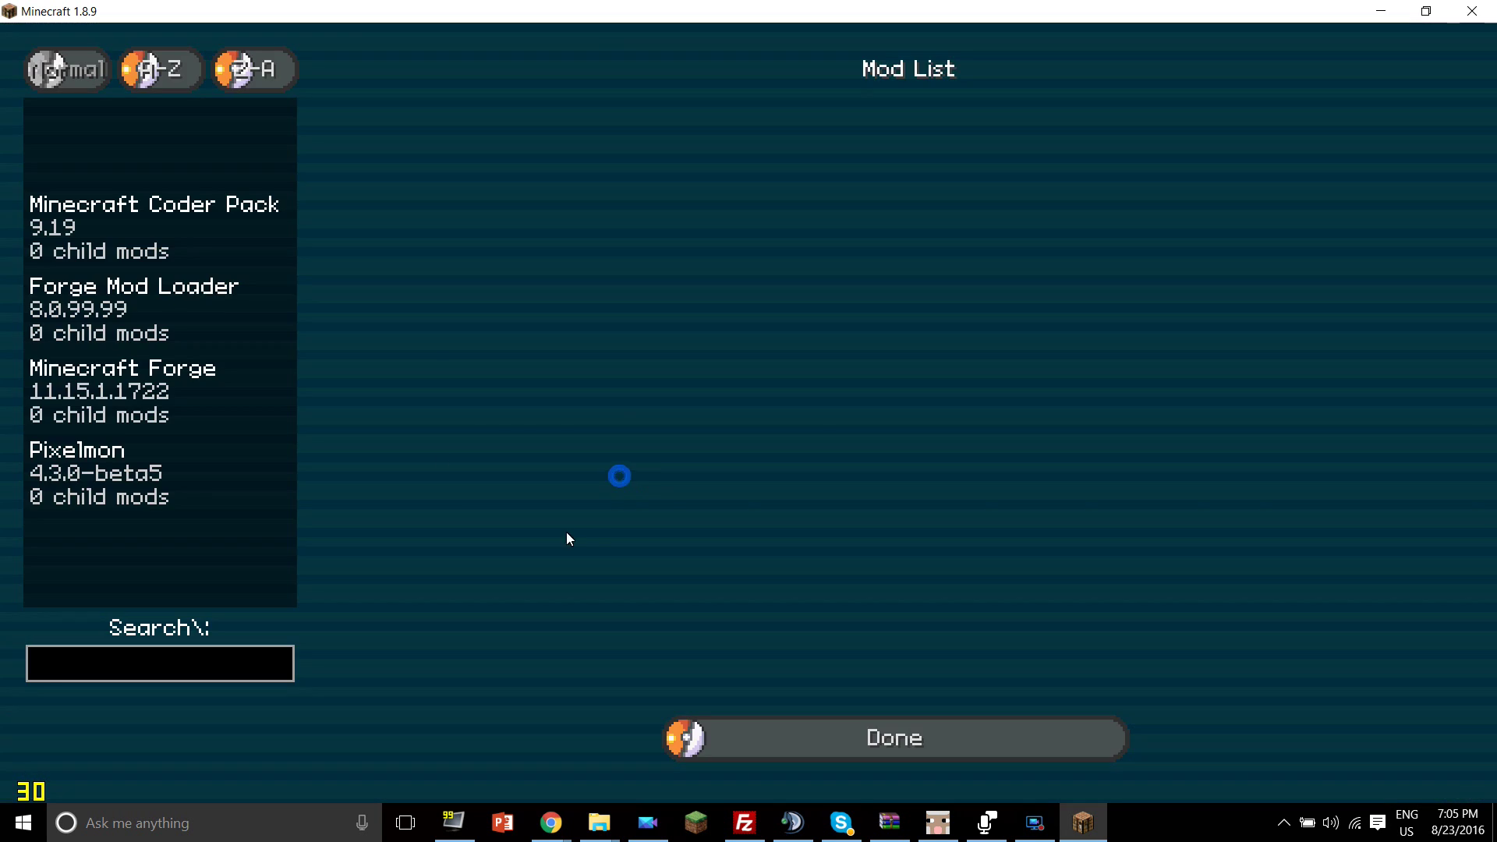
left_click(151, 233)
left_click(94, 309)
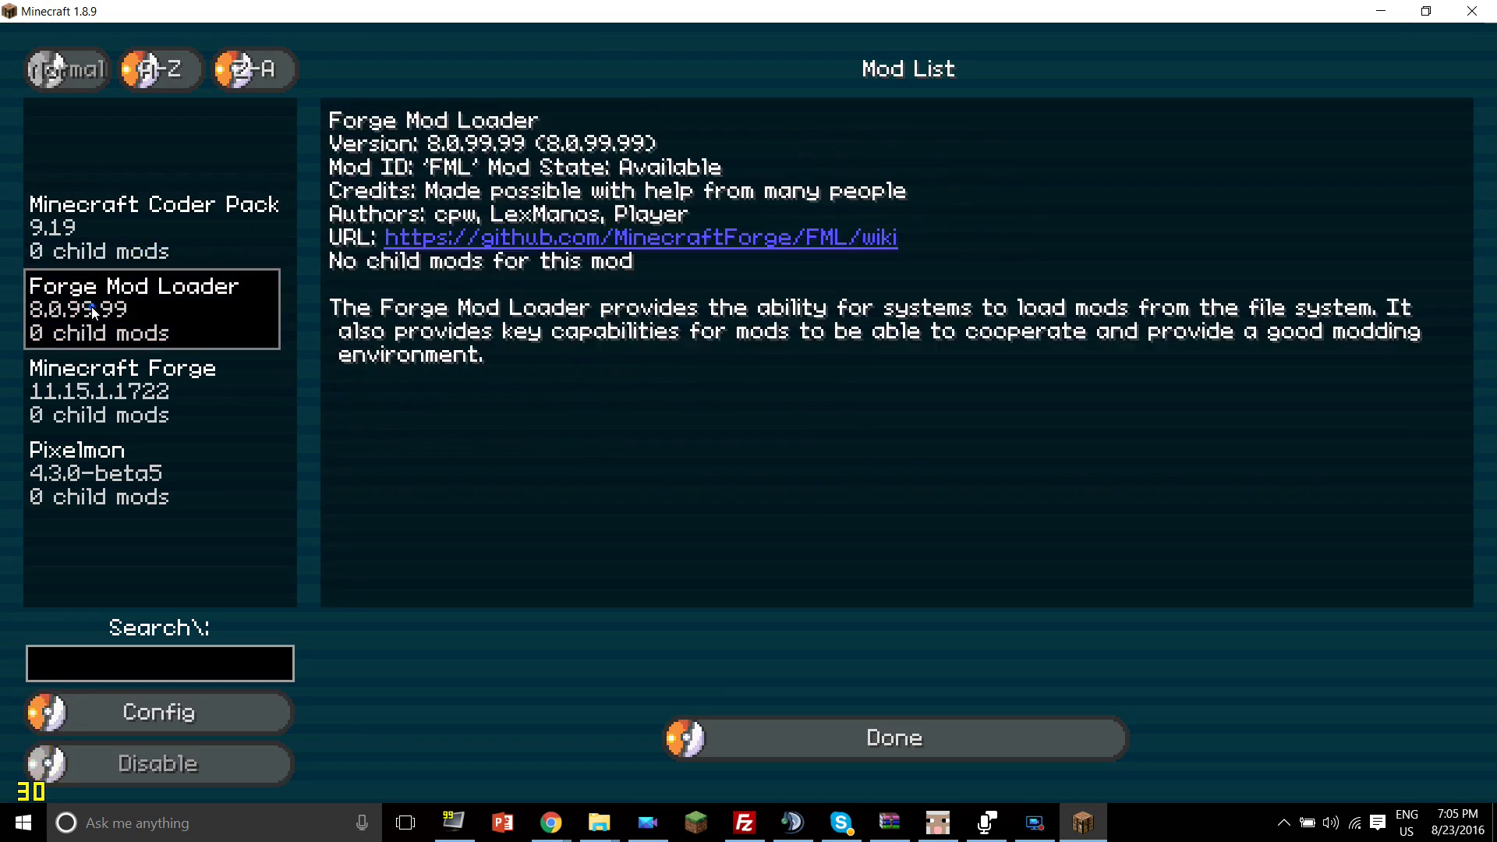
left_click(128, 400)
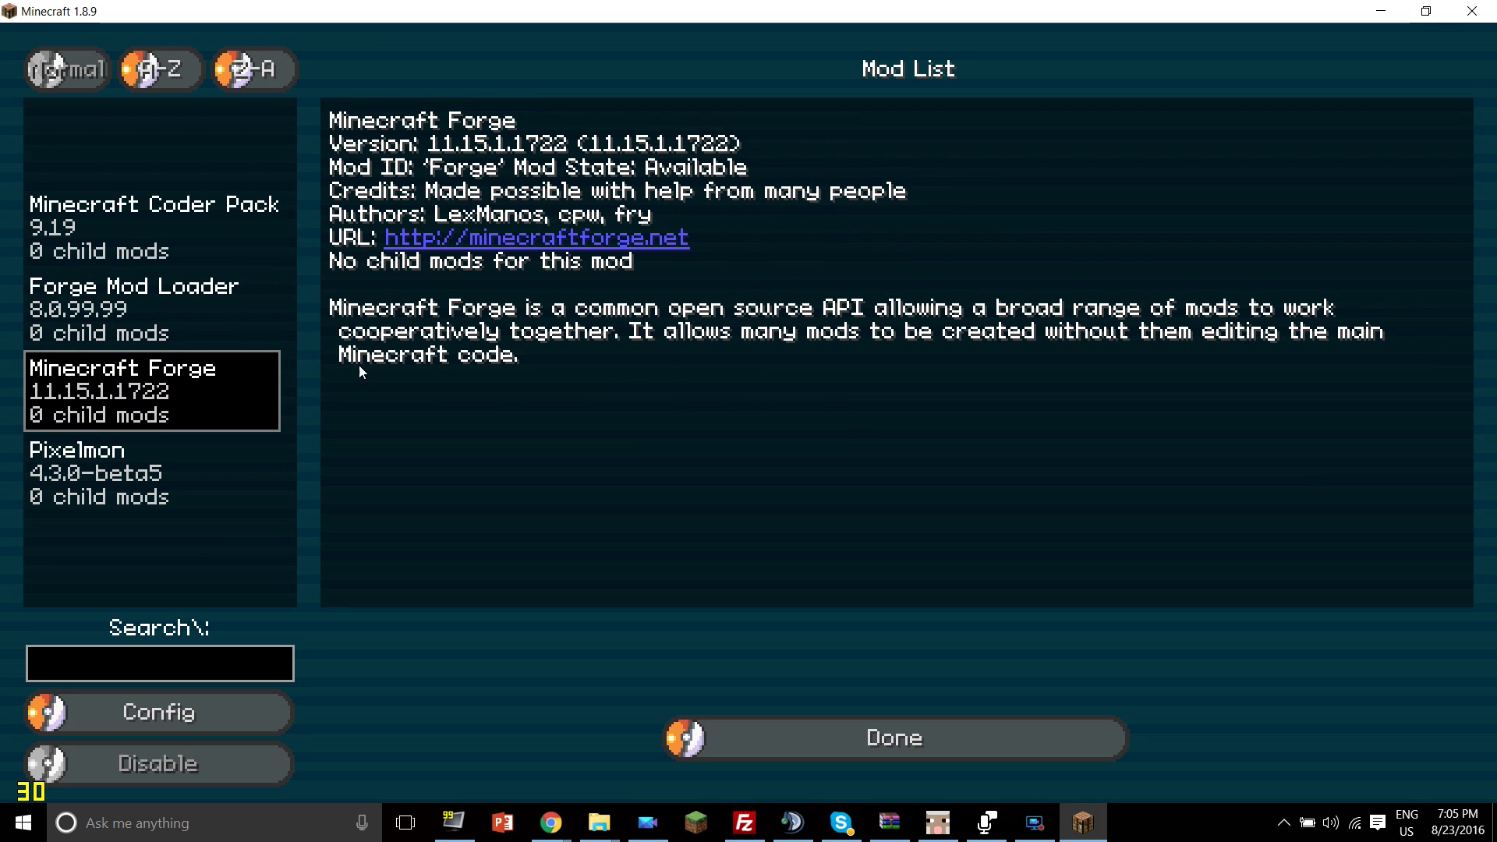
left_click(102, 485)
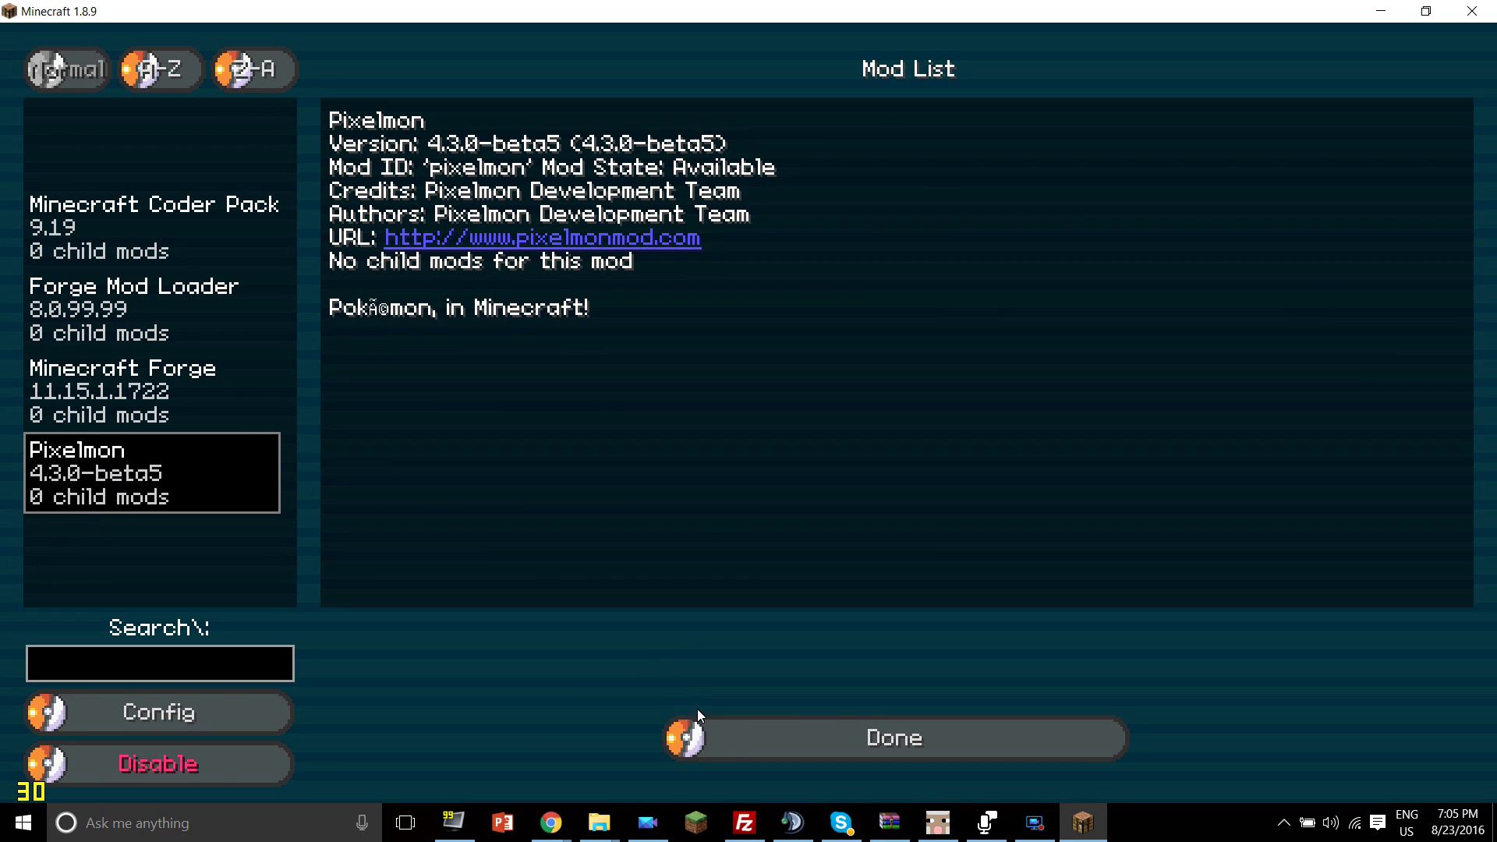
left_click(705, 737)
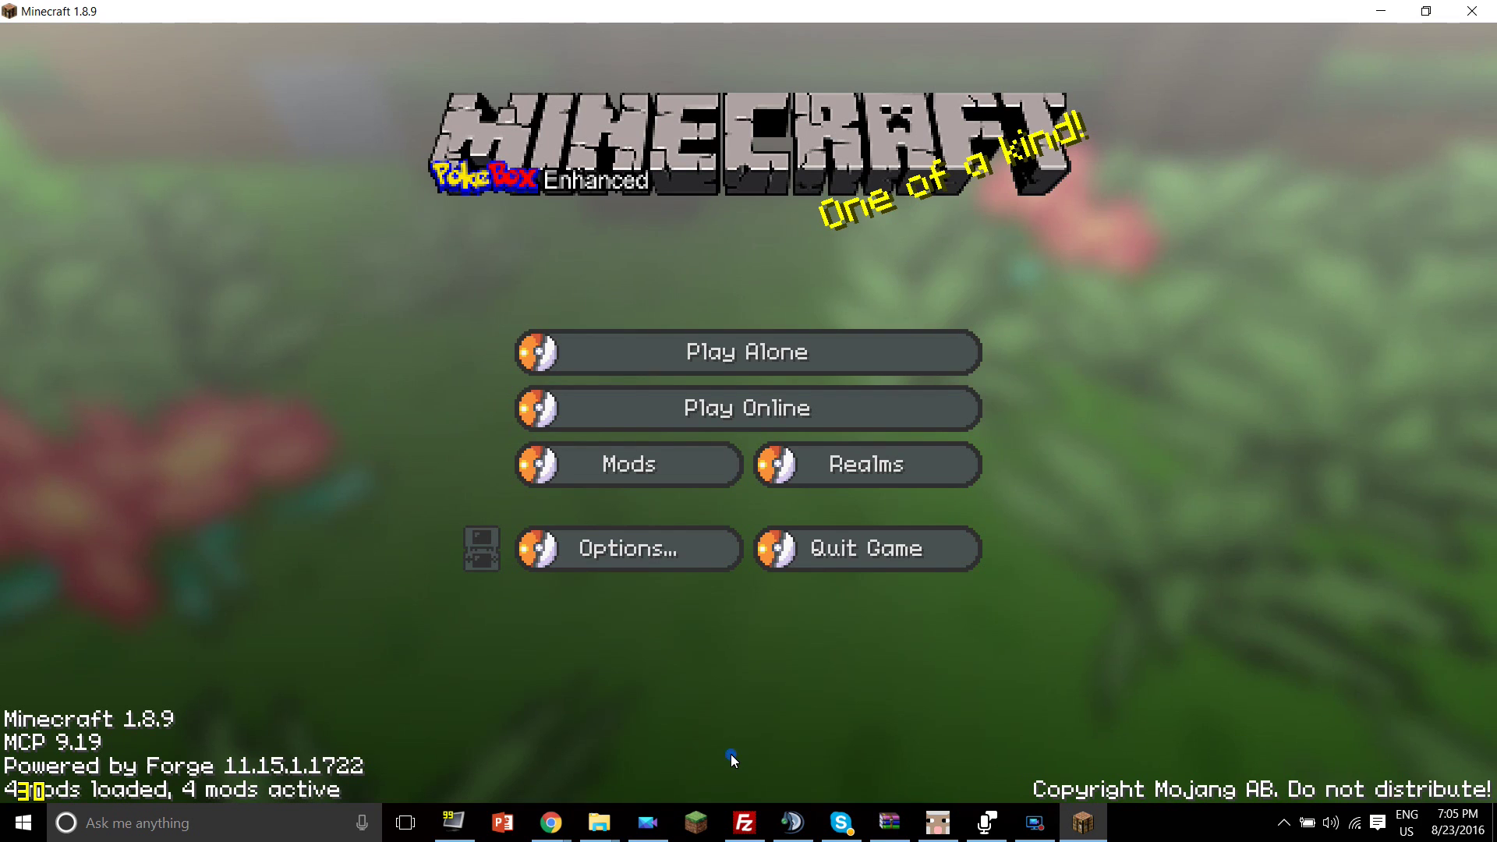
Check the contents of the mods folder in File Explorer and return to the Minecraft title screen.
left_click(611, 835)
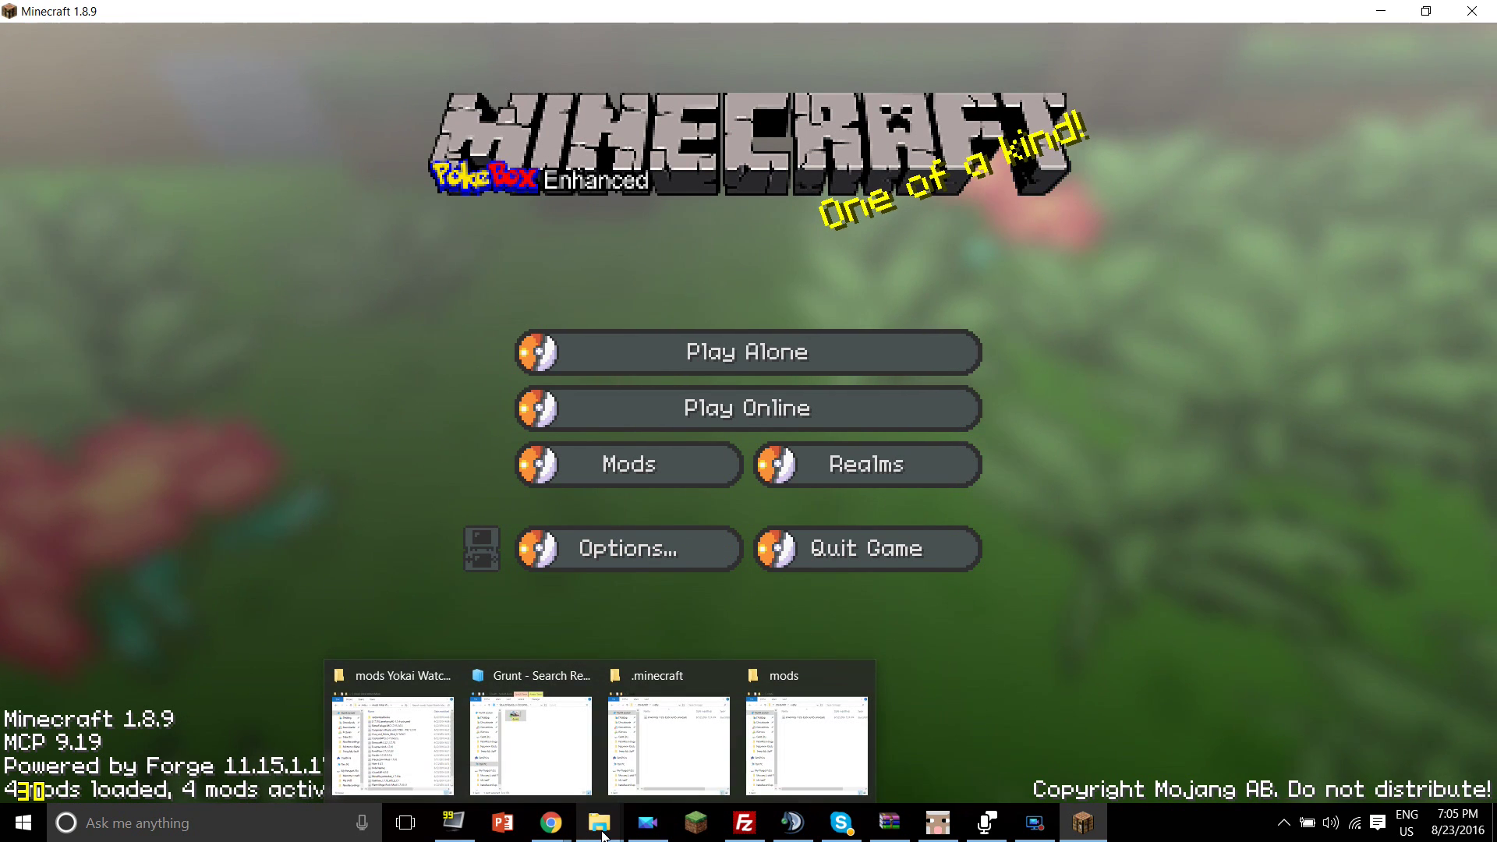
left_click(753, 761)
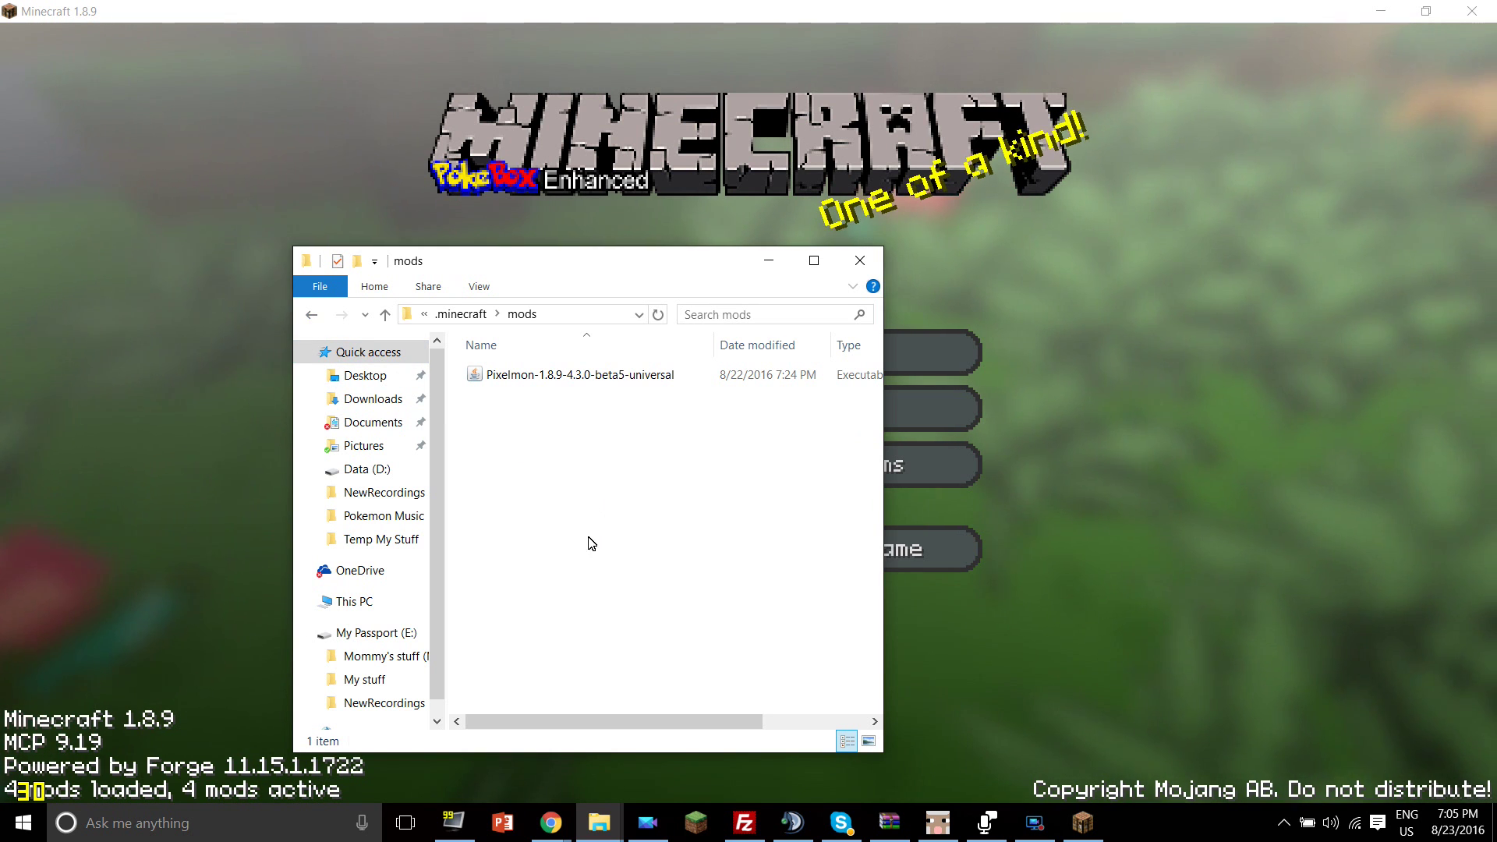
left_click(1014, 309)
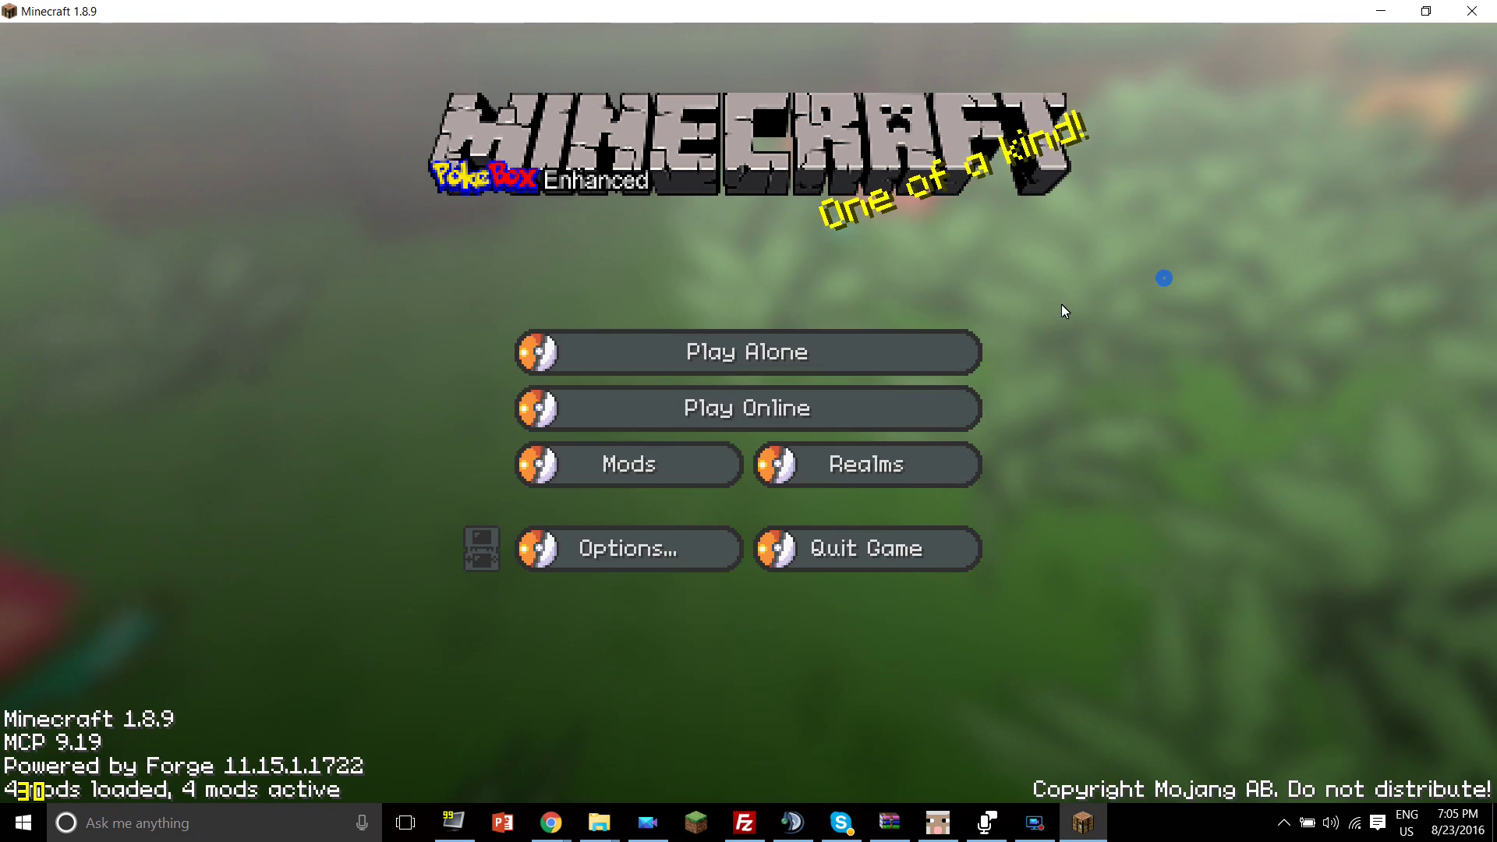
Load the single-player world "Proof".
left_click(858, 344)
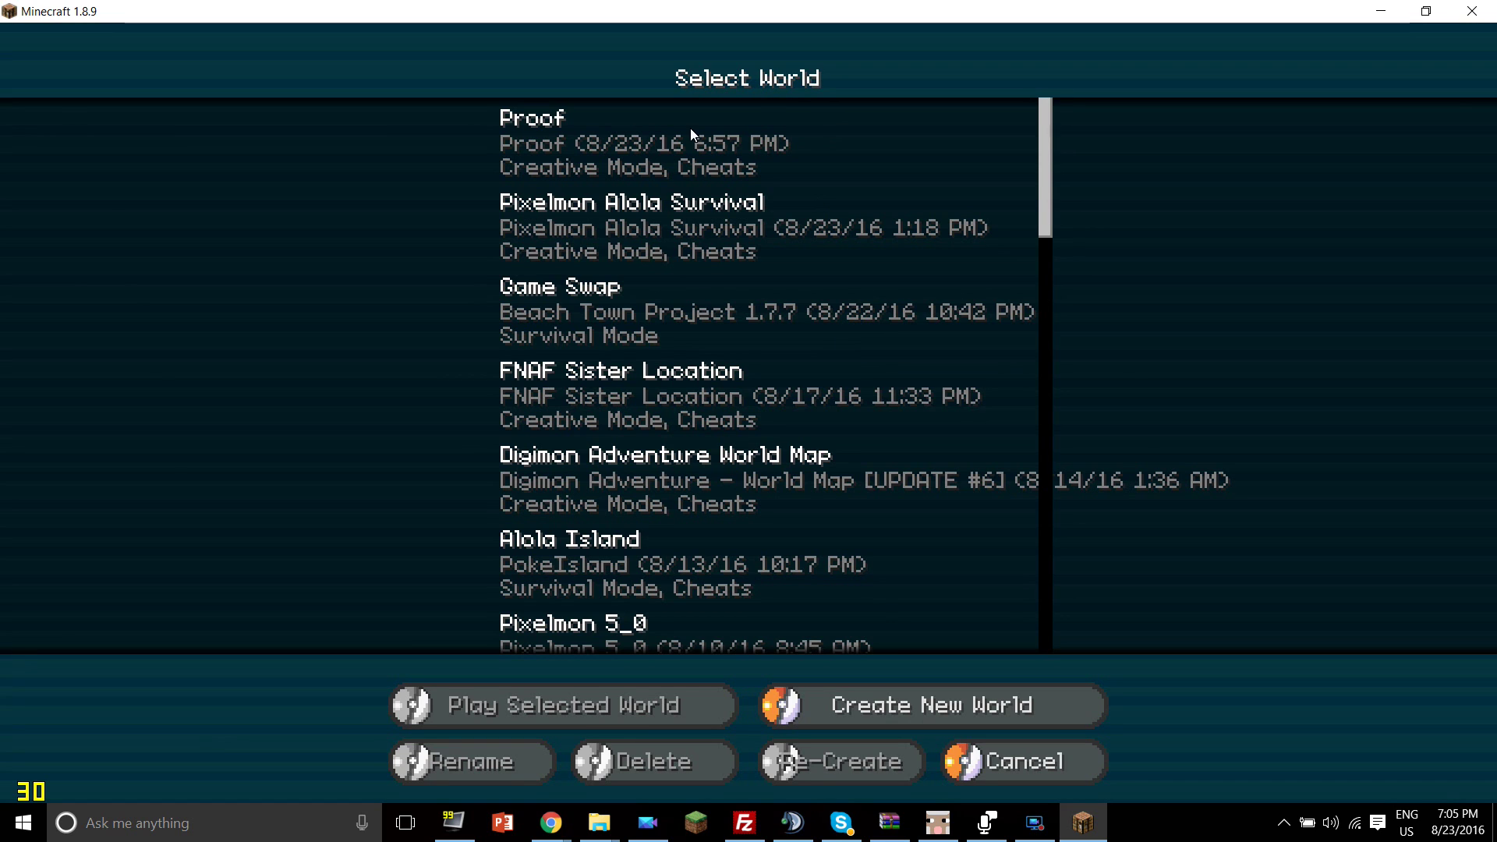
double_click(650, 132)
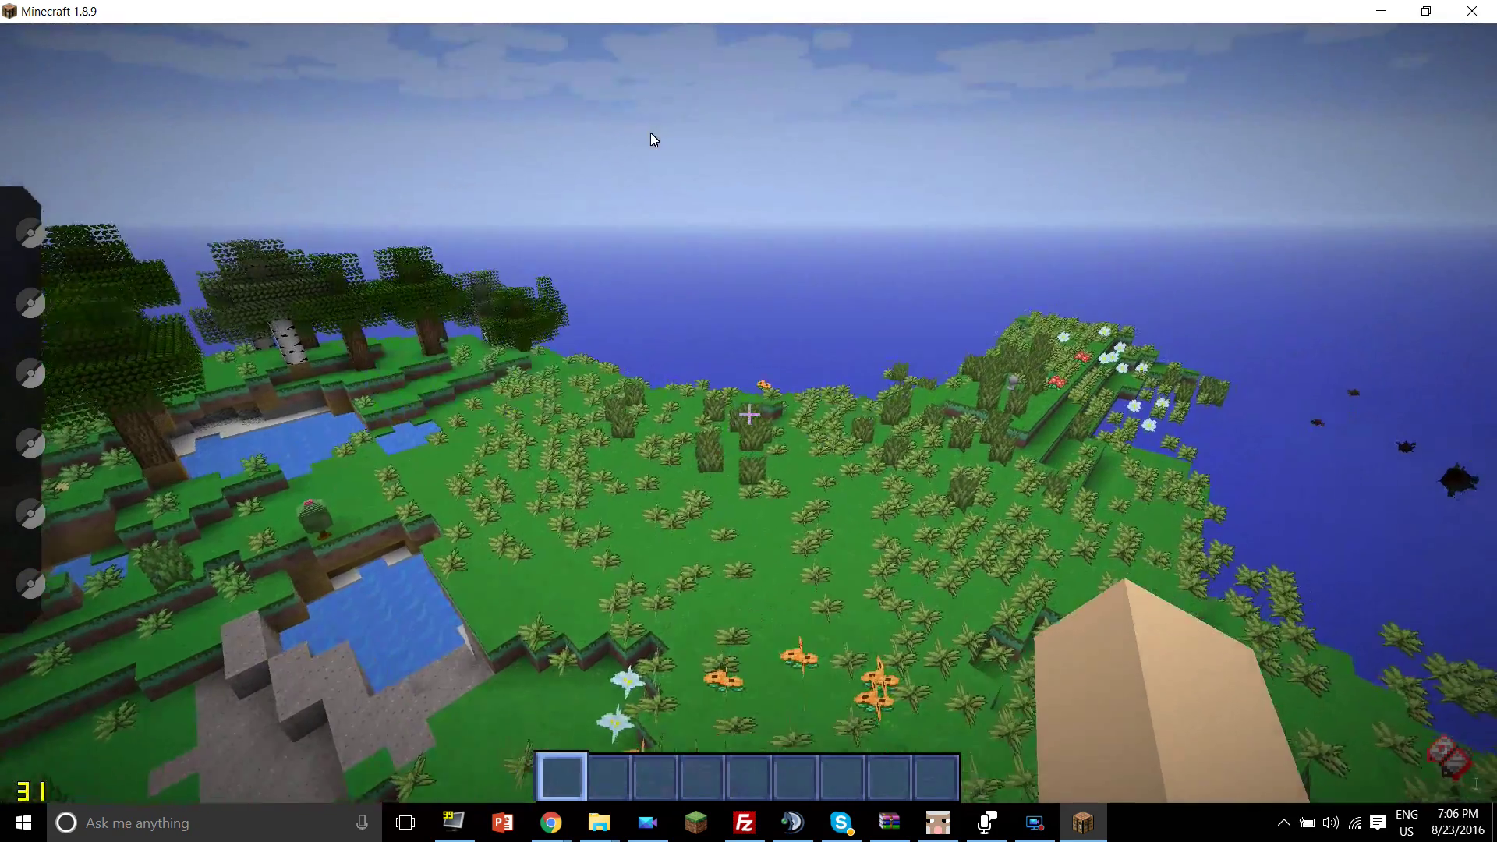
mouse_move(871, 426)
mouse_move(750, 413)
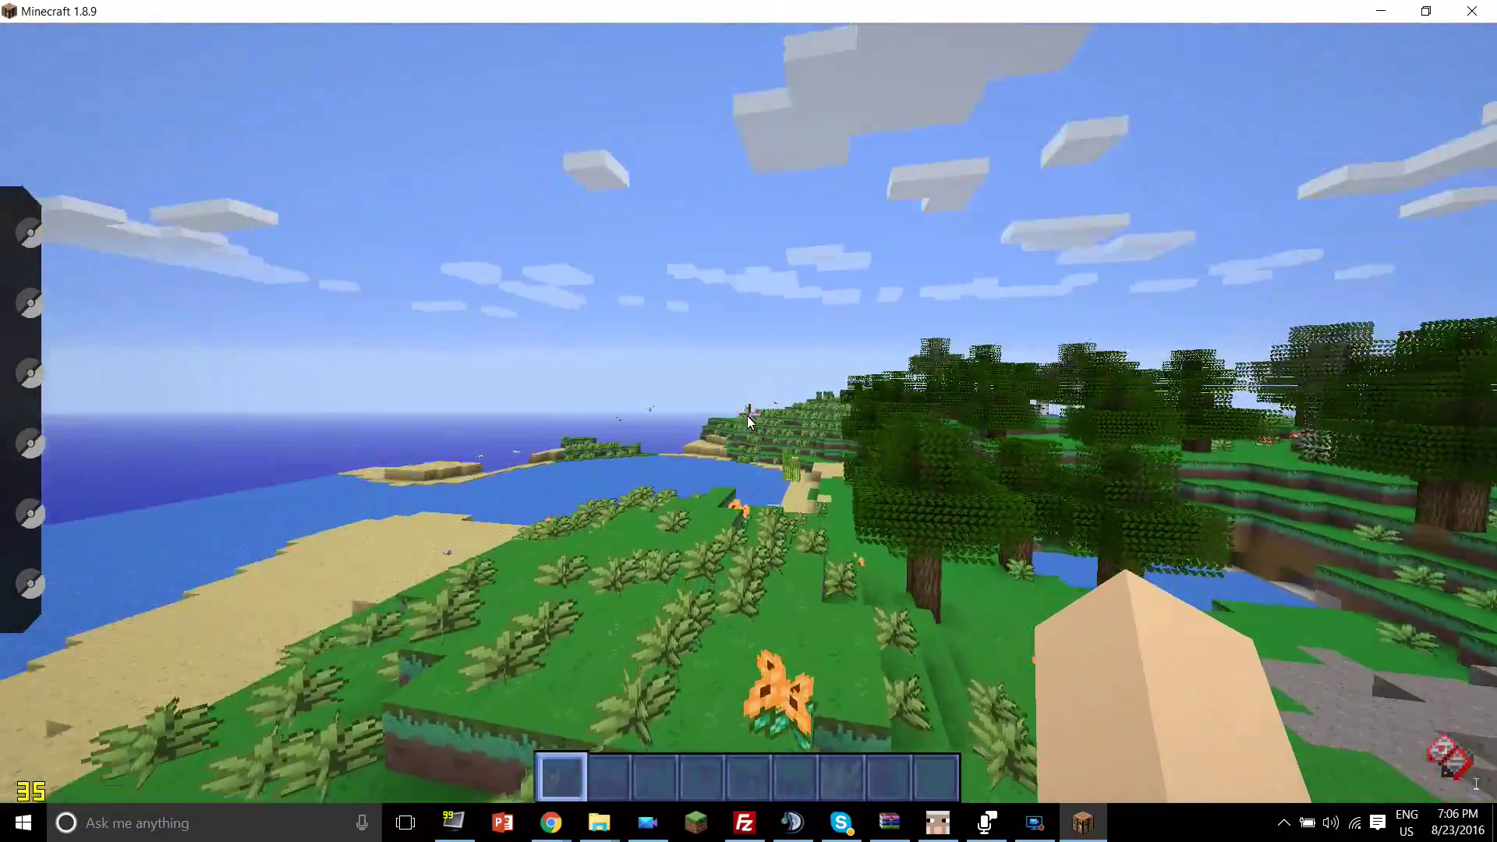
Travel across the coast and grassland of the world and look at the wild Pokémon there.
key("w")
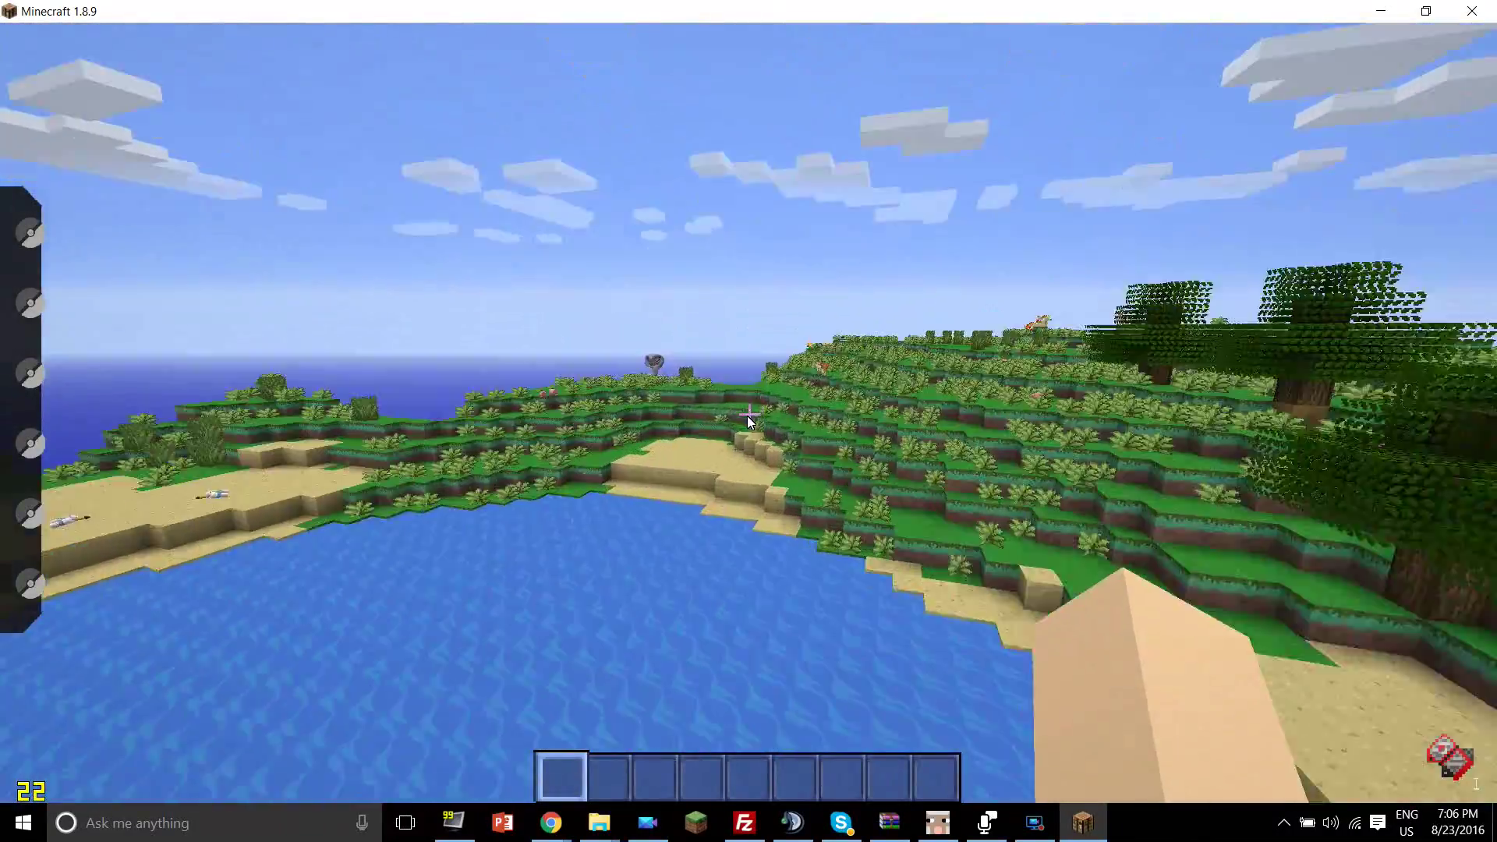
key("w")
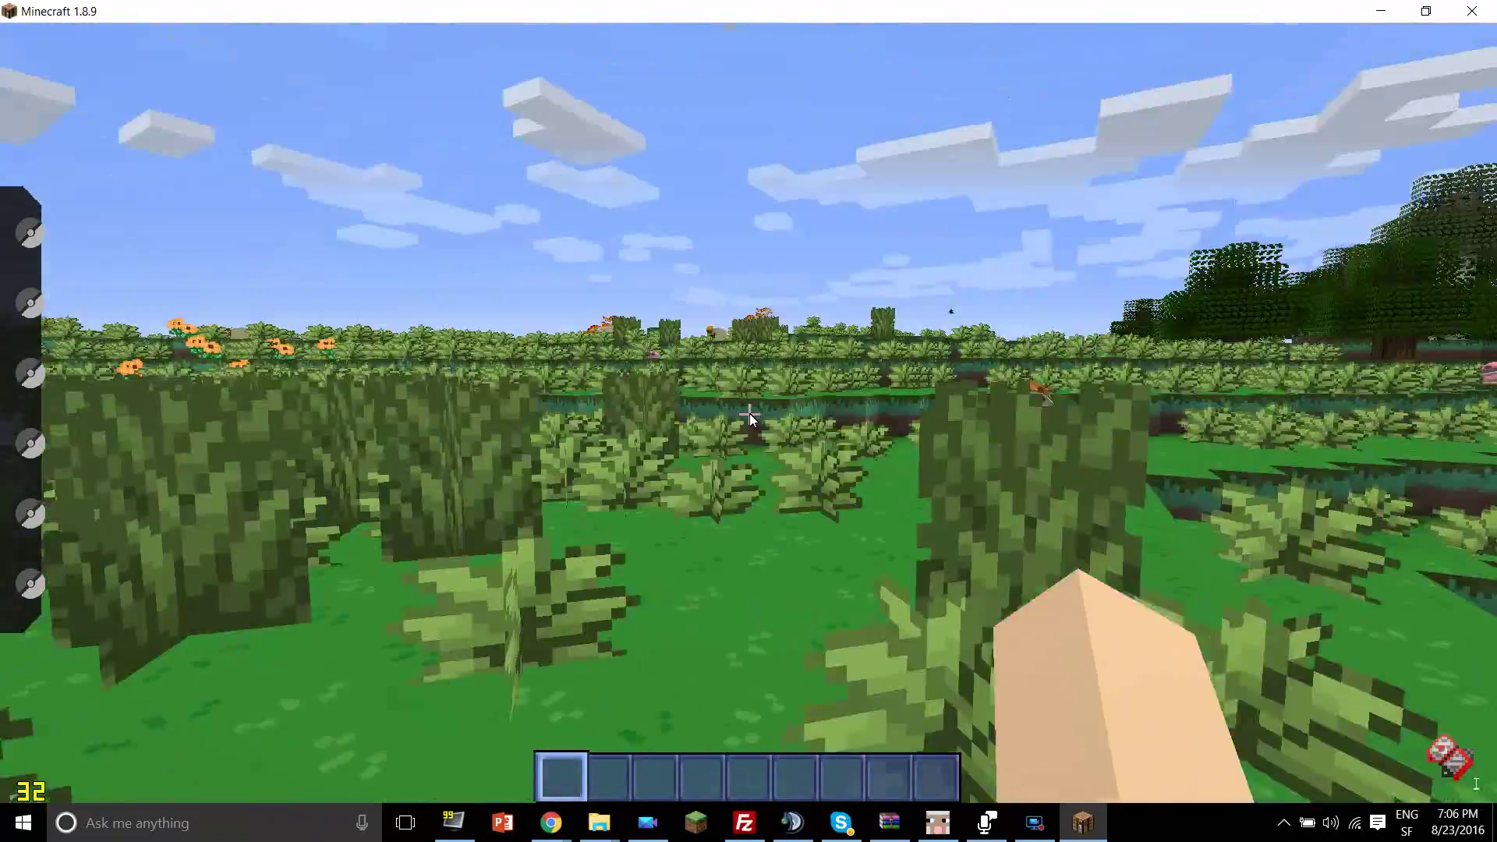
key("w")
key("w")
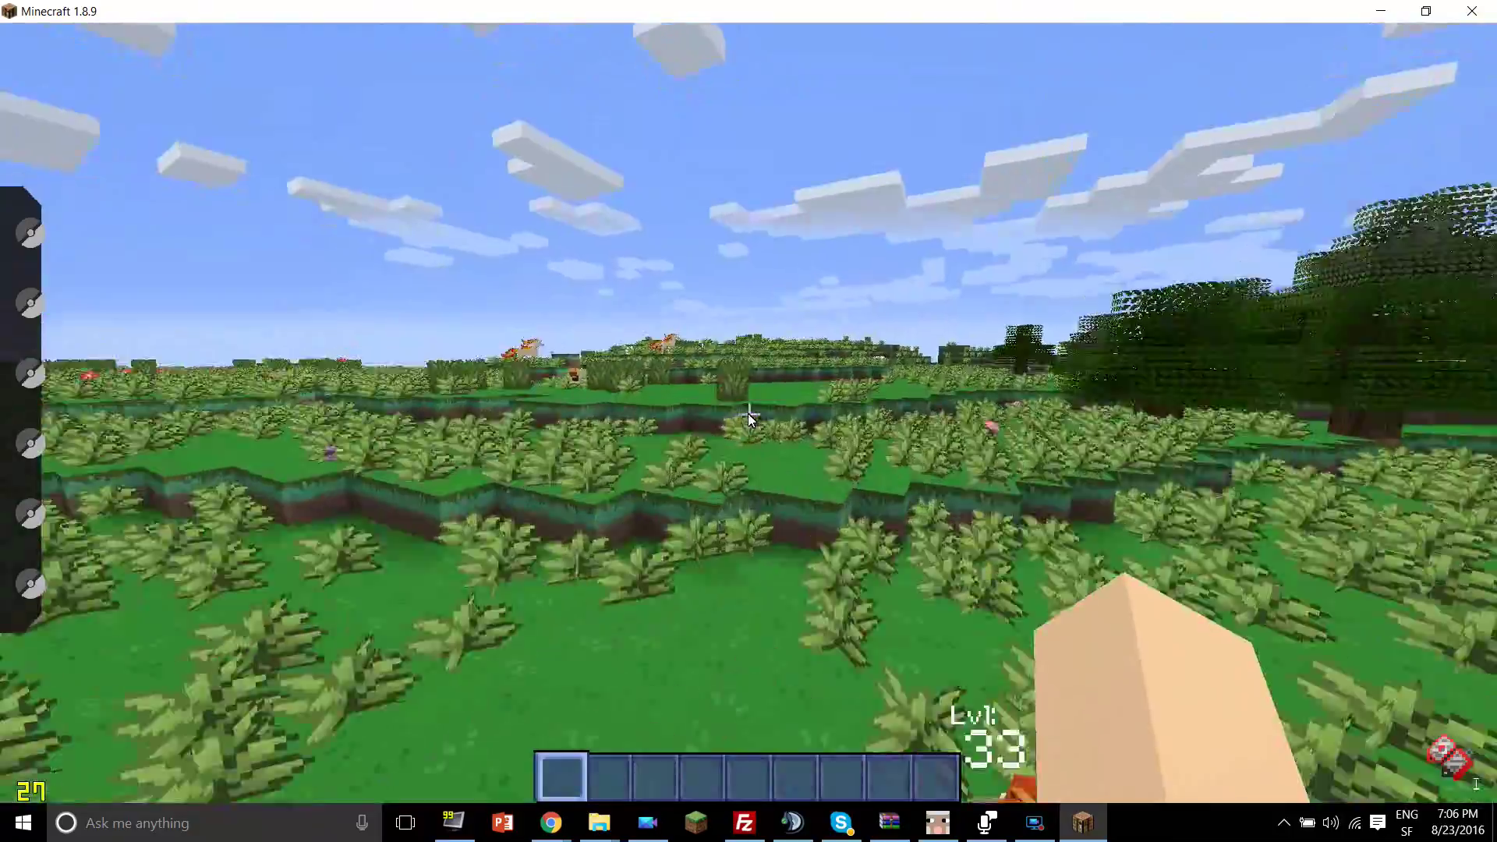
key("space")
key("w")
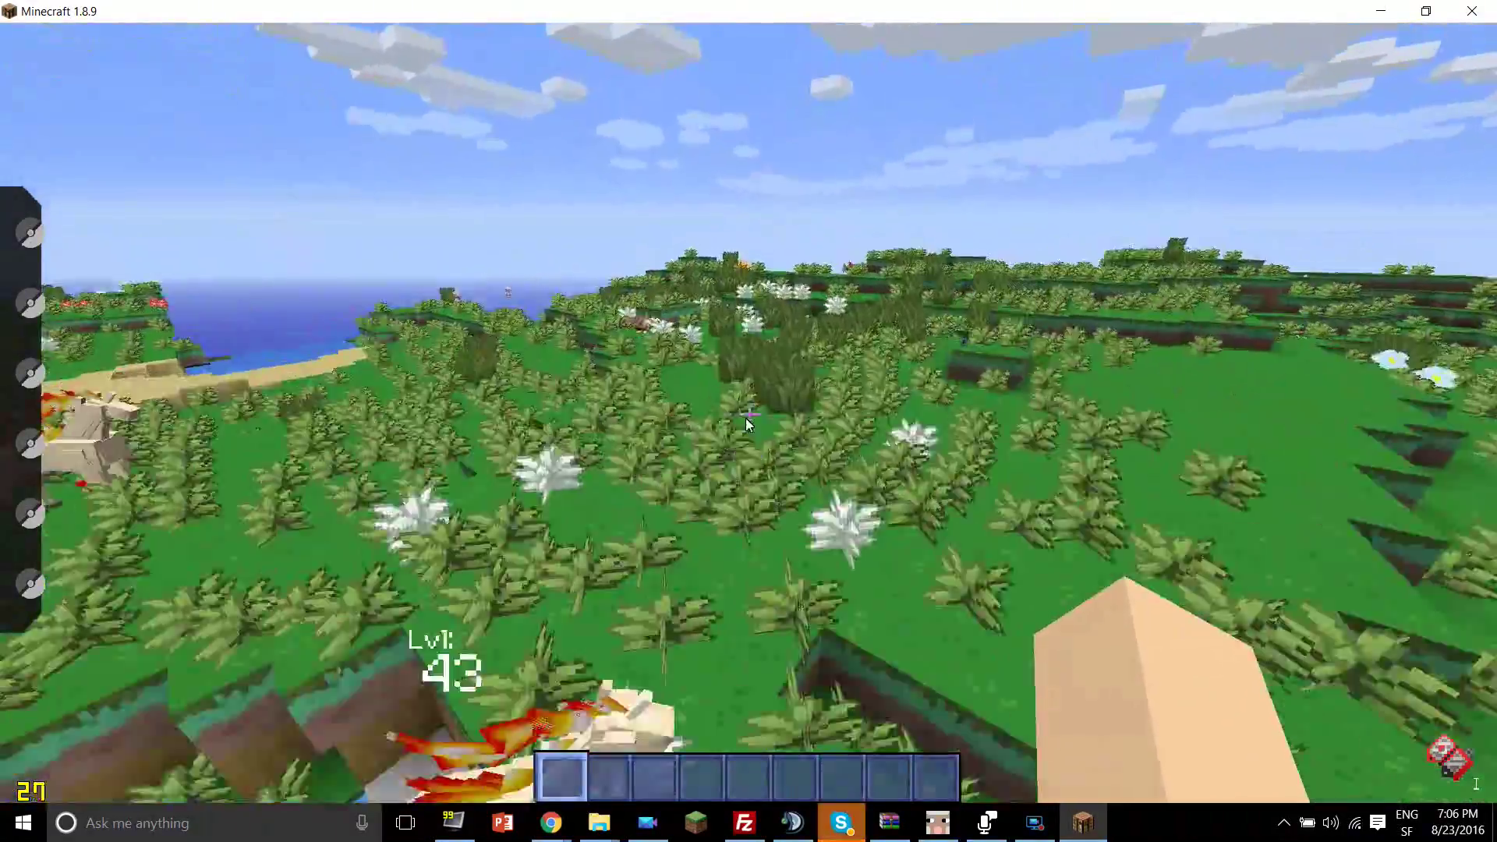
key("space")
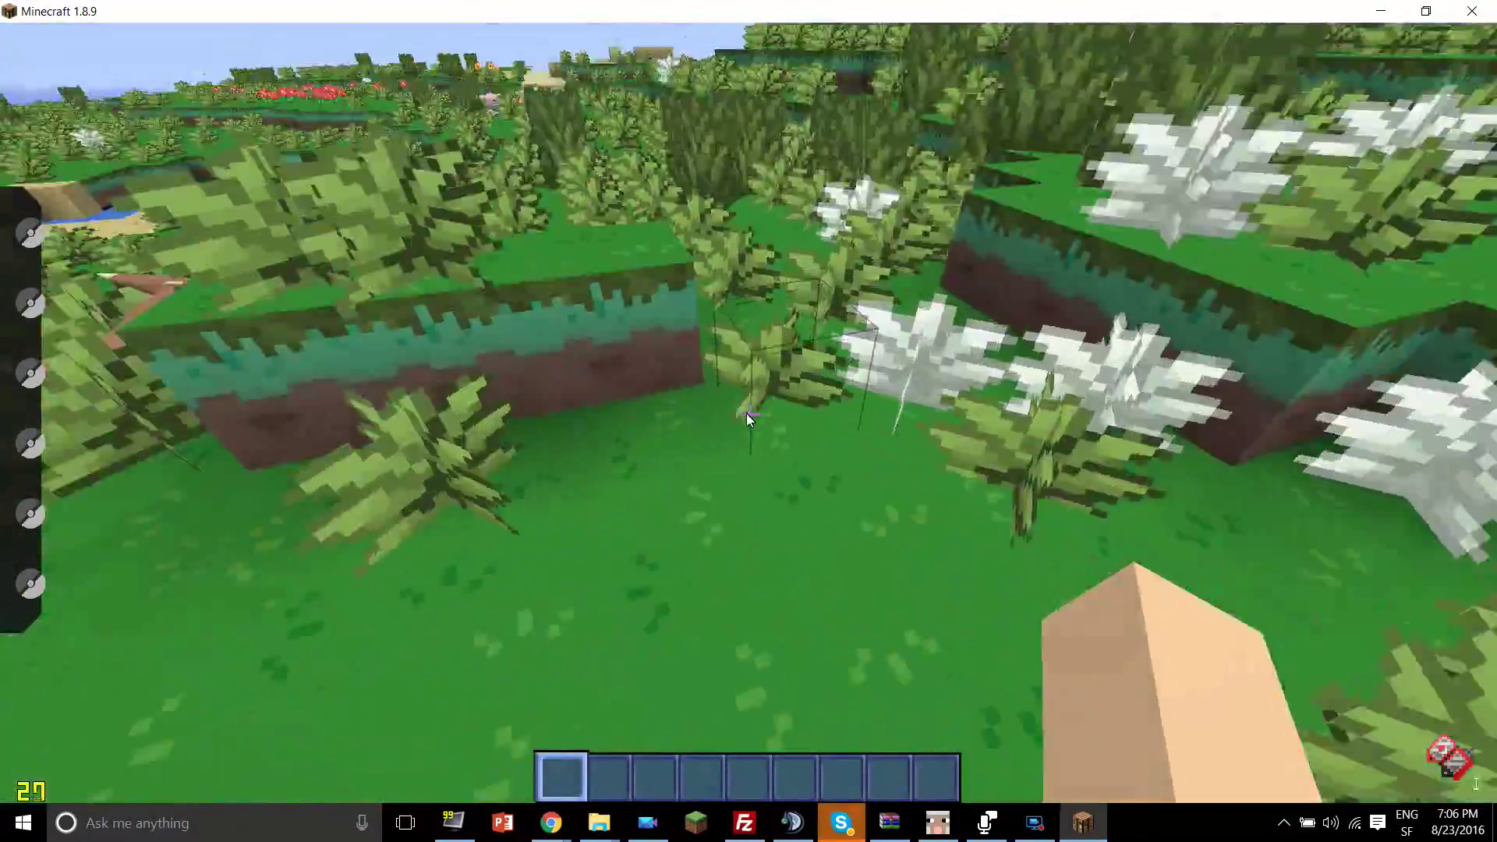
key("w")
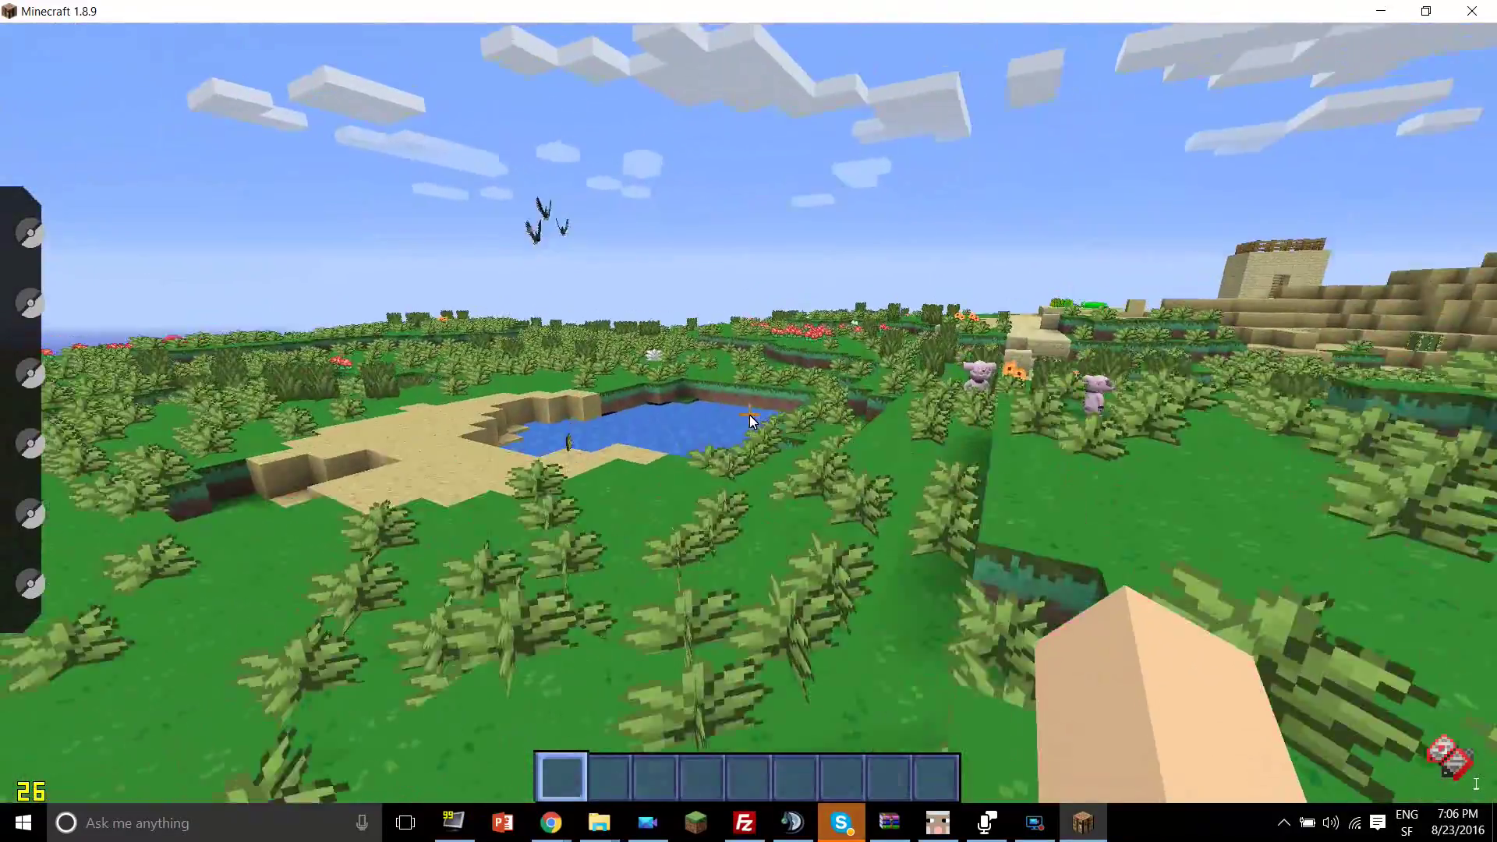
Move into the tall grass and submit a /pokespawn command in the chat.
key("w")
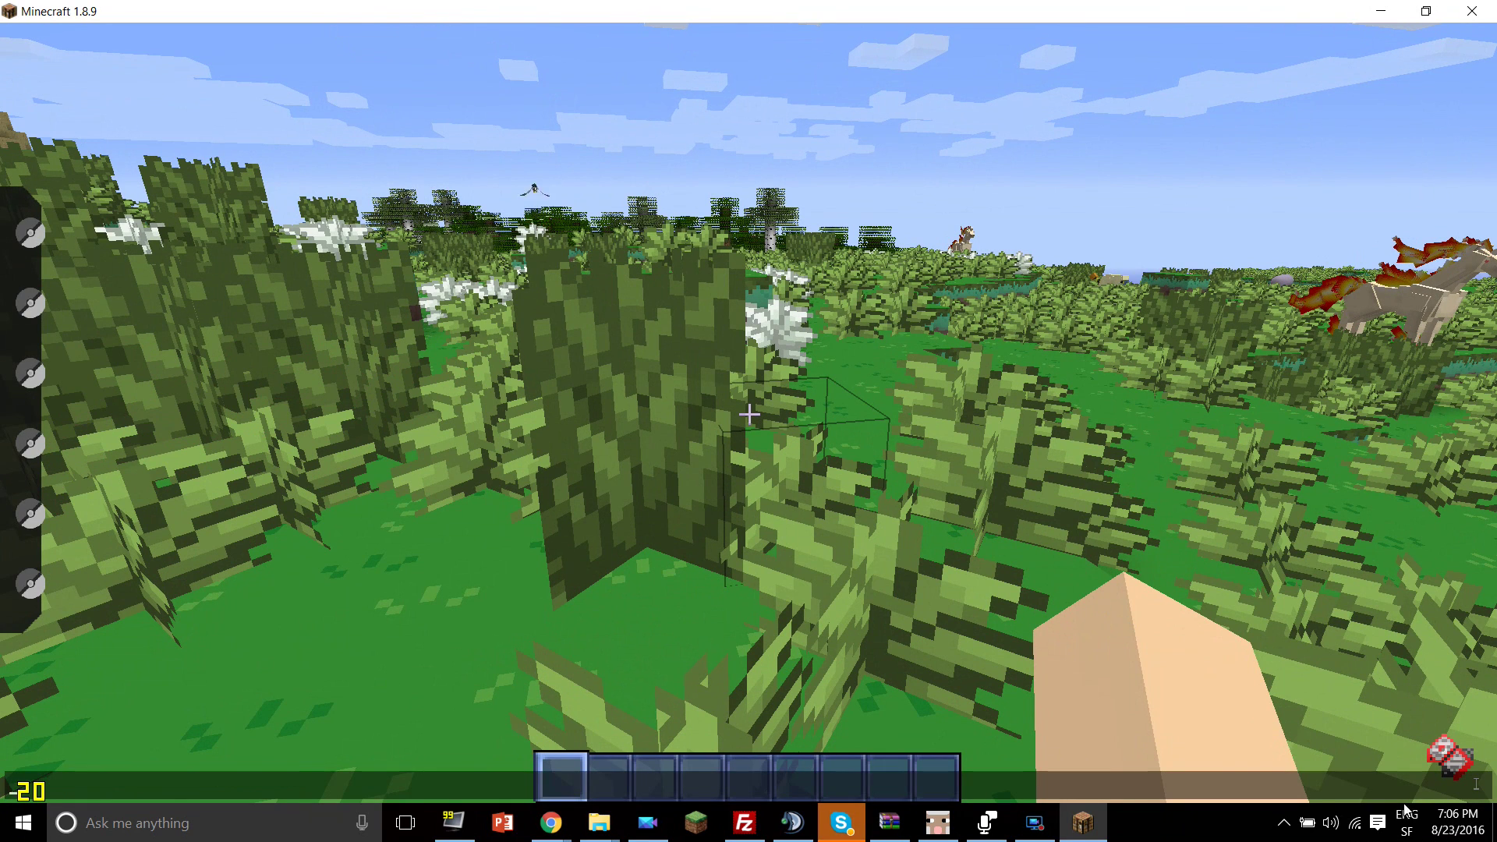
left_click(1161, 598)
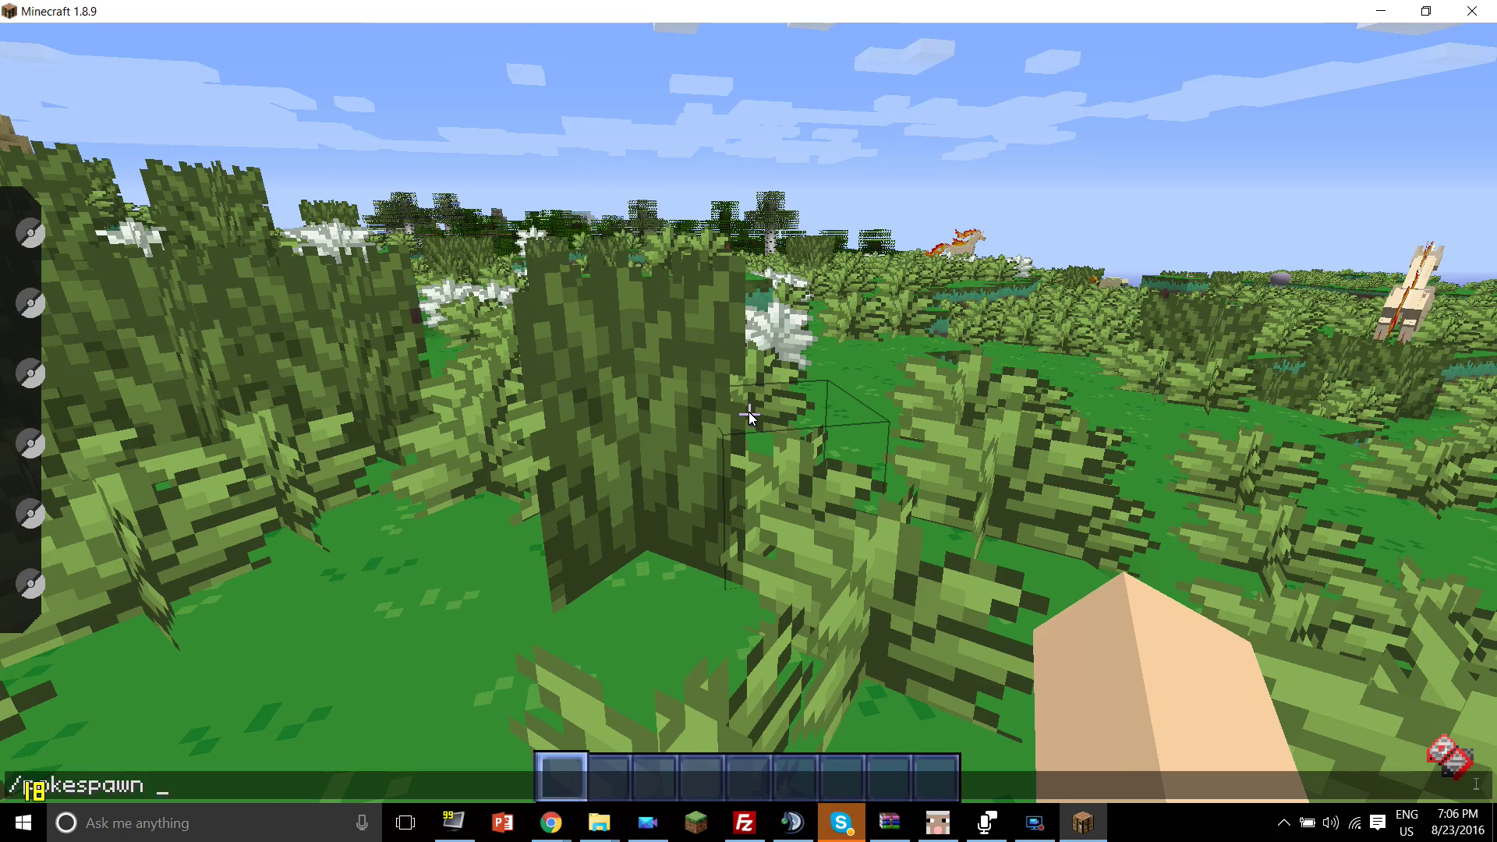
key("Return")
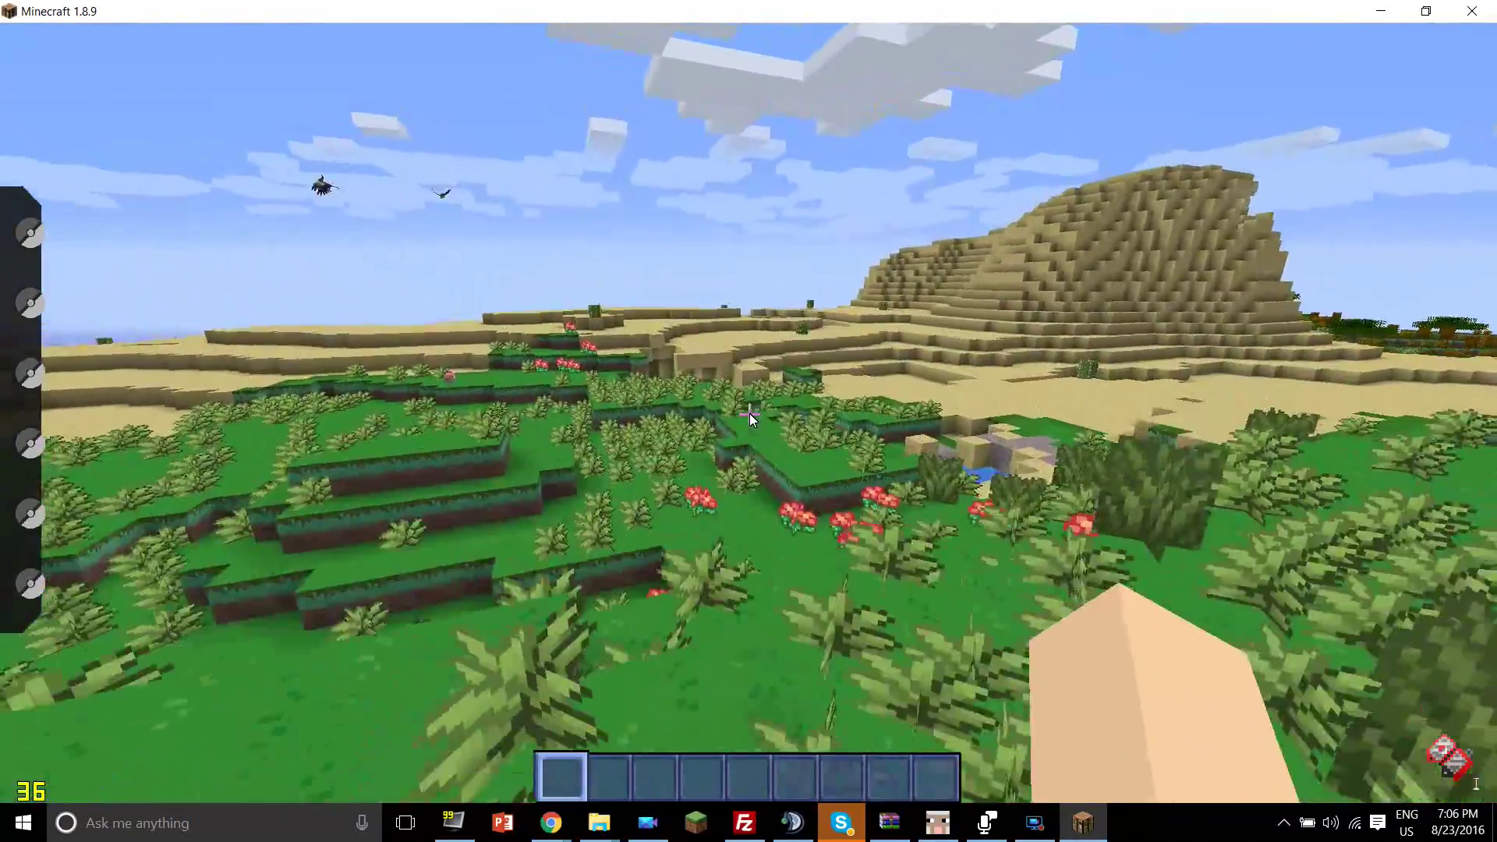
Travel from the grassland into the desert and examine the large sand hill.
key("w")
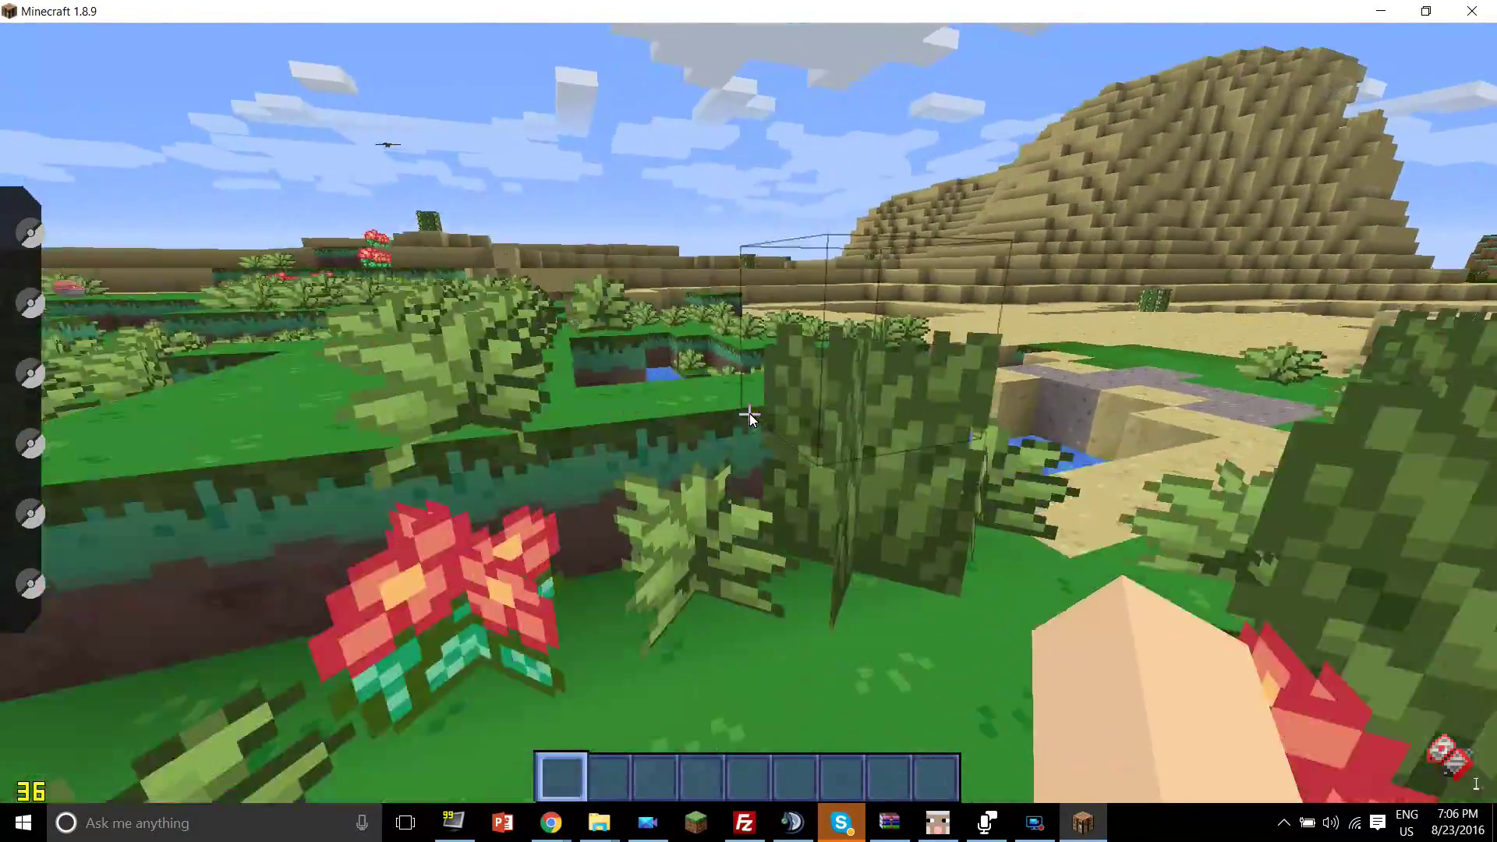
key("w")
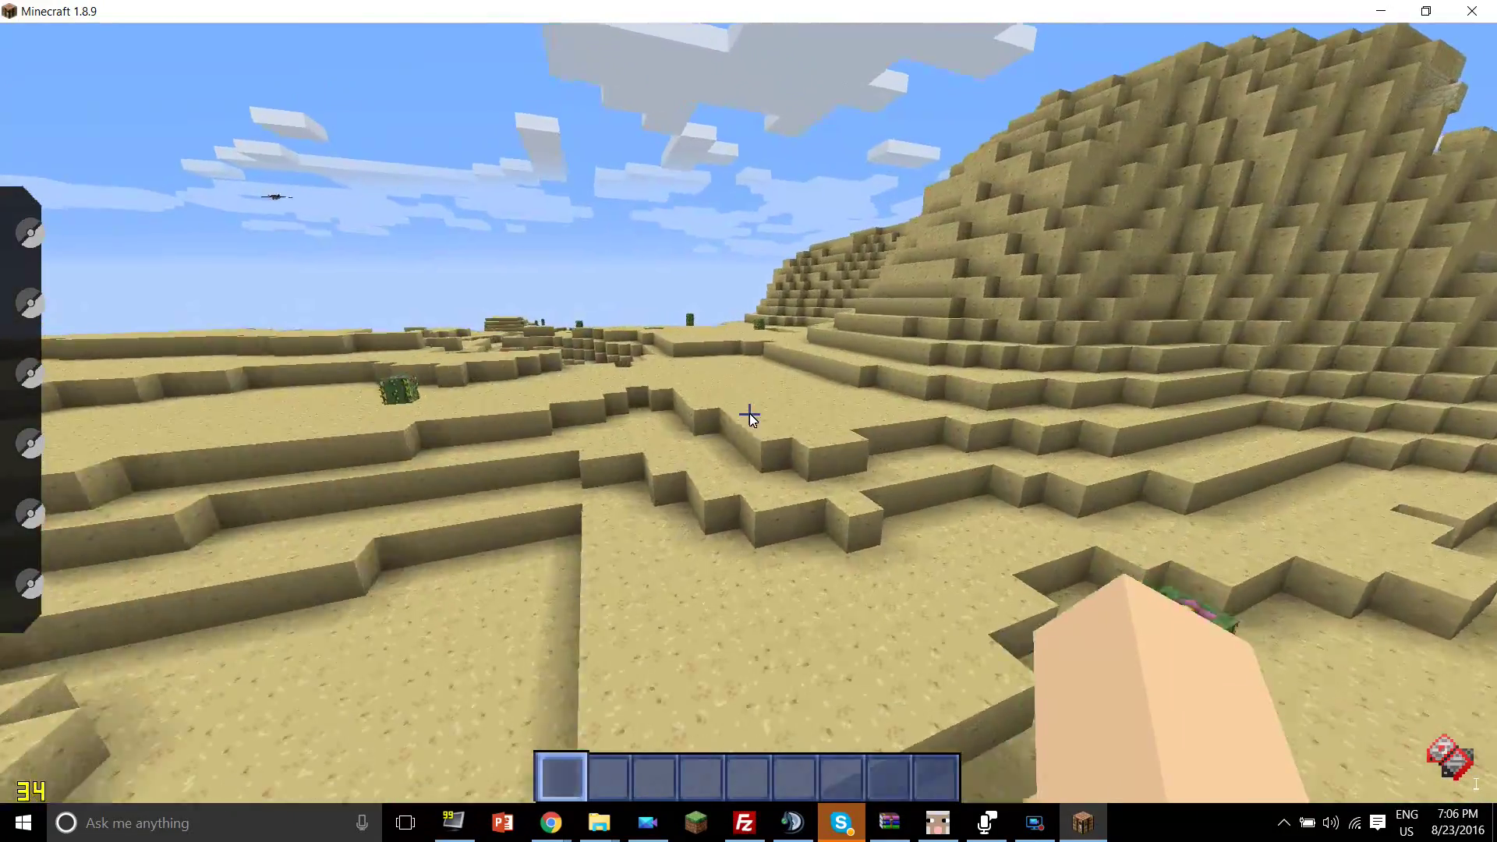
key("w")
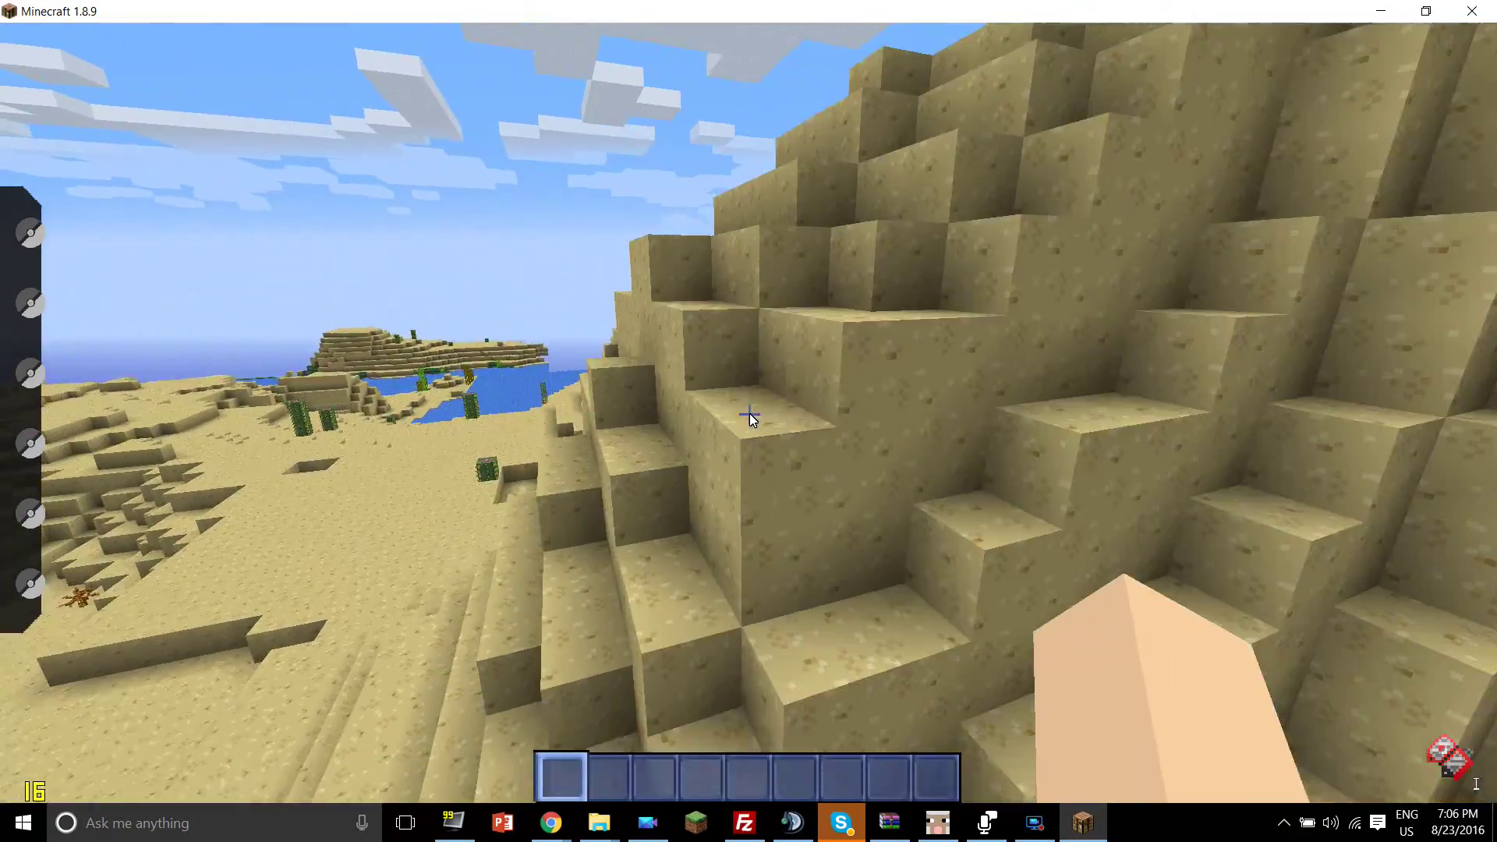
key("s")
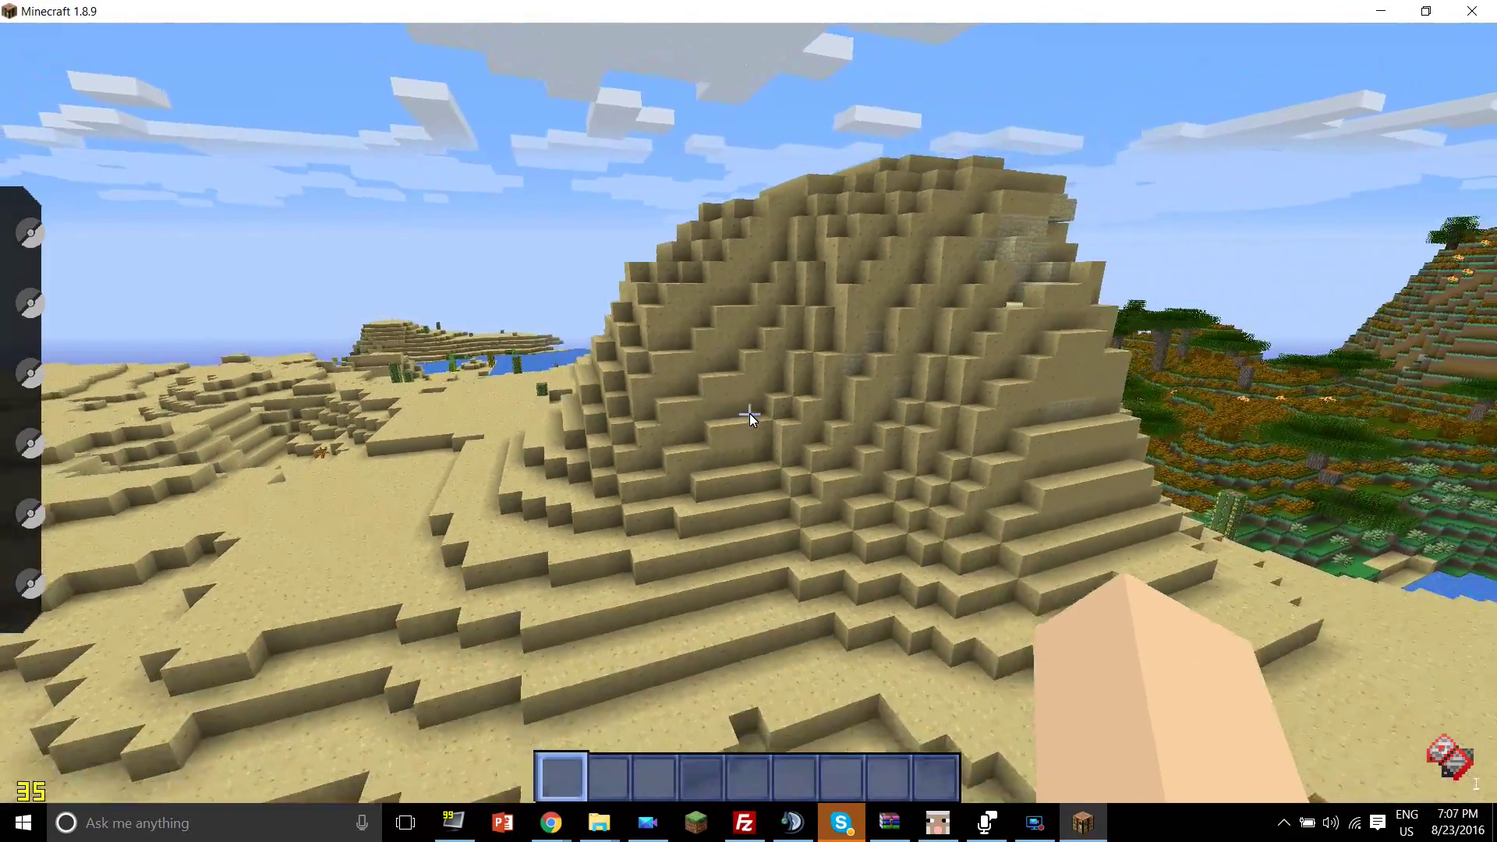
Leave the sand hill and cross the desert to look at the wild Pokémon on the sand ledge near the grassland.
key("s")
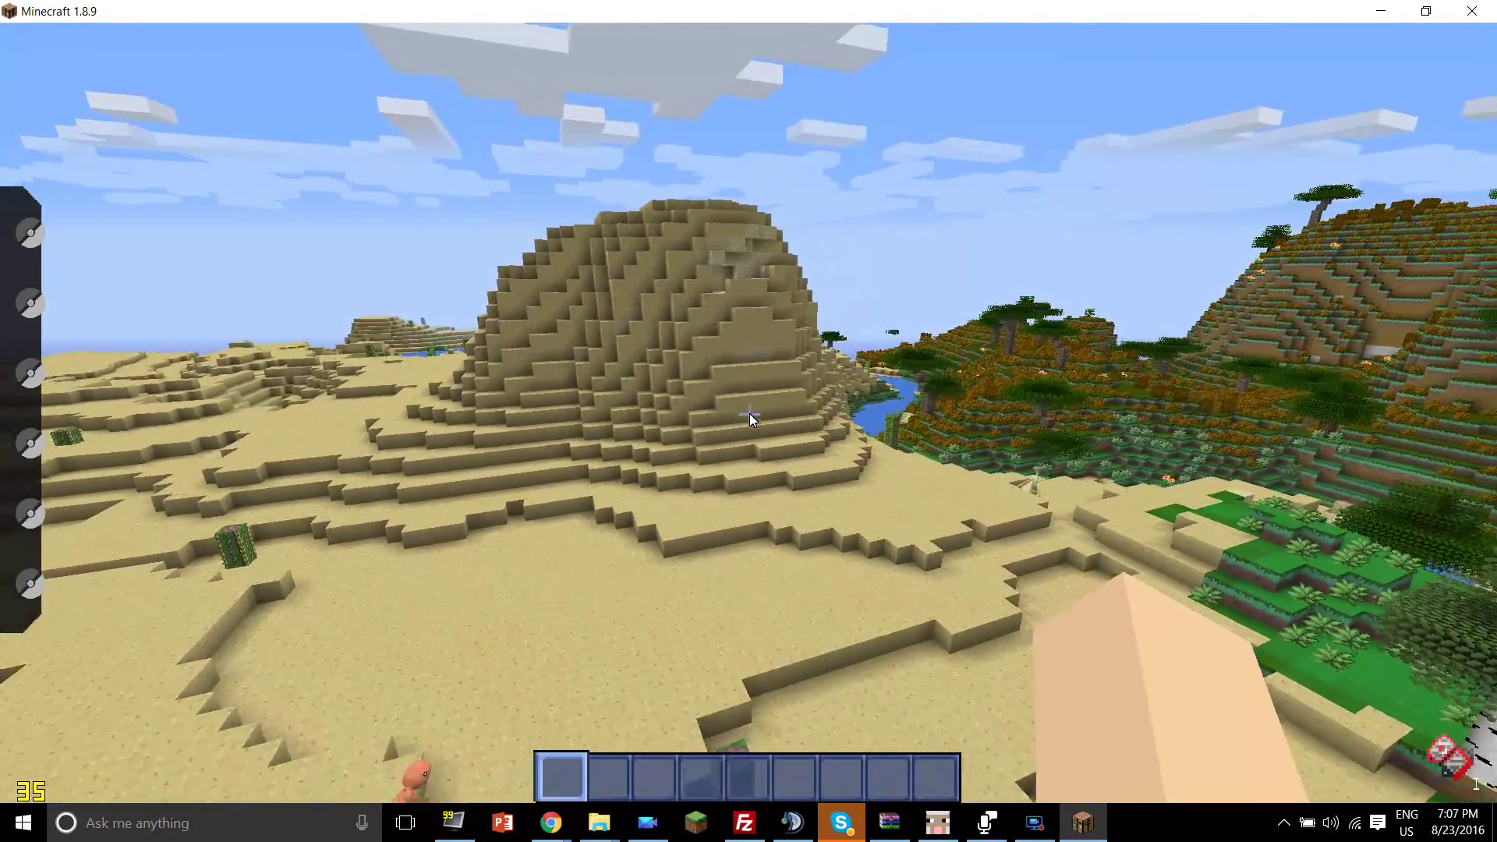
key("w")
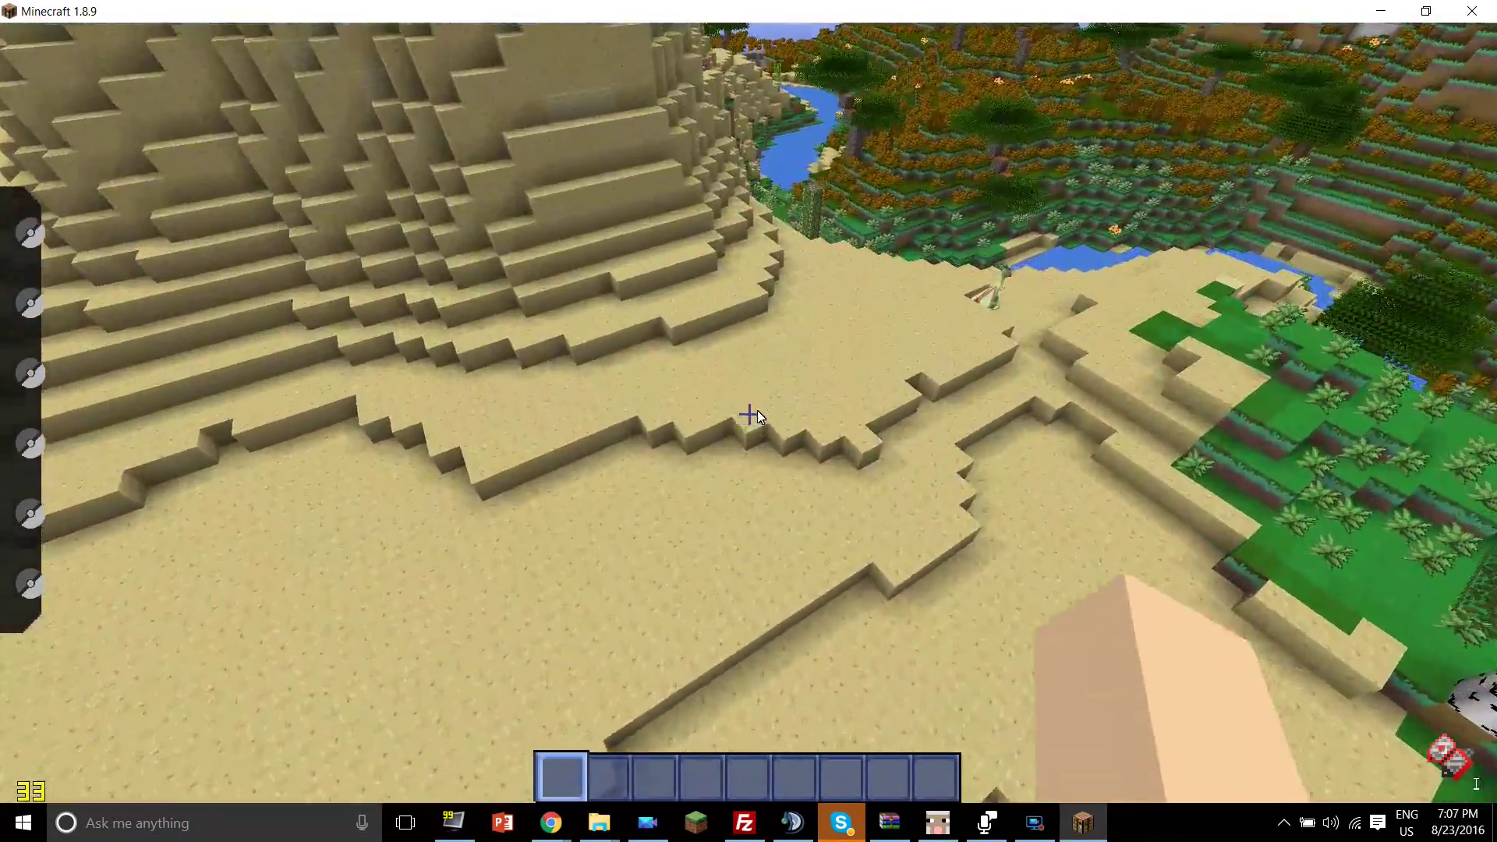
key("w")
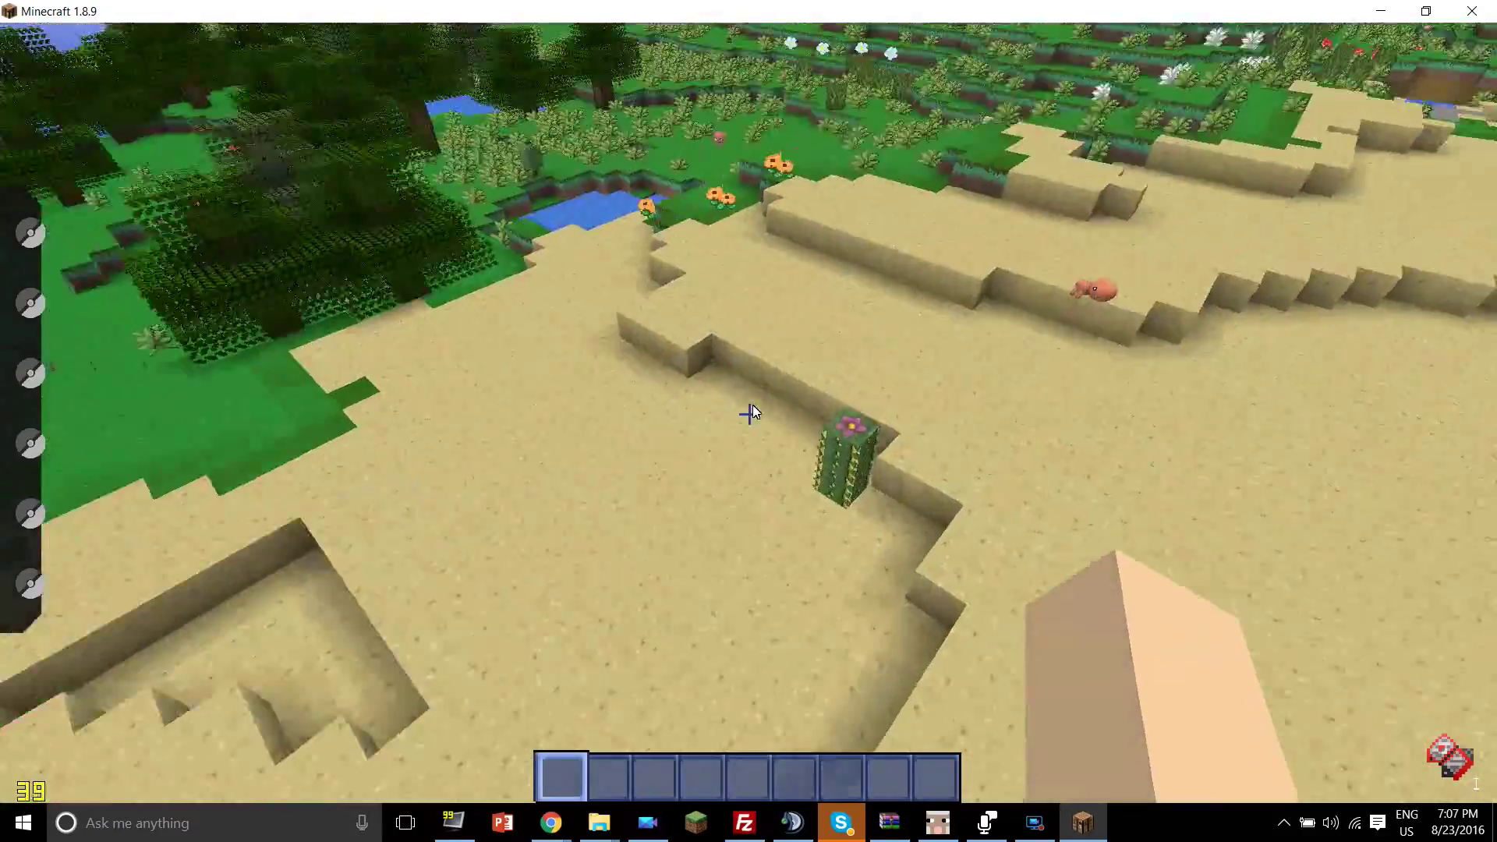
key("w")
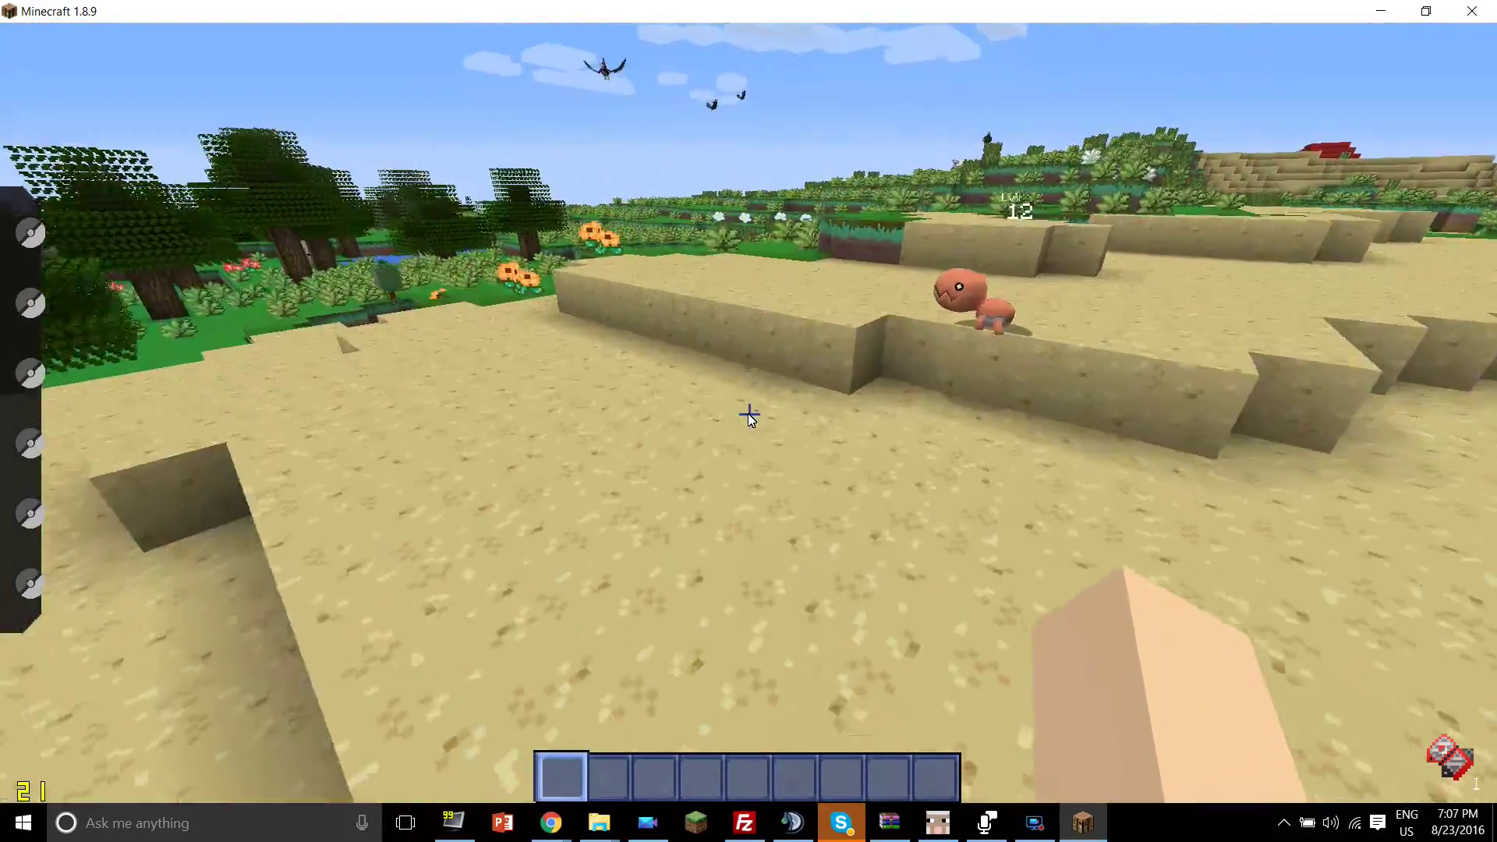
key("w")
key("space")
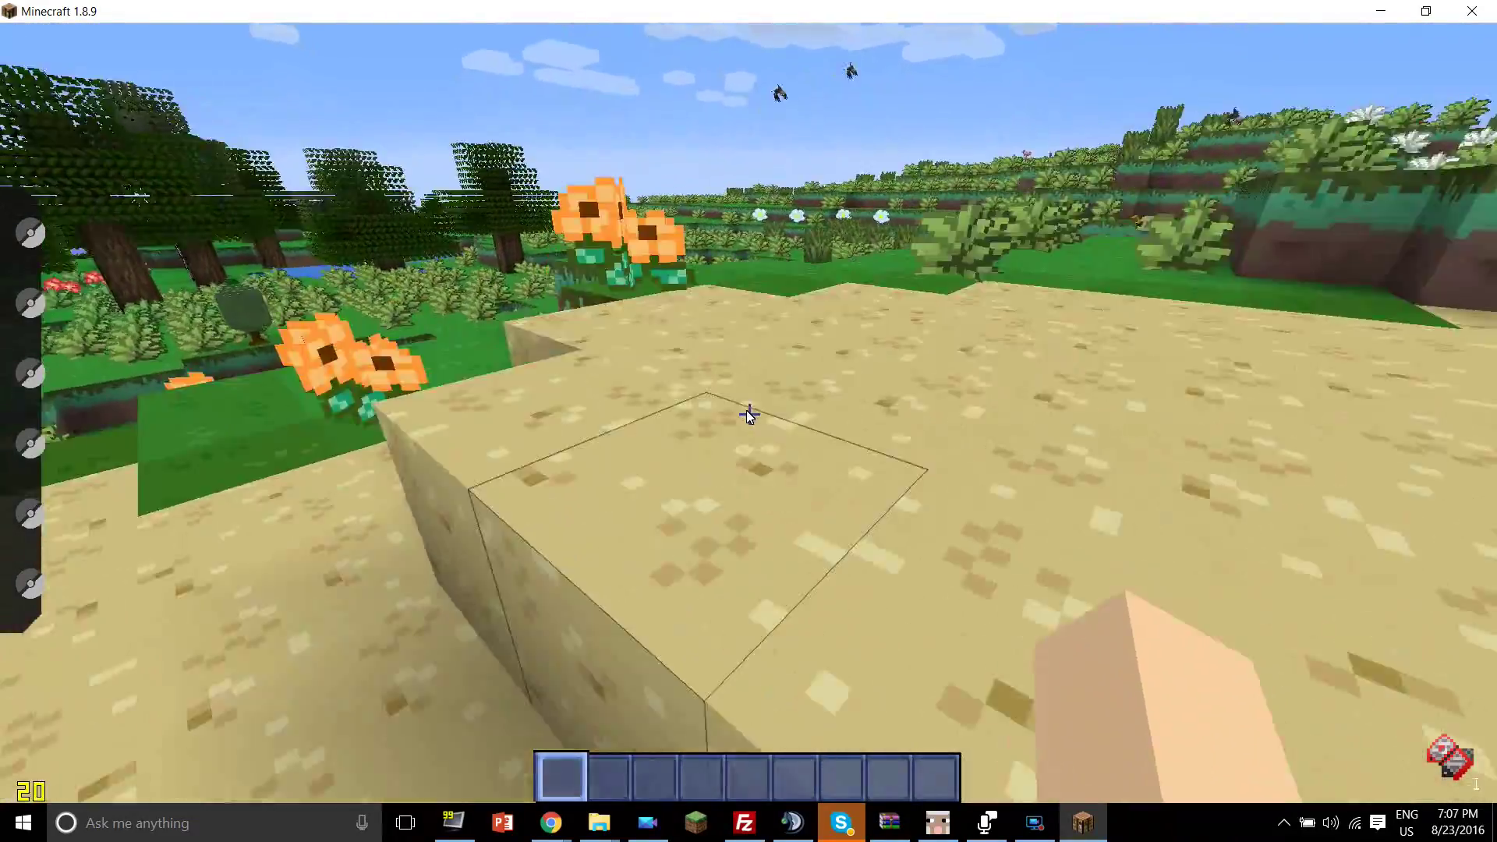
Travel from the desert edge through the grassland to the small sandy pond, looking at the wild Pokémon along the way.
key("w")
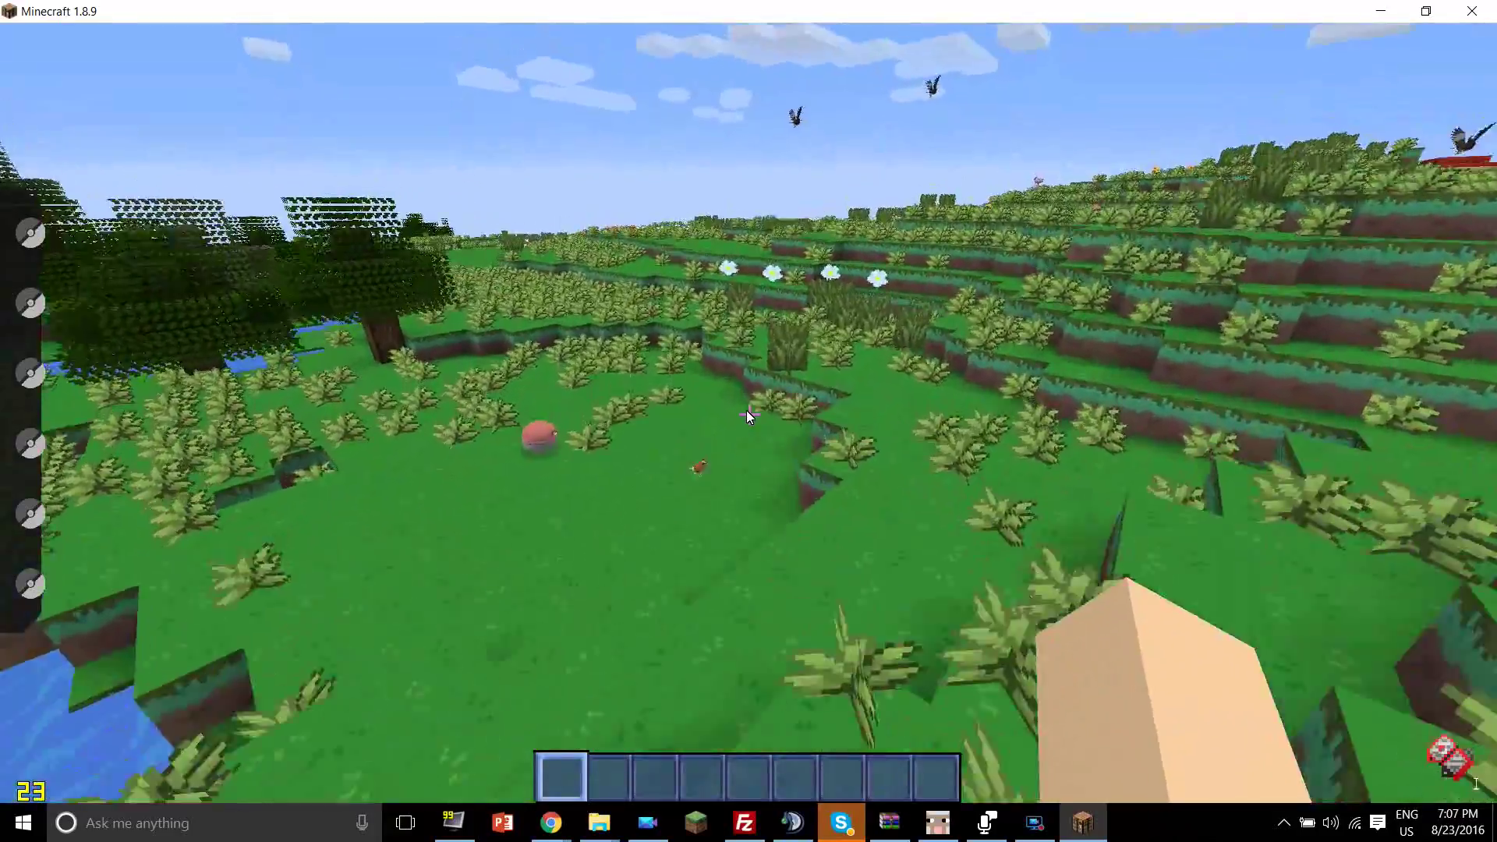
key("w")
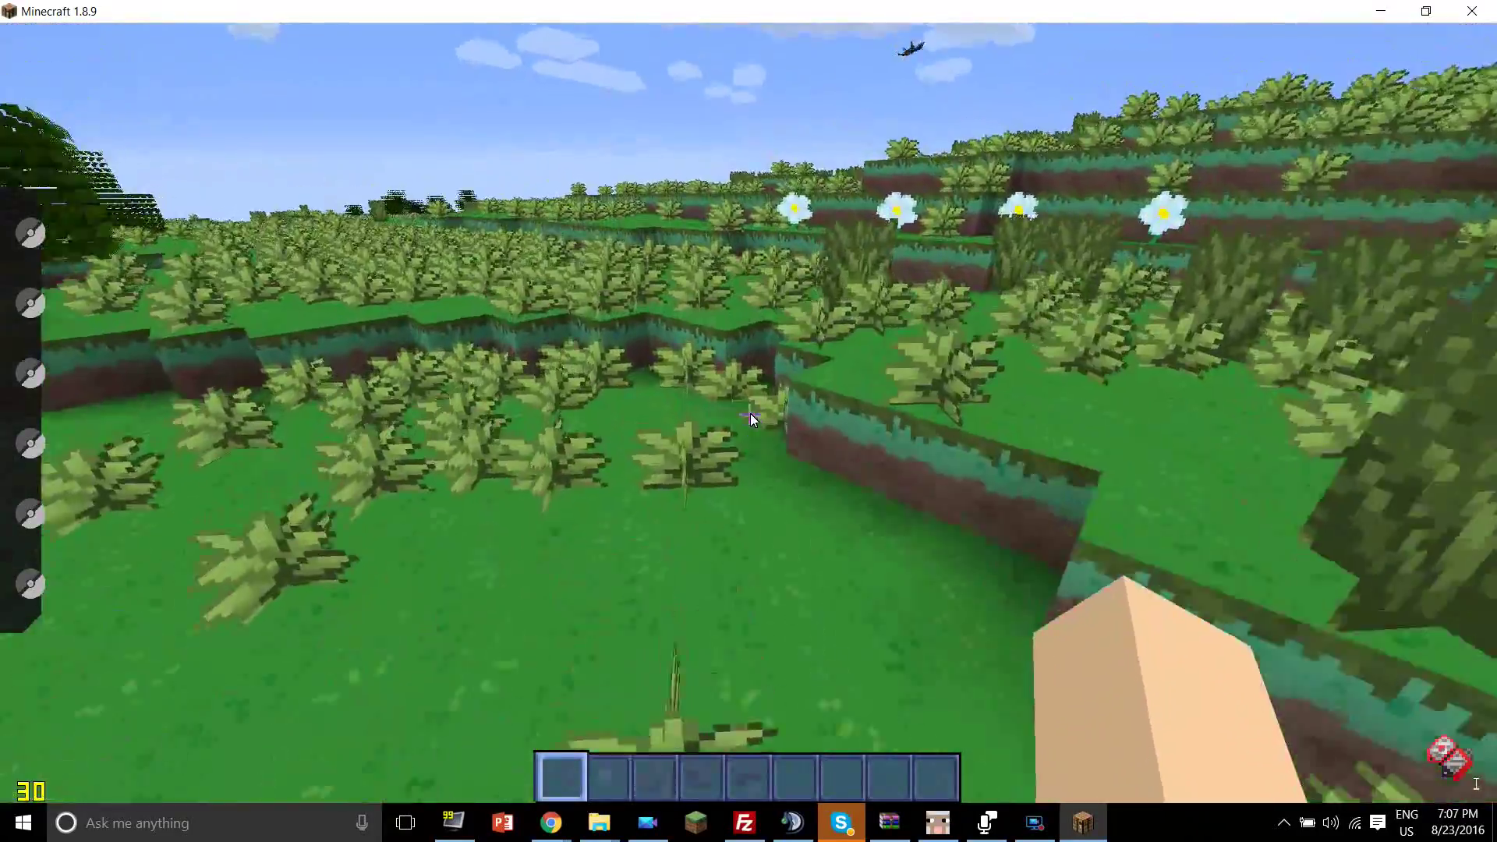
key("w")
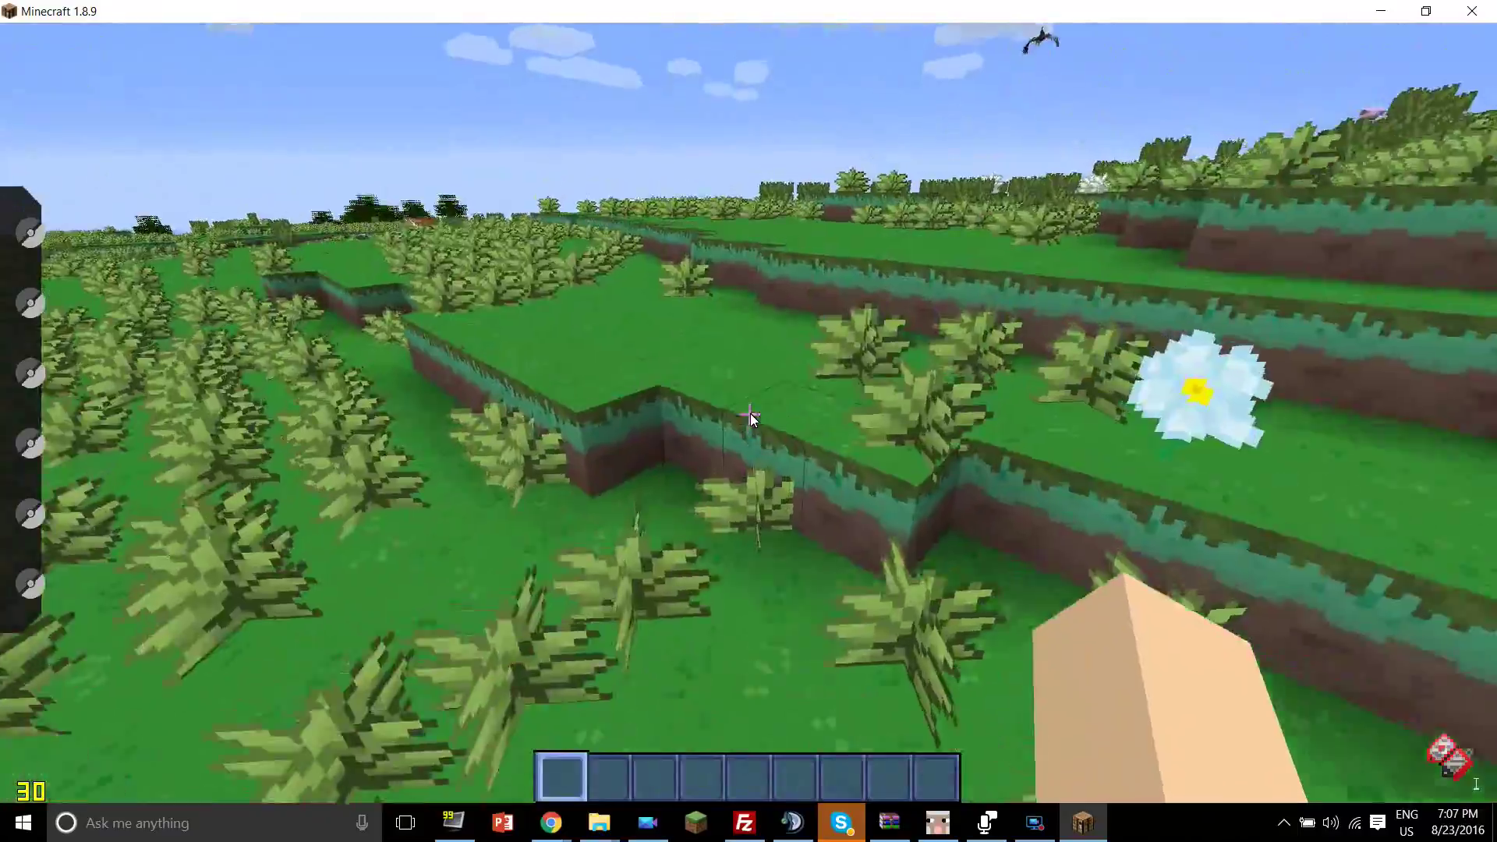
key("w")
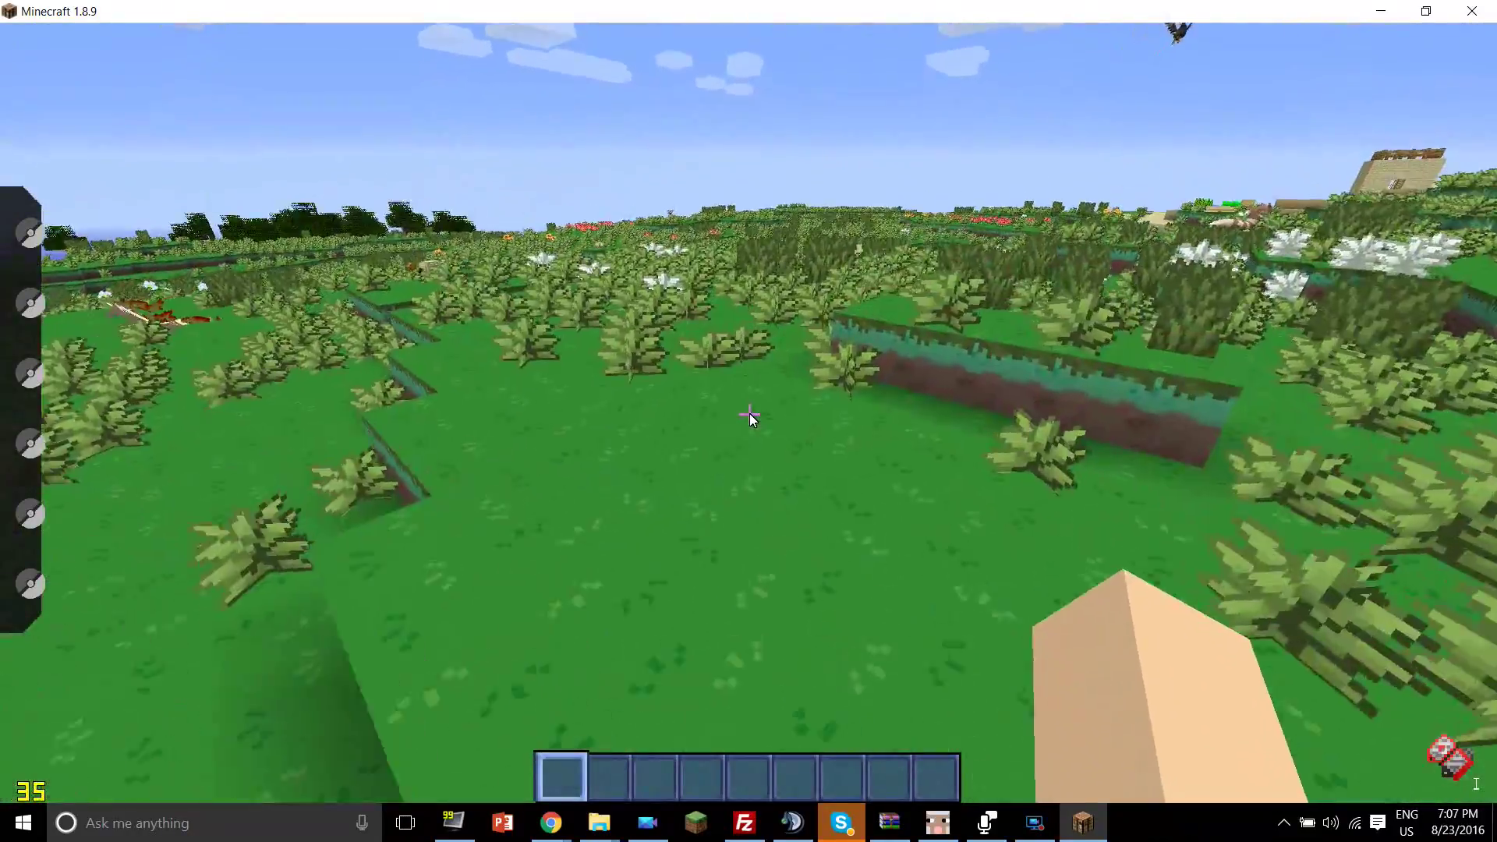
key("w")
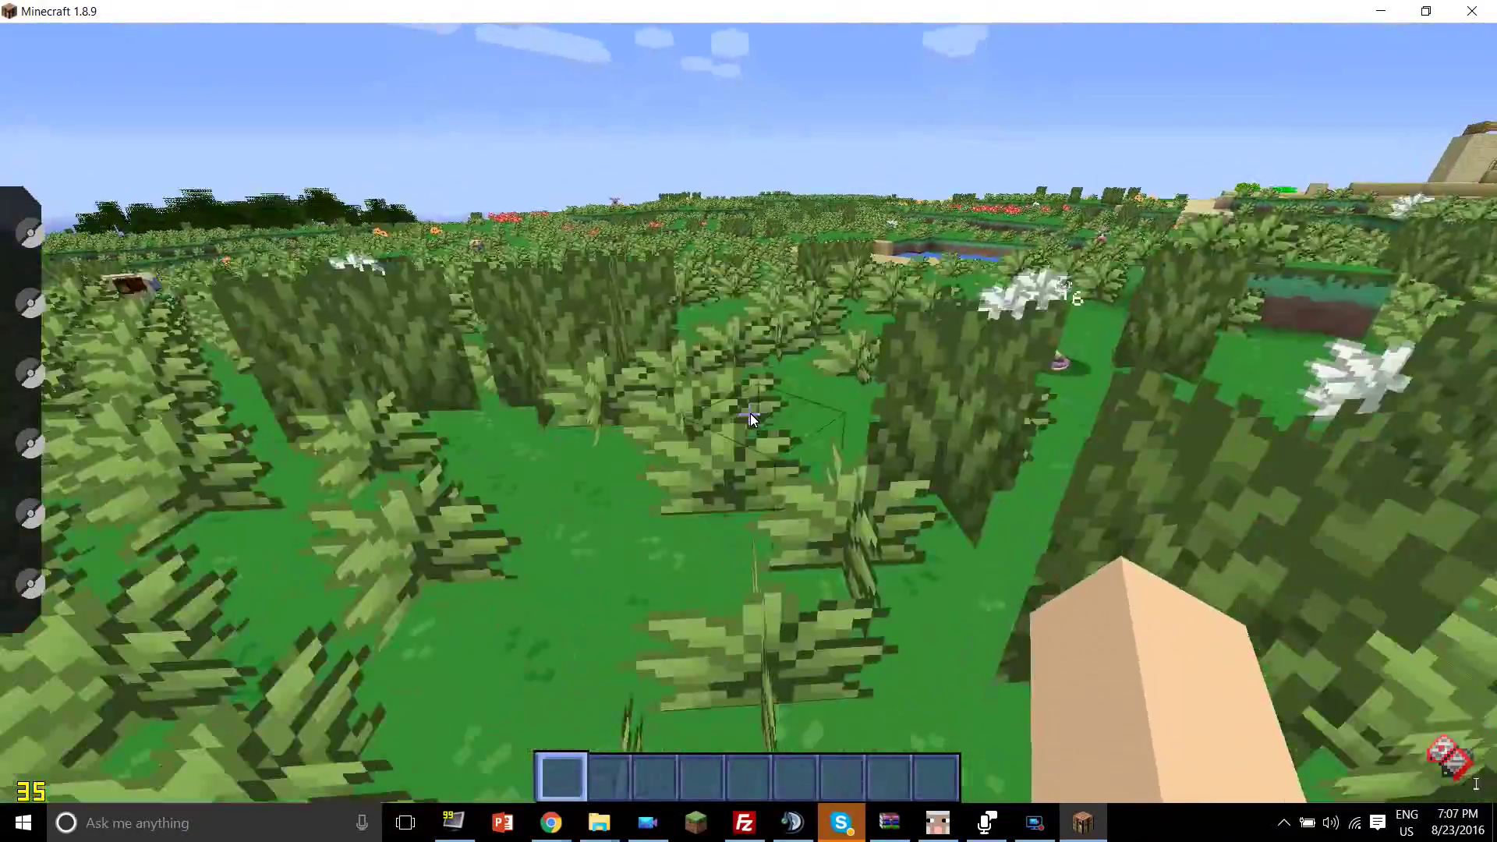
key("w")
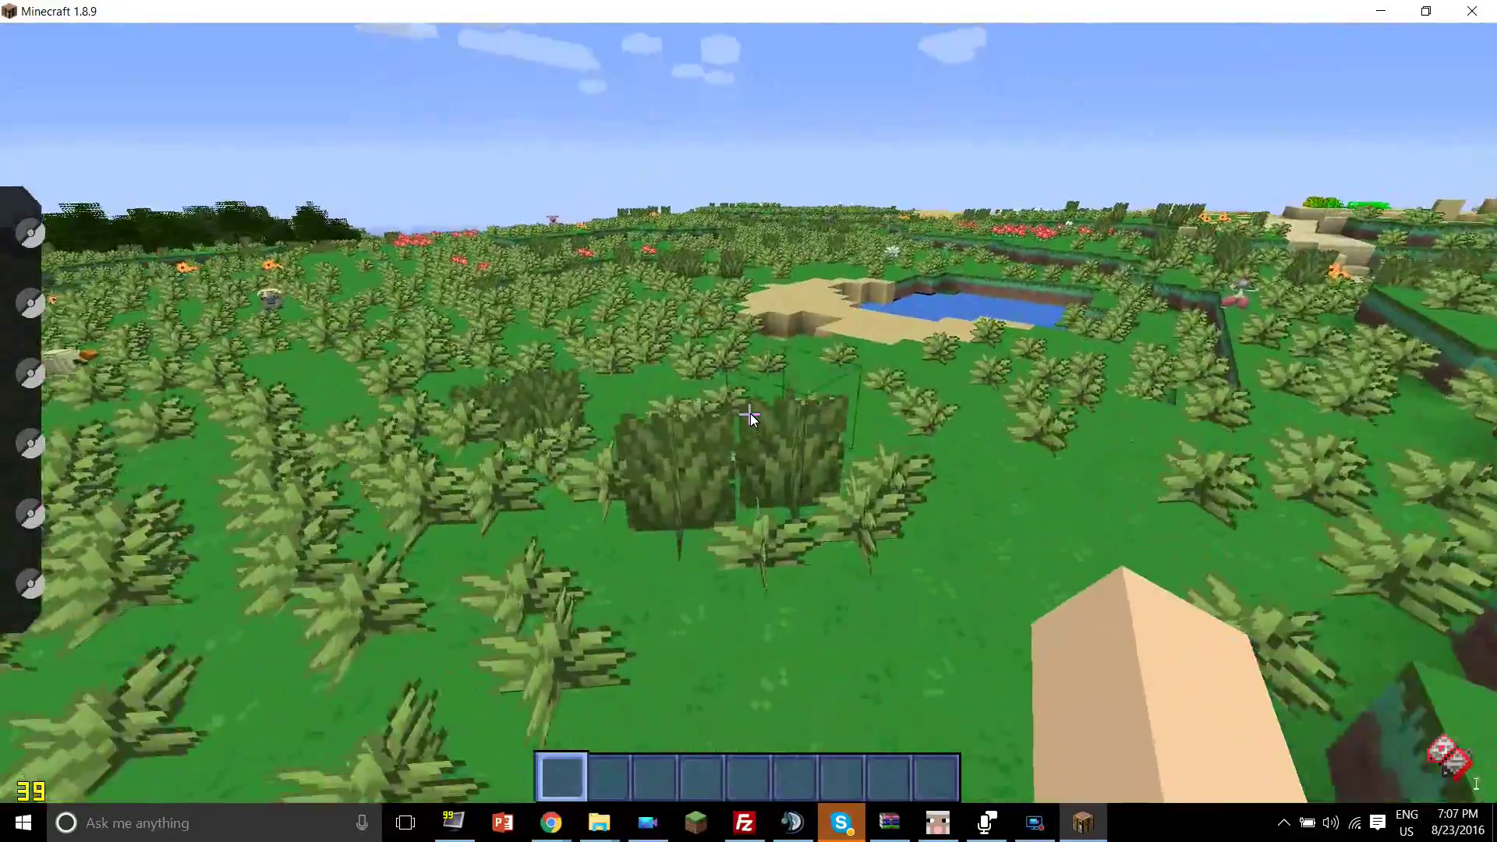
key("w")
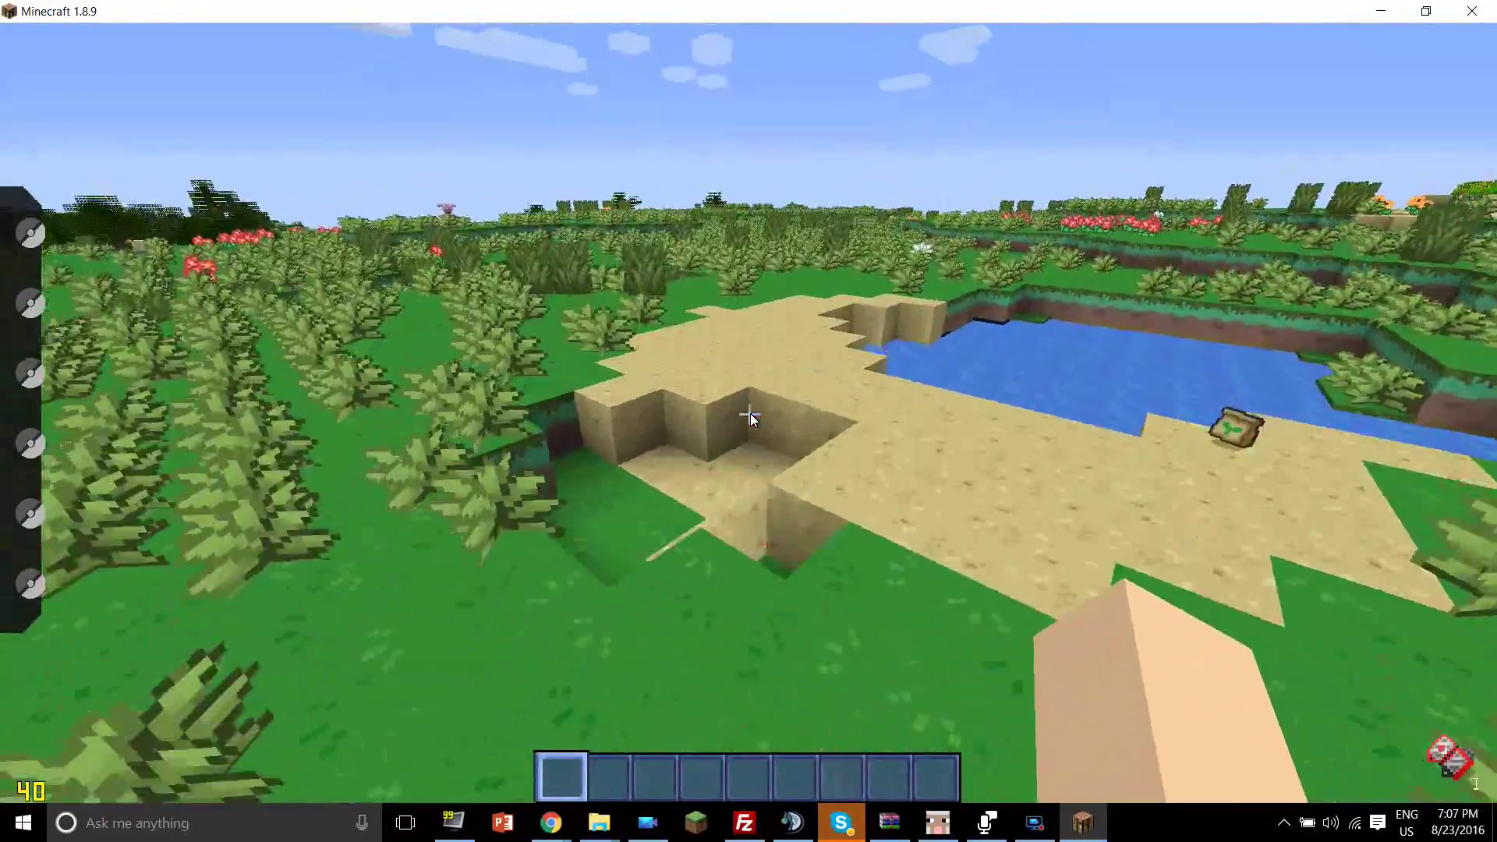
key("w")
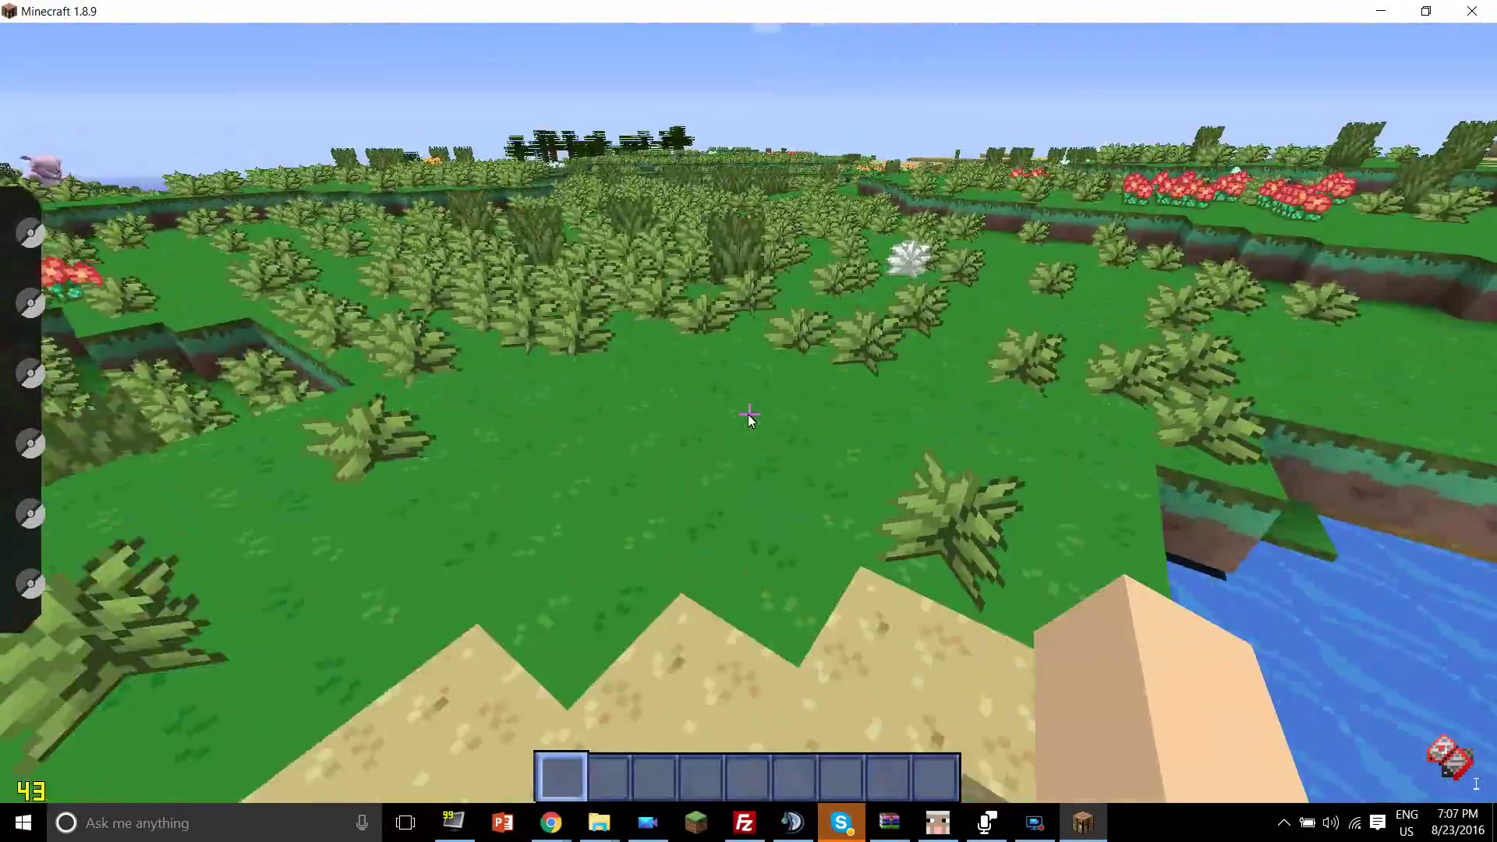
Explore the meadow beyond the pond and examine the pink Pokémon and the ones around the water.
key("w")
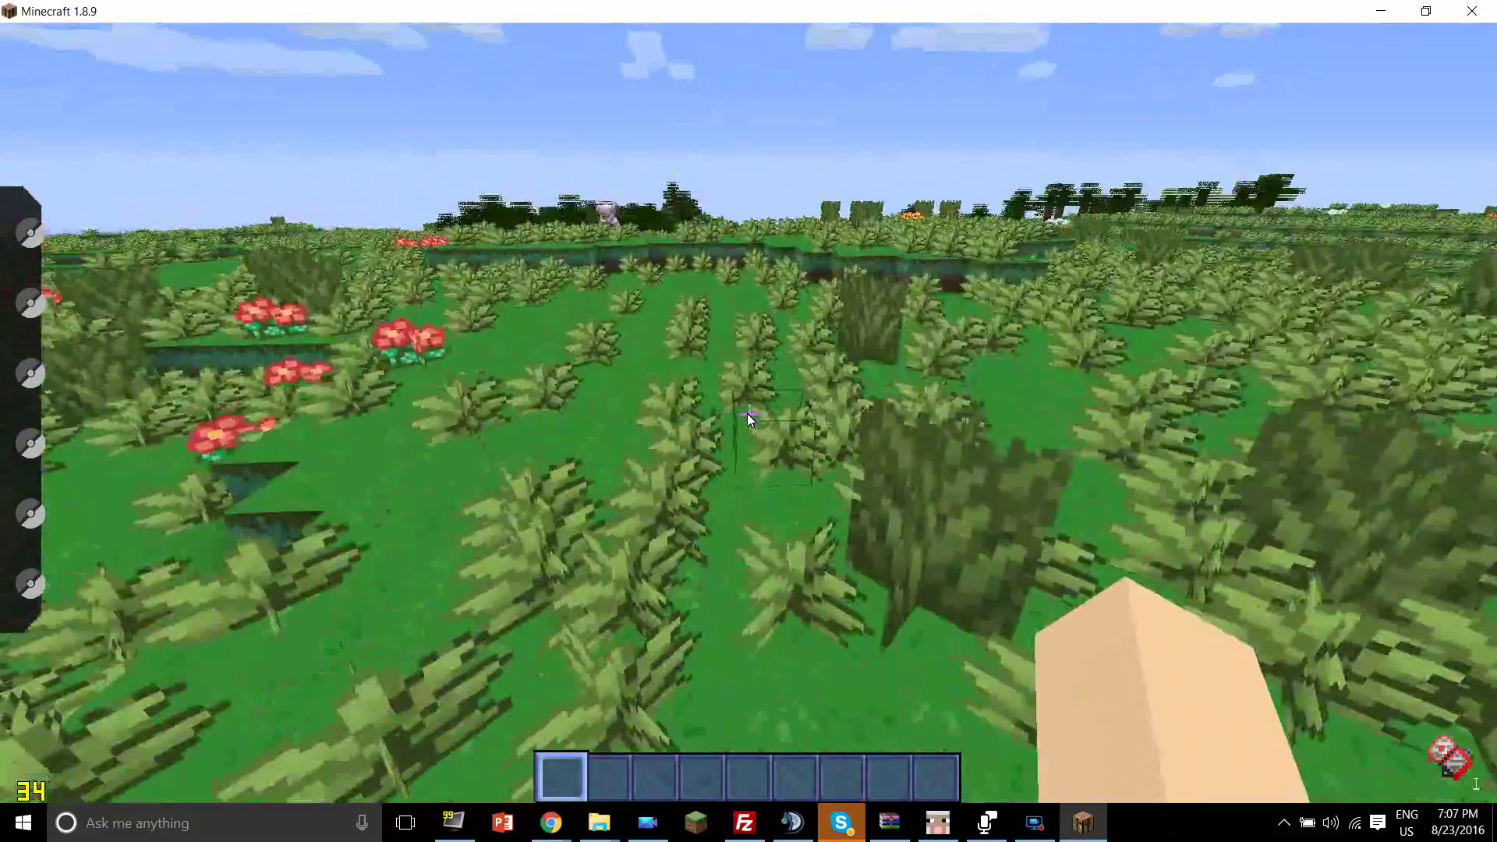
key("w")
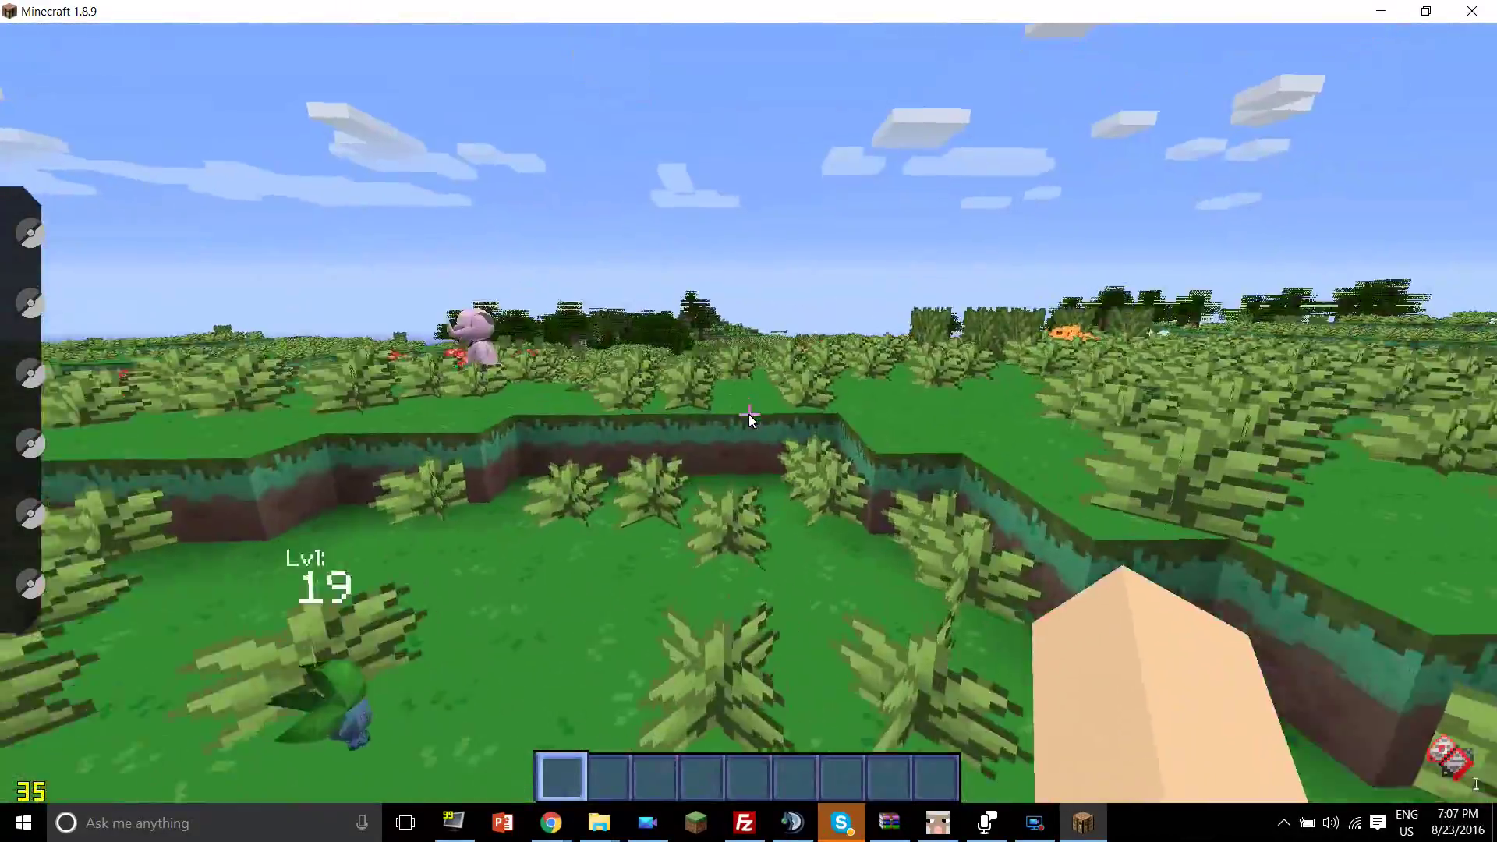
key("w")
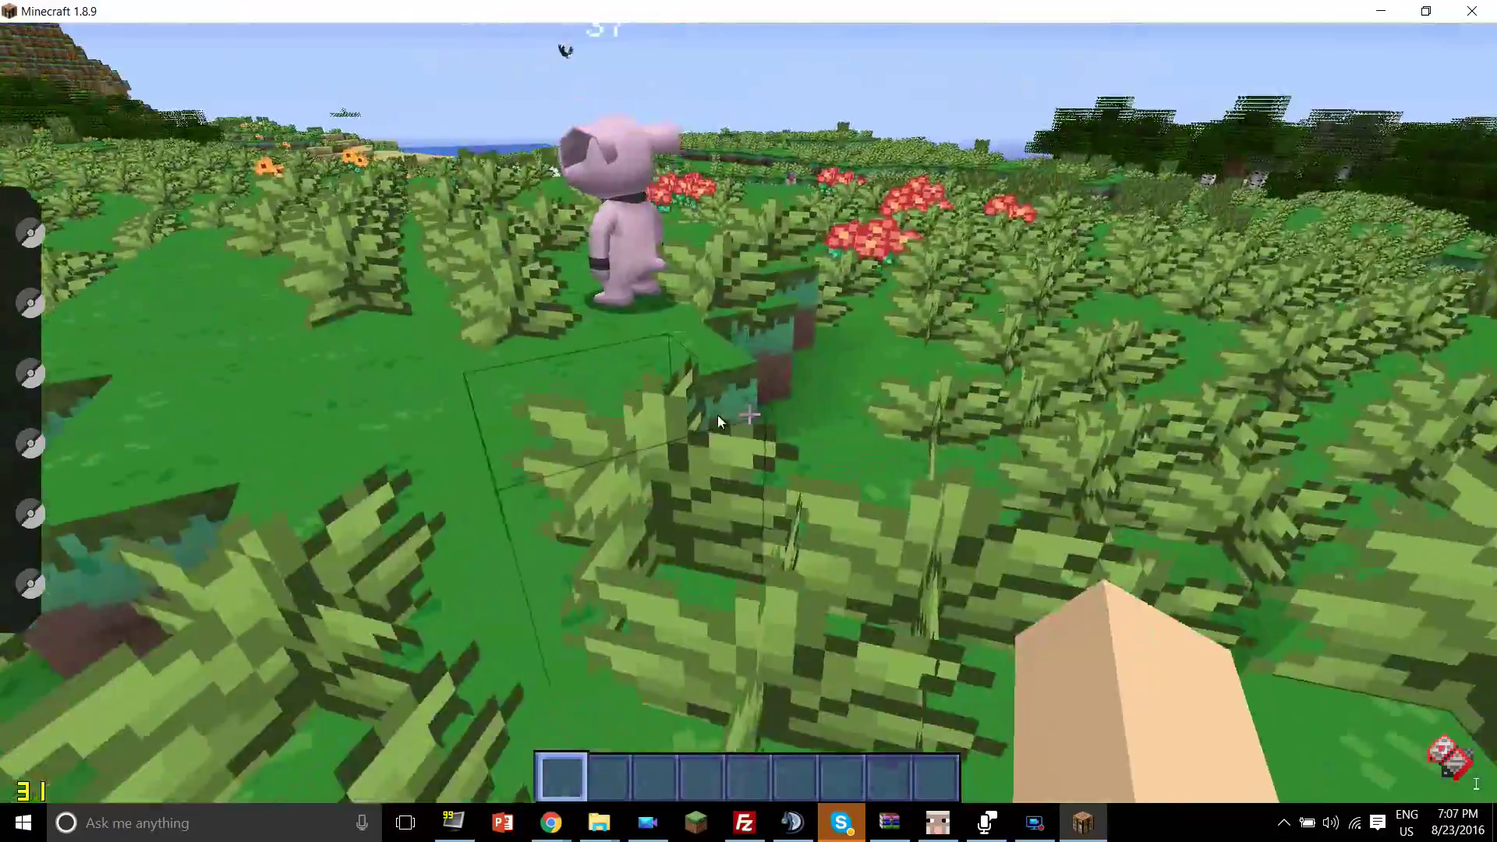
key("w")
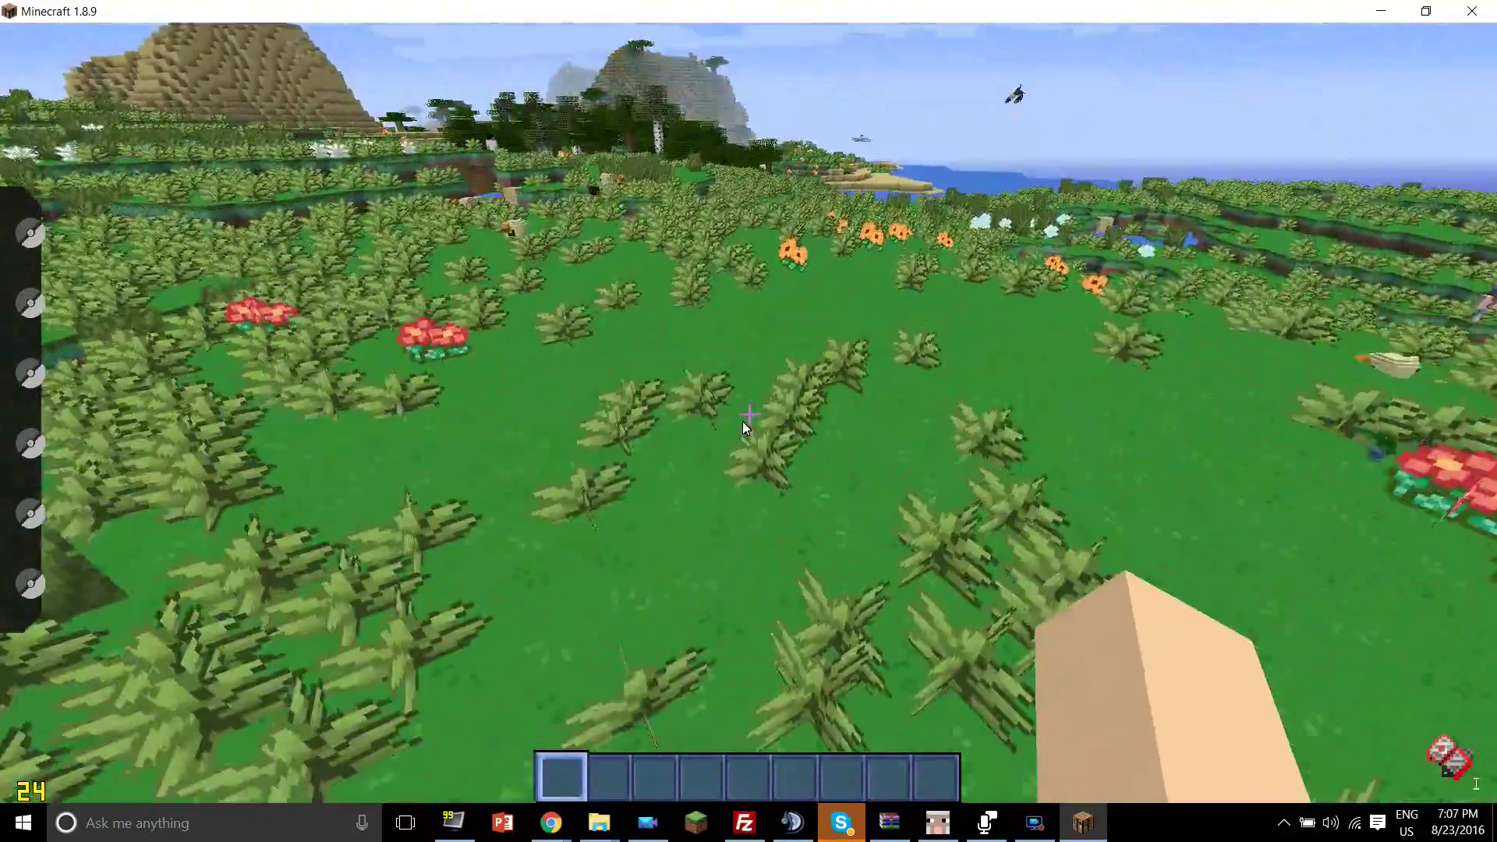
key("w")
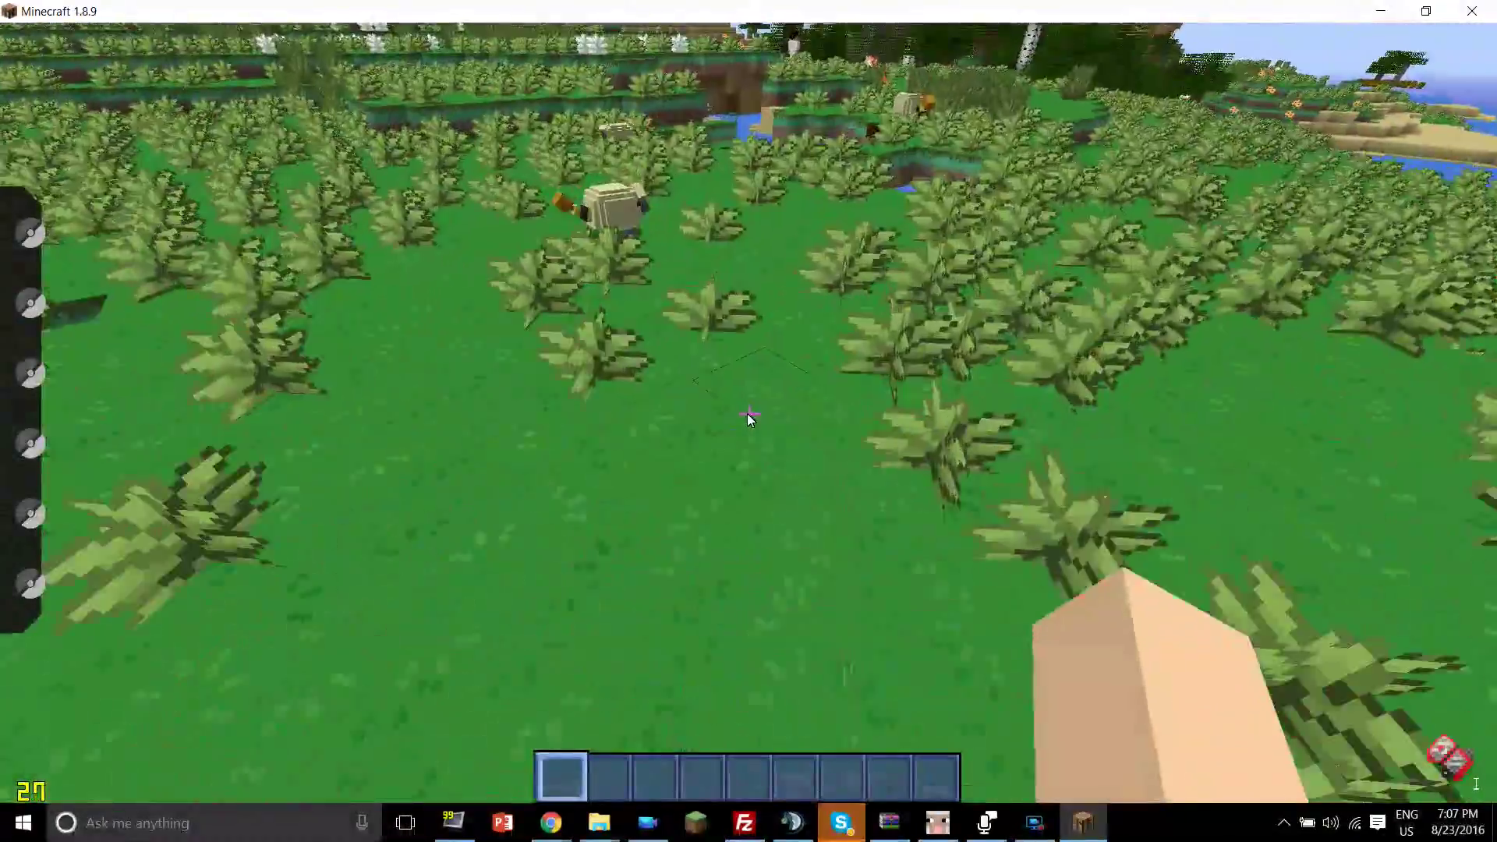
key("w")
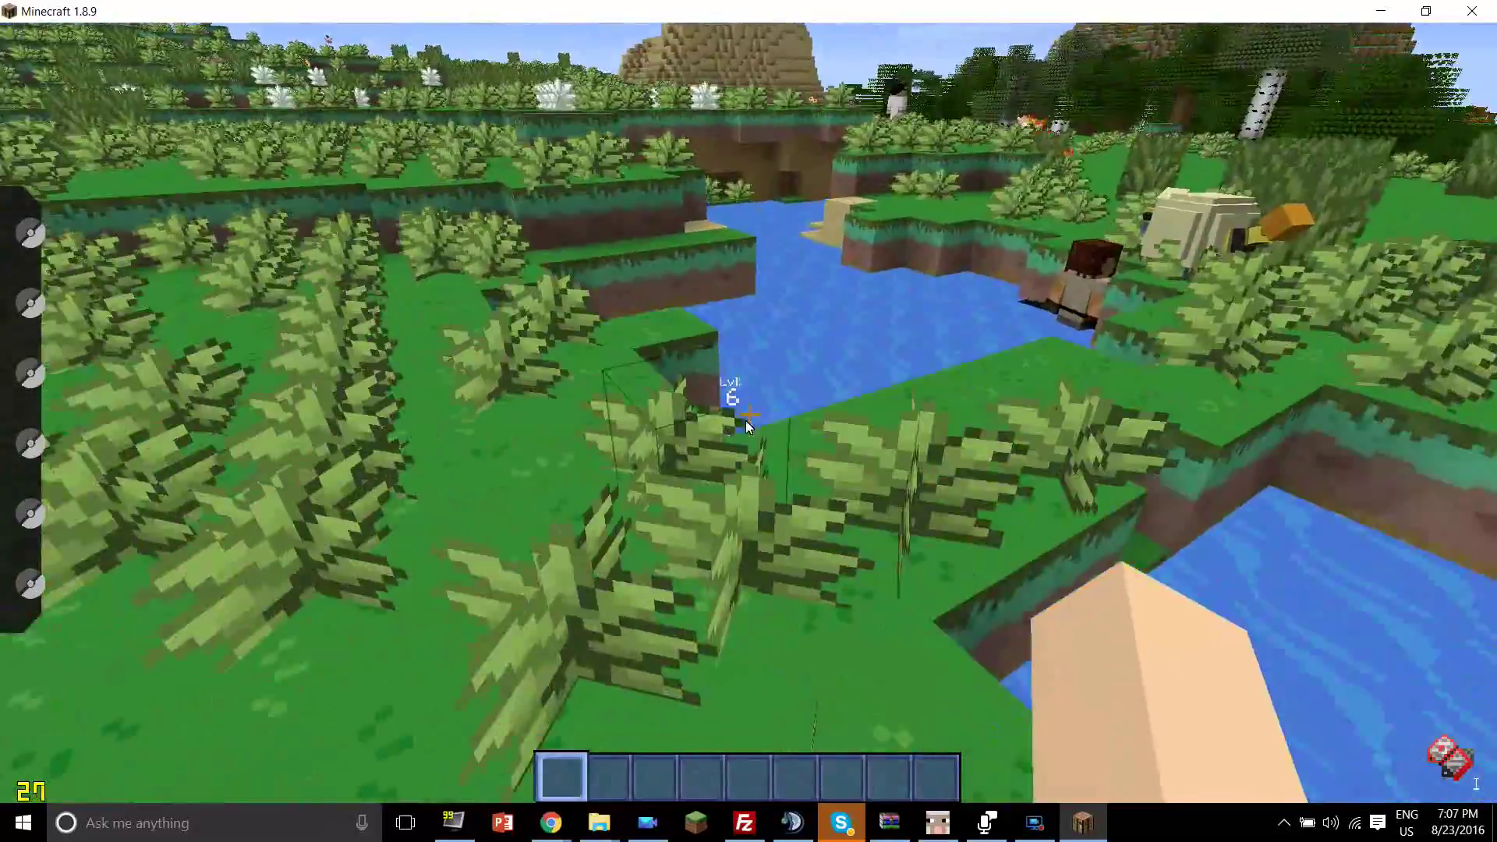
key("w")
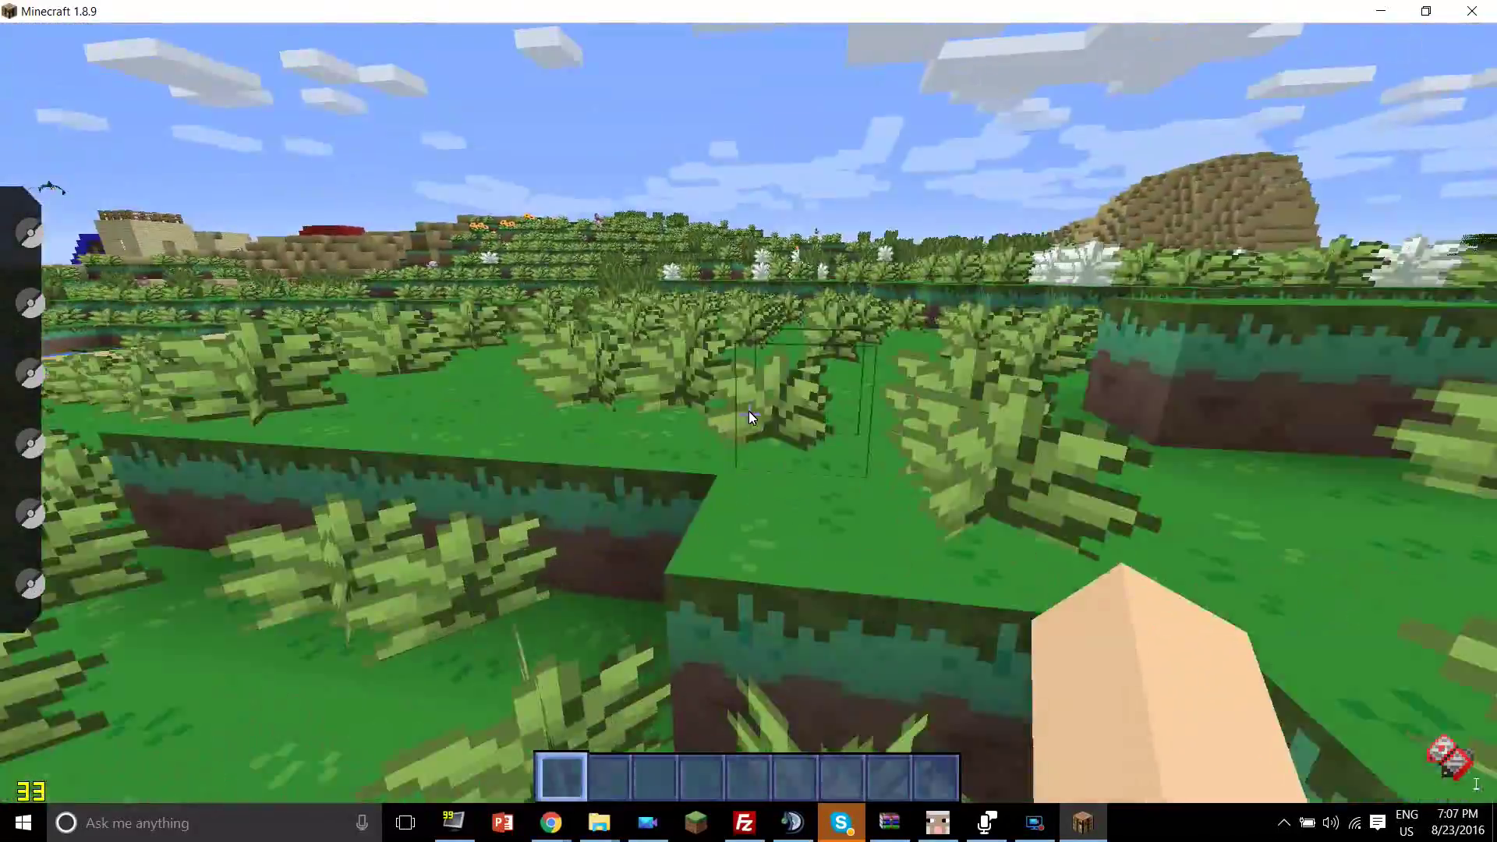
key("w")
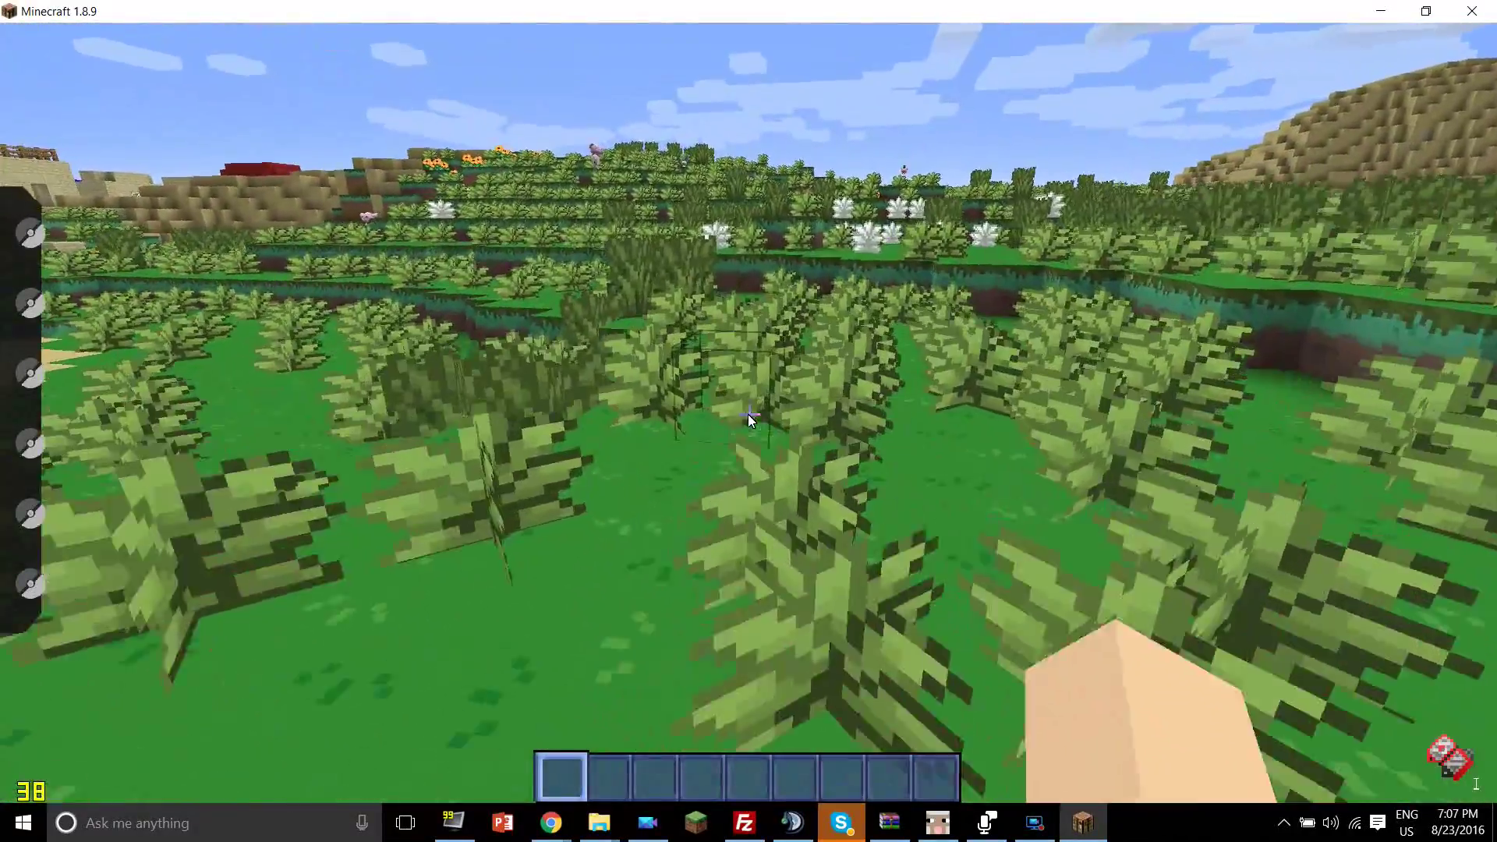
Switch the camera to a third-person view of the player character and hide the game's HUD.
key("F5")
key("F1")
key("F5")
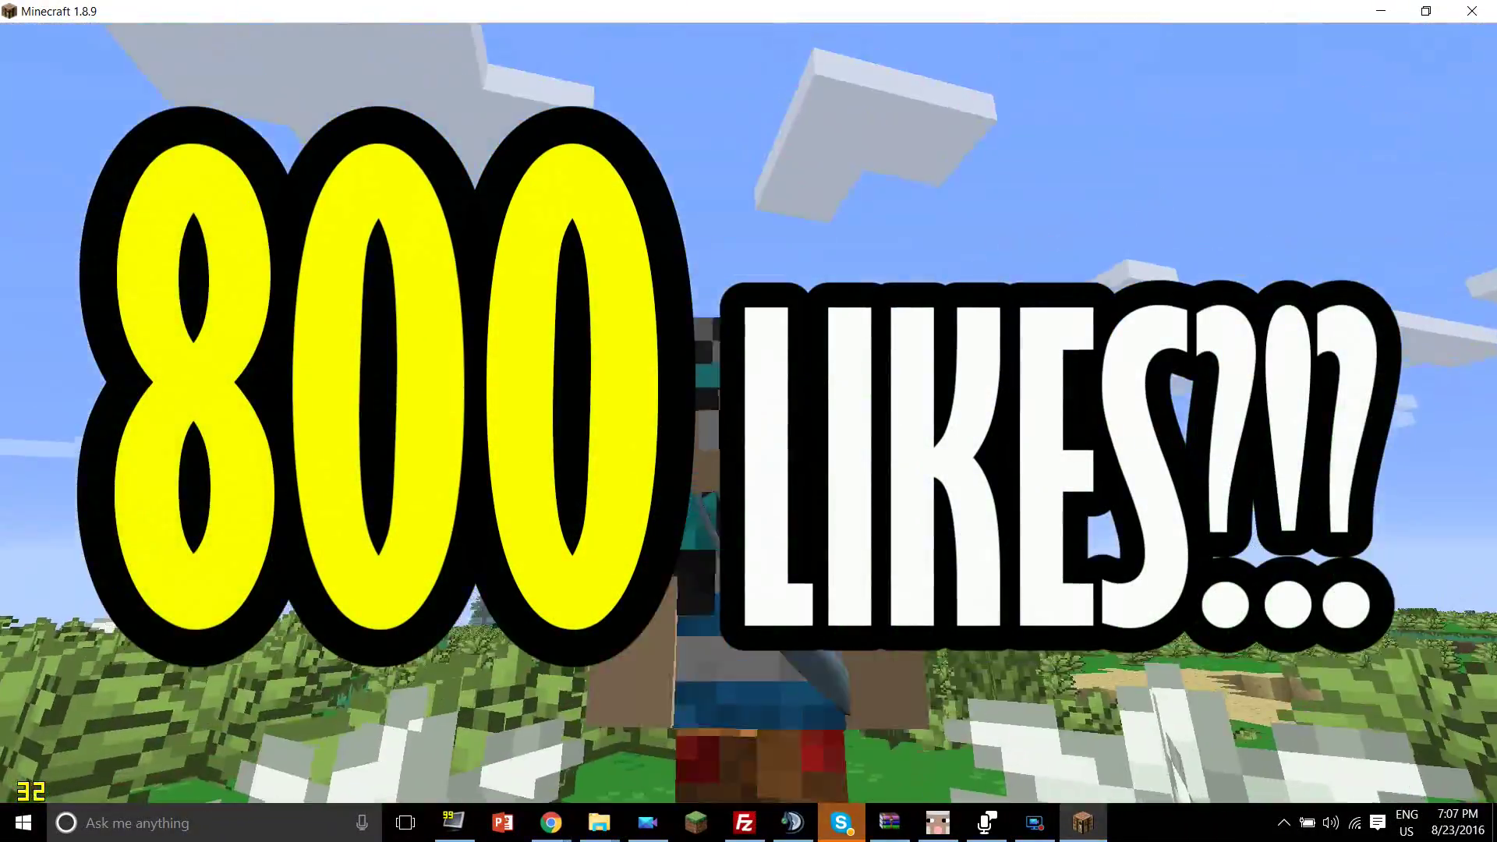
key("F1")
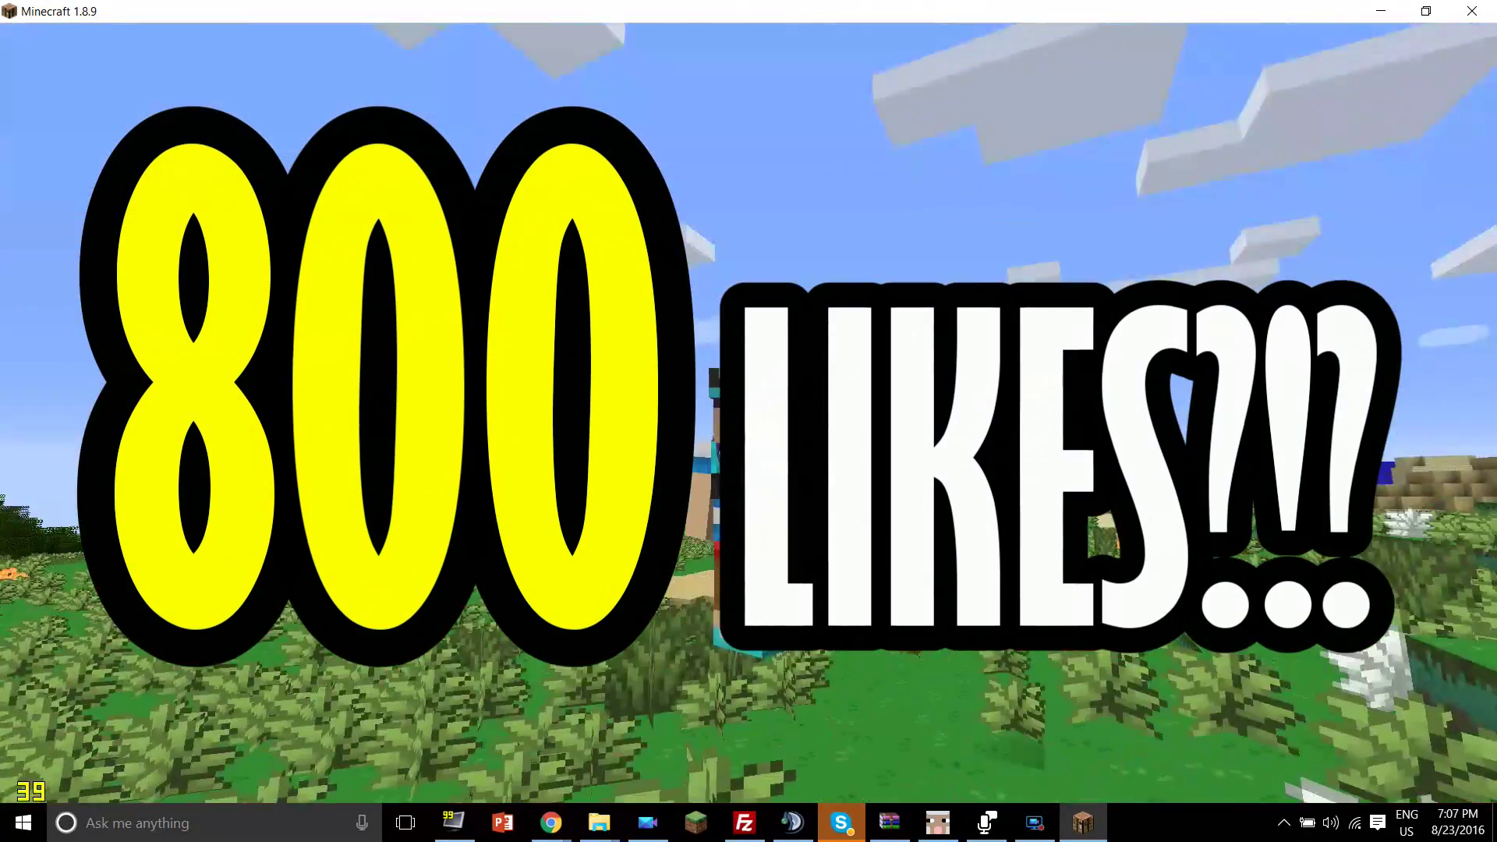